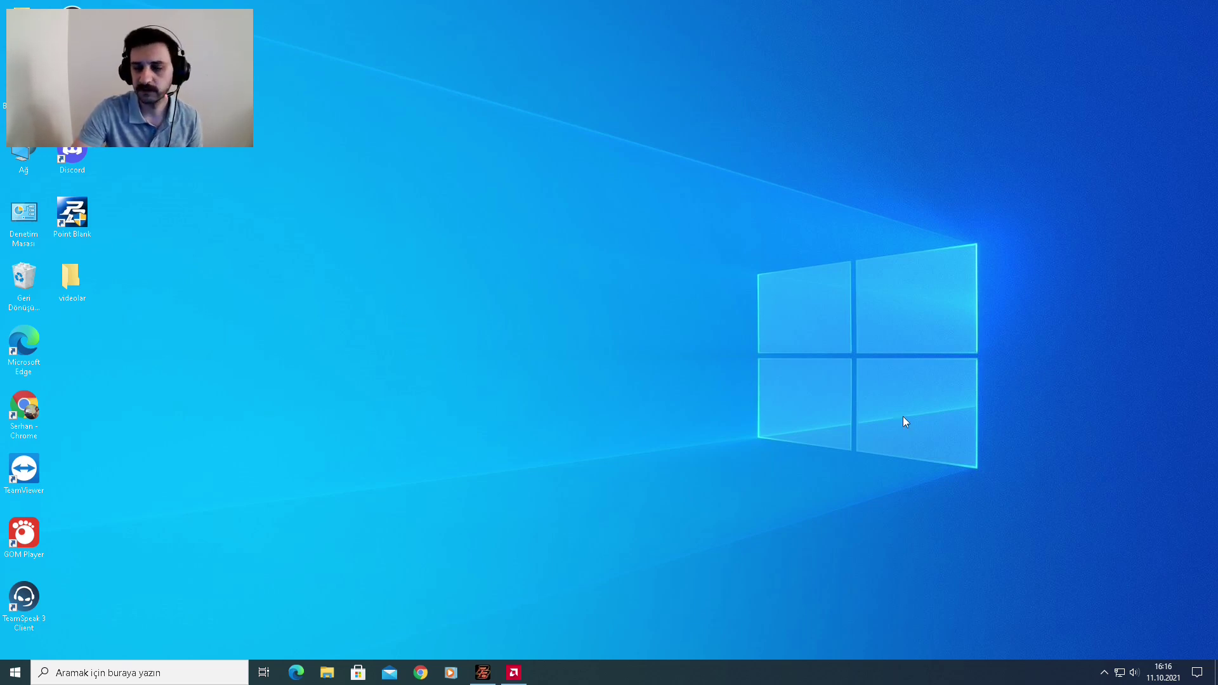
# Launch Logitech Gaming Software and open the mouse's button customization page
pyautogui.click(1105, 673)
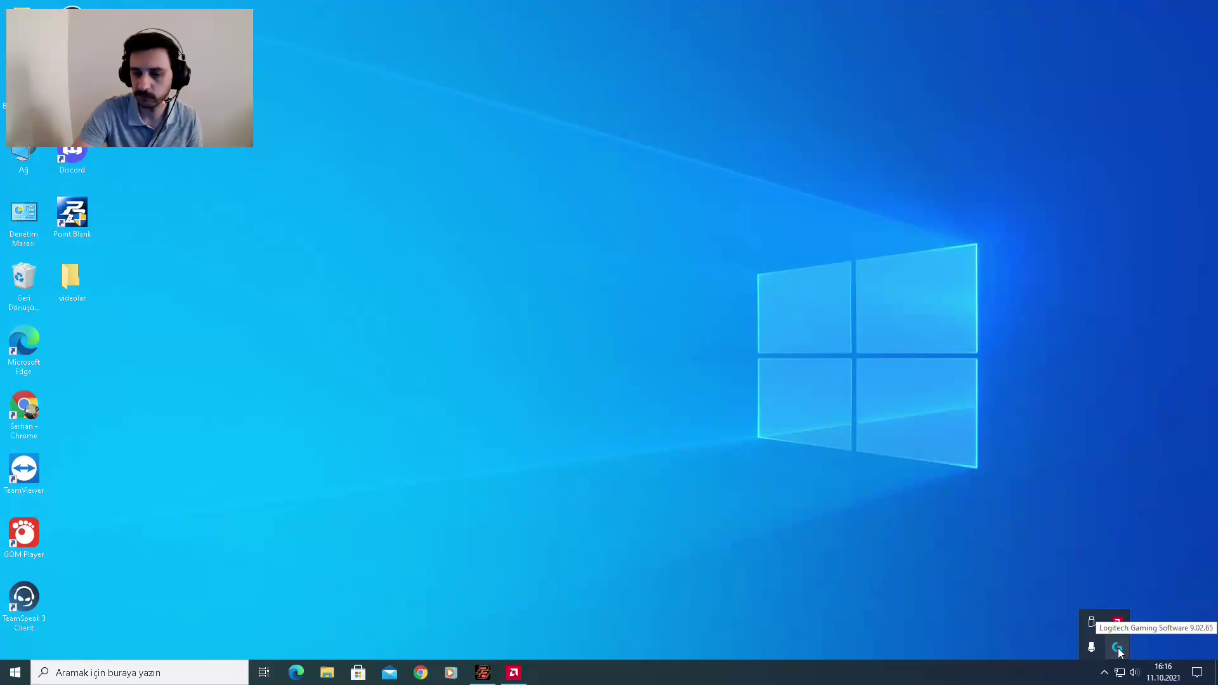
pyautogui.click(14, 676)
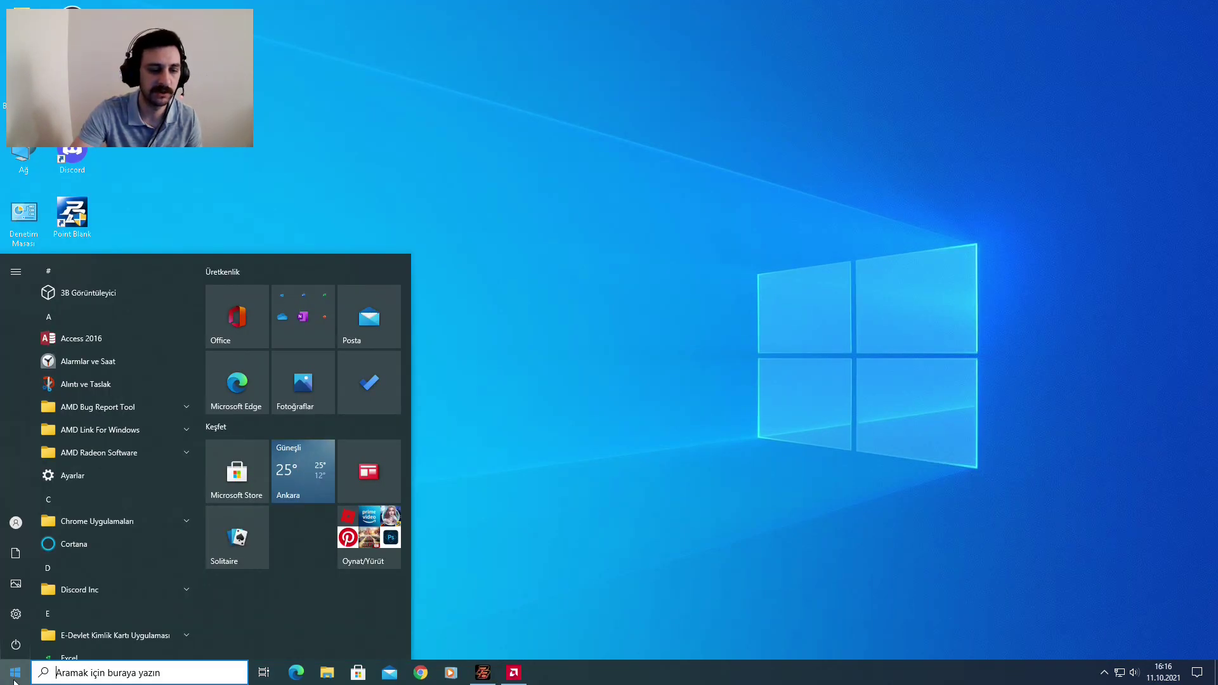
pyautogui.write('log')
pyautogui.press('Return')
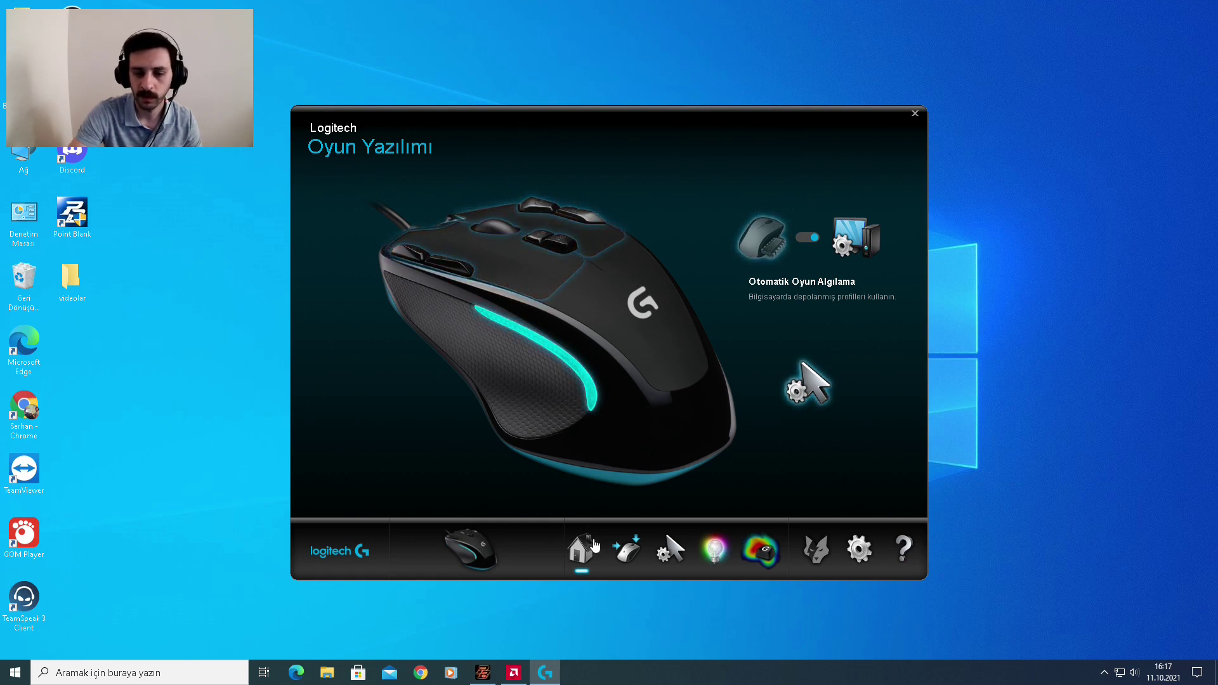
pyautogui.click(631, 552)
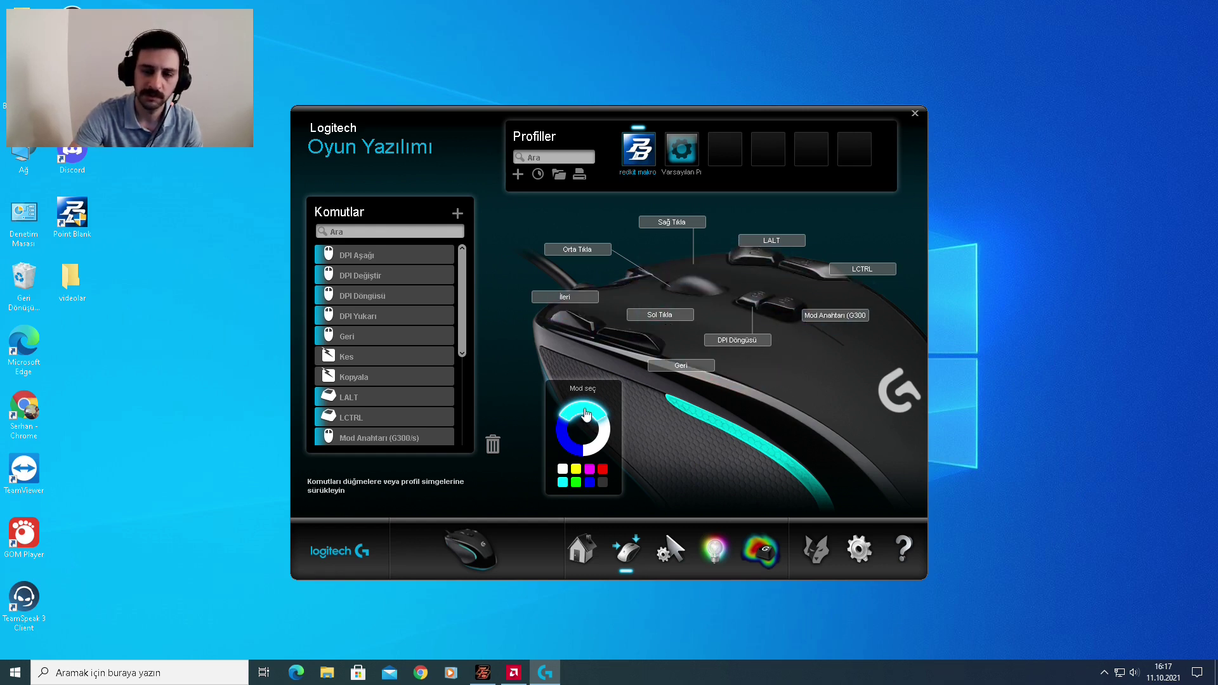
# Examine the redkit makro profile's button assignments in the colour modes and the sekmeme macro's settings
pyautogui.click(599, 444)
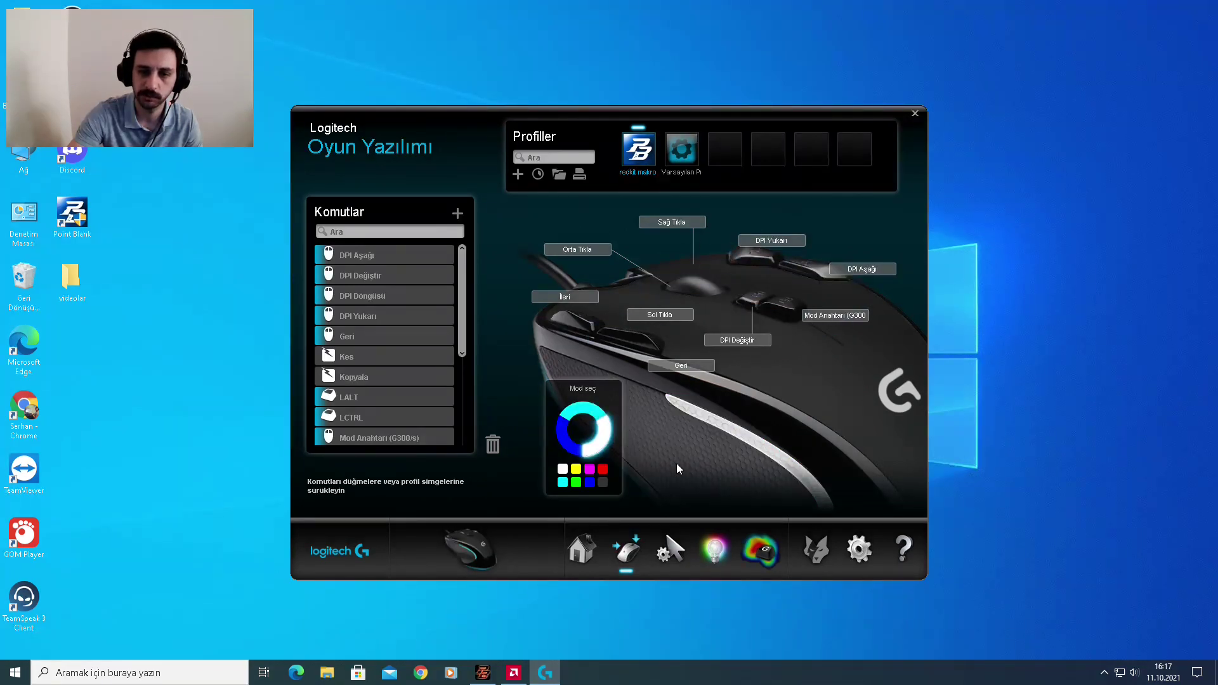
pyautogui.click(568, 446)
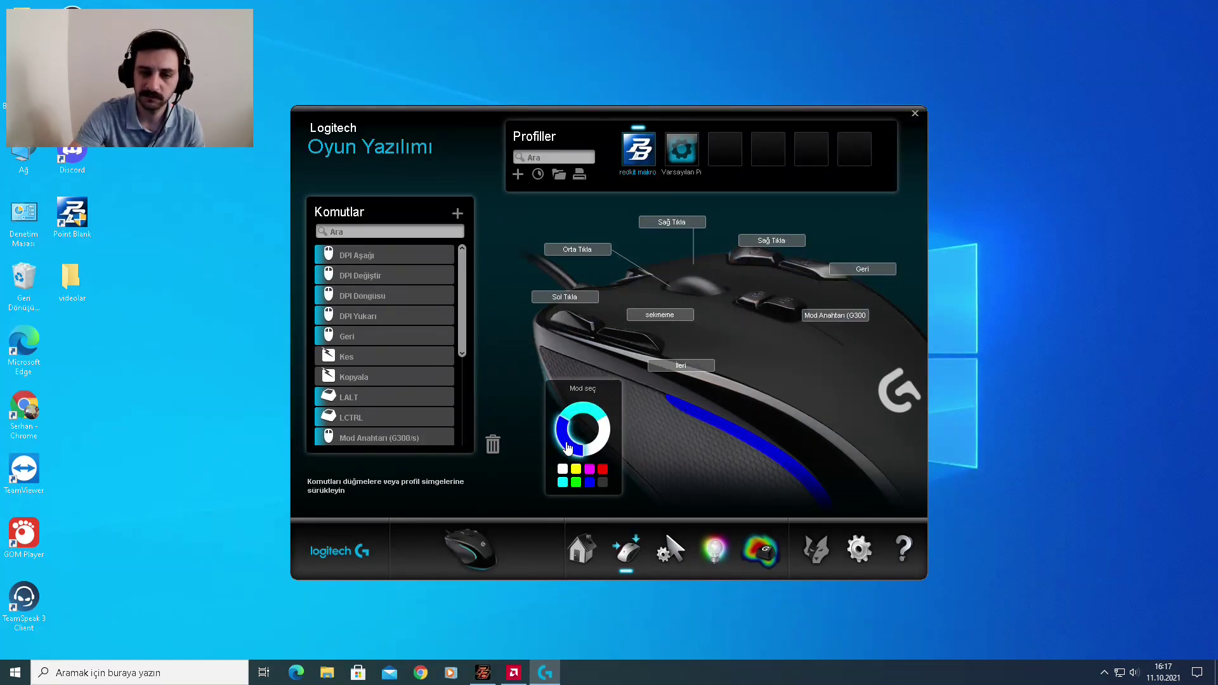
pyautogui.doubleClick(660, 316)
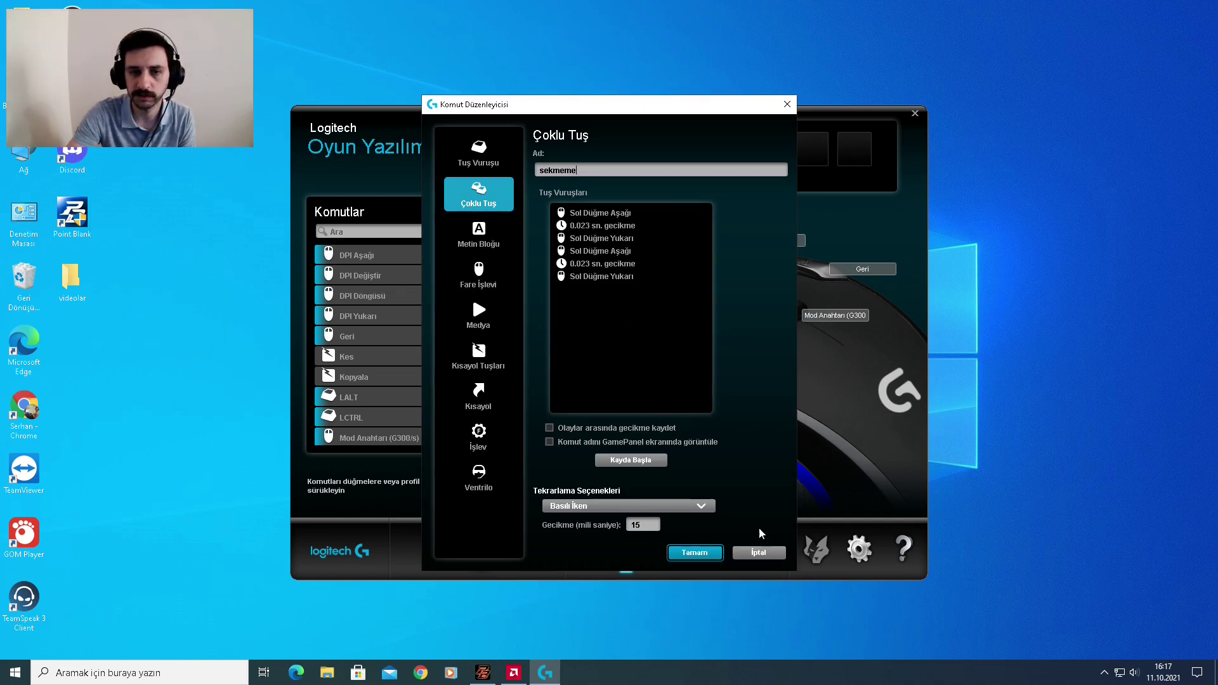
pyautogui.click(758, 553)
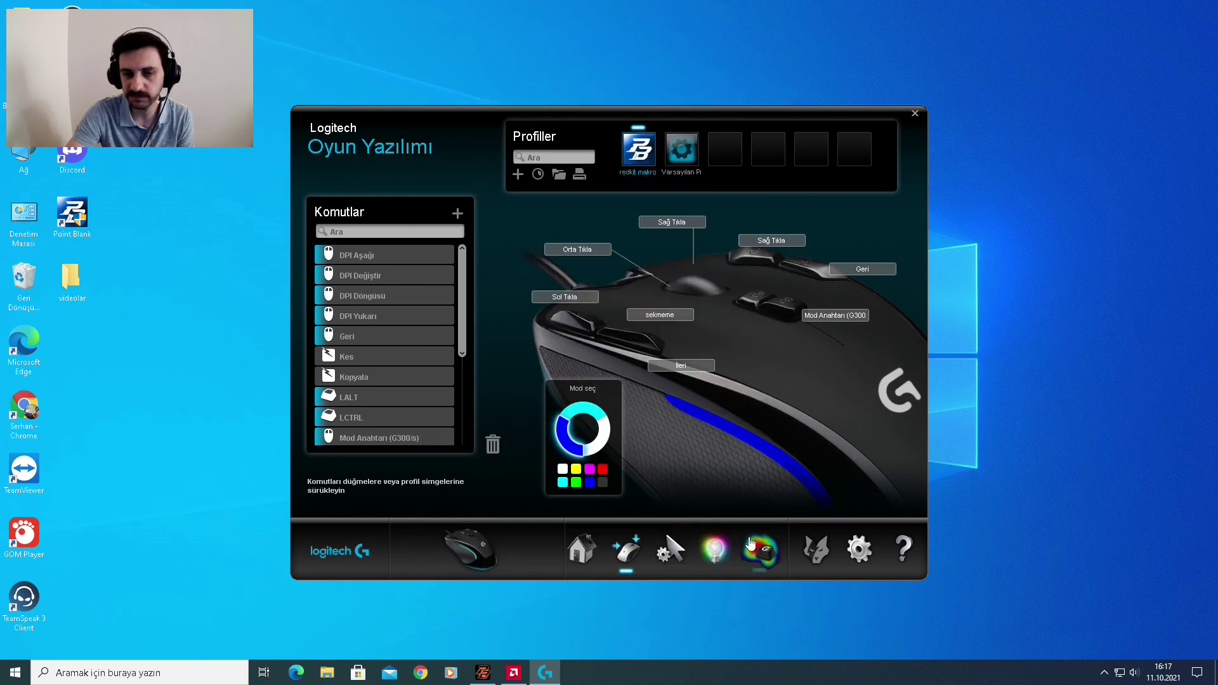
pyautogui.click(603, 426)
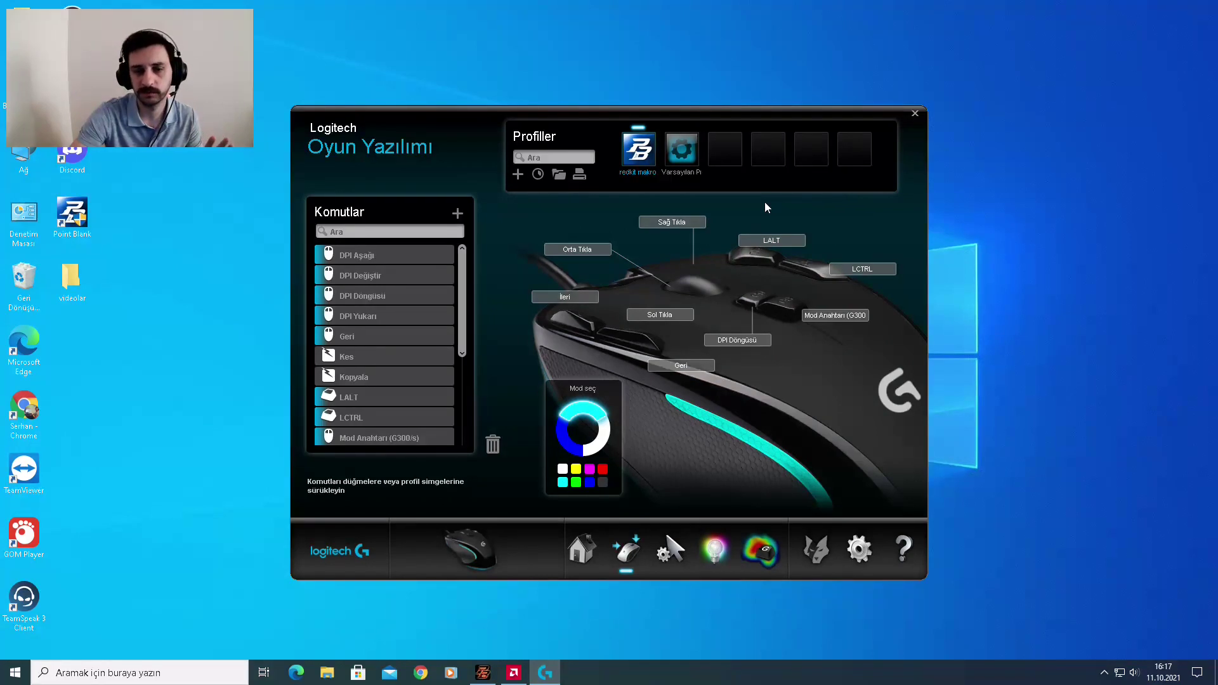
# Start a new profile named Makro_redkit with the description pb
pyautogui.click(728, 151)
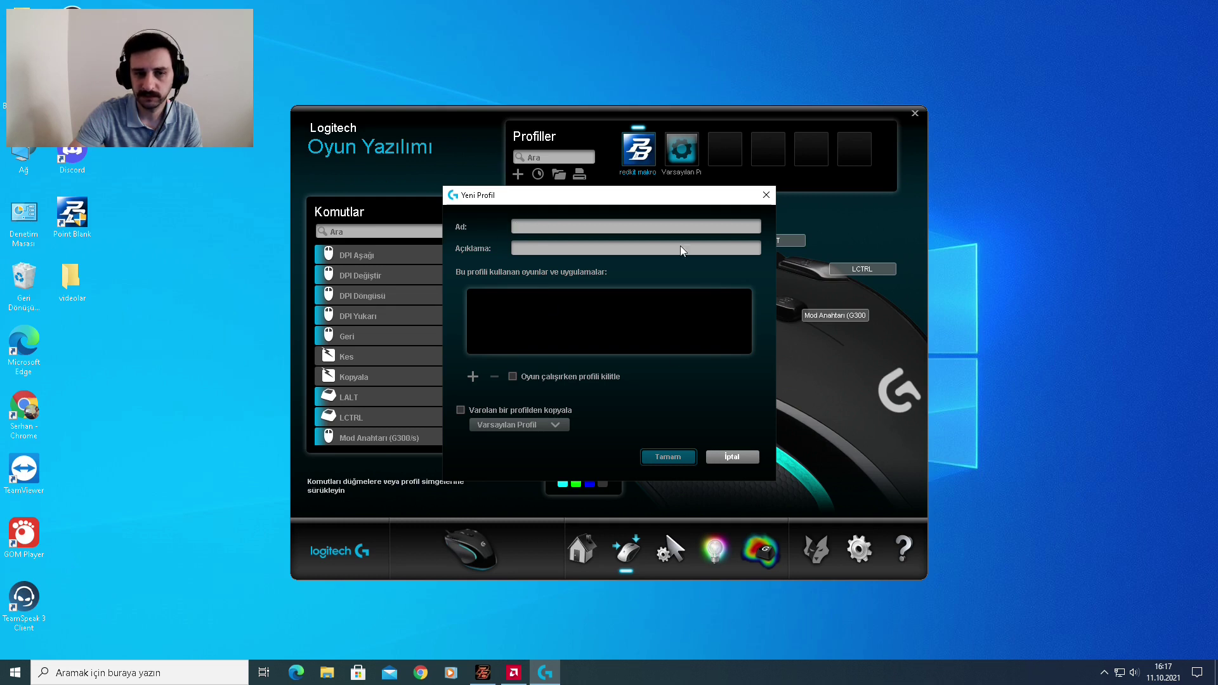
pyautogui.click(766, 195)
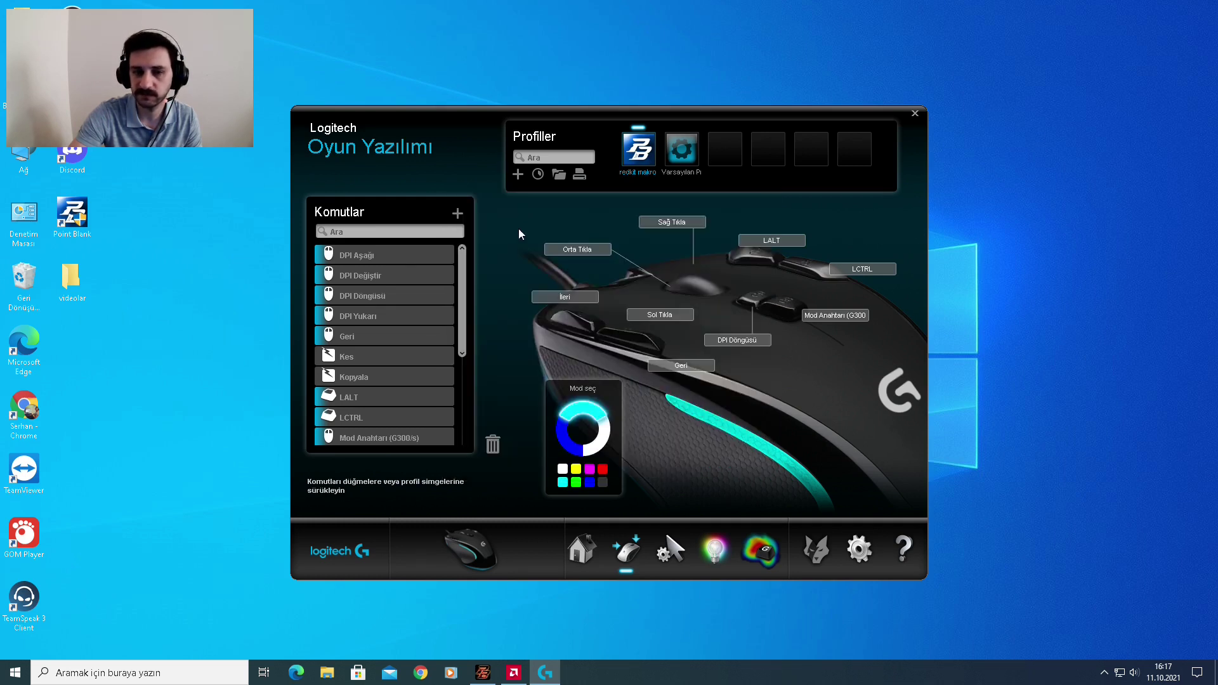
pyautogui.click(518, 174)
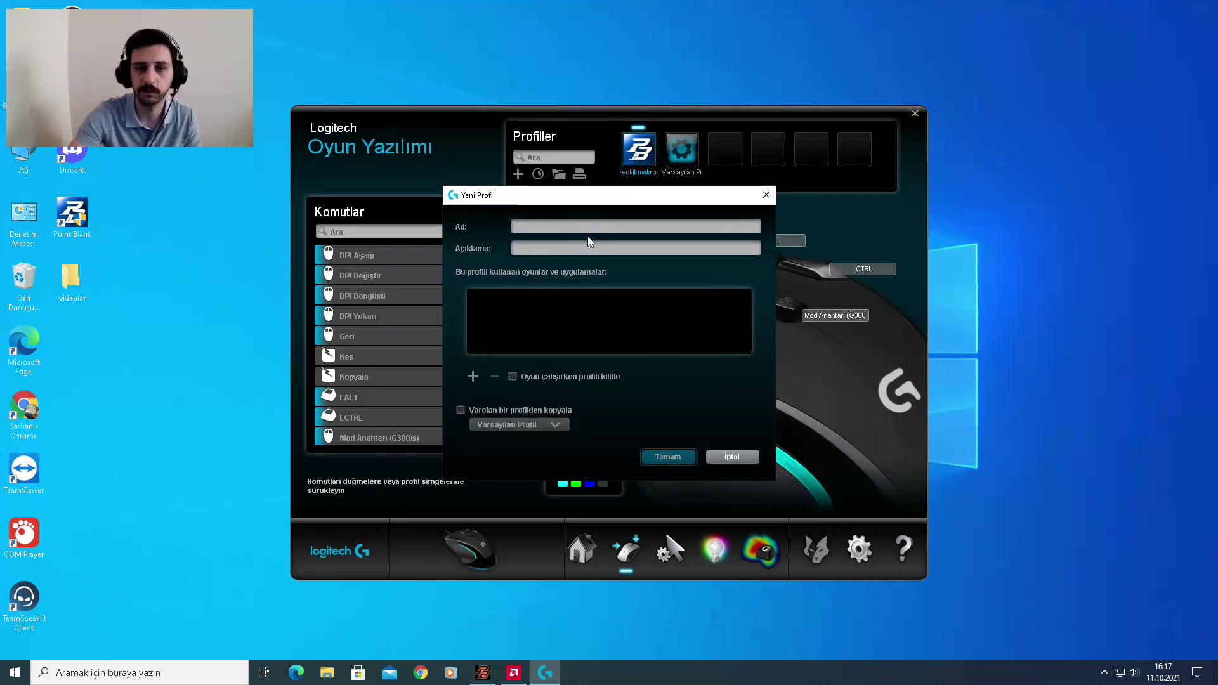
pyautogui.write('Ma')
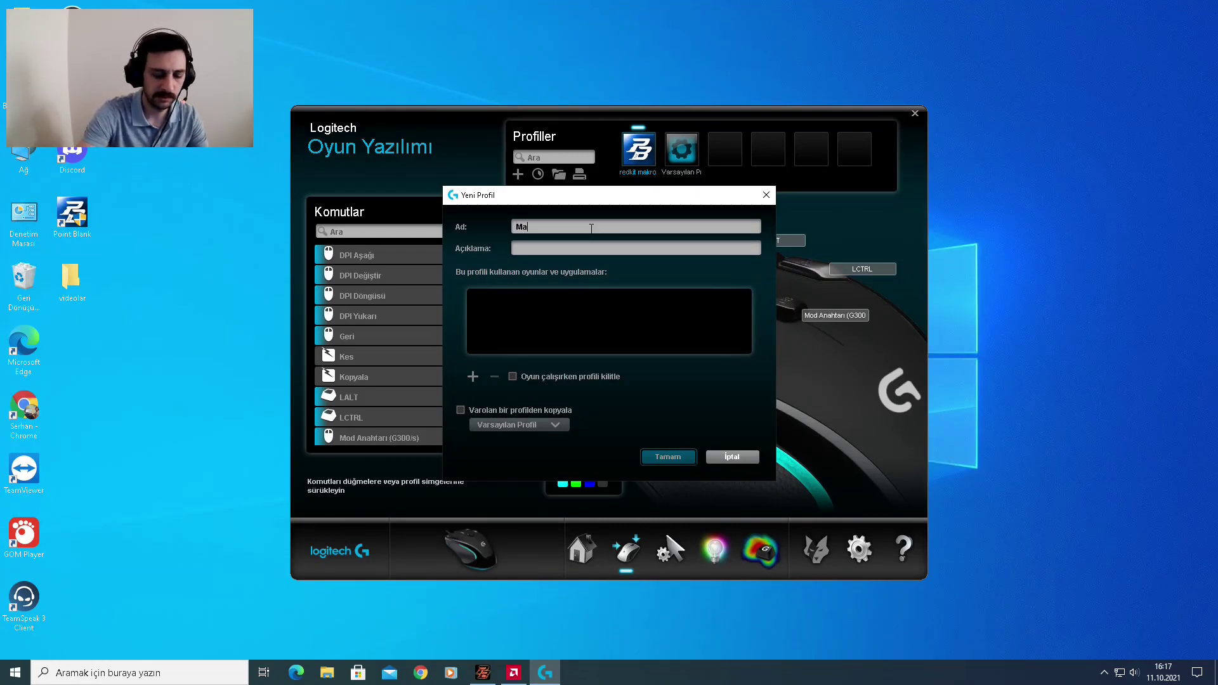
pyautogui.write('kro_')
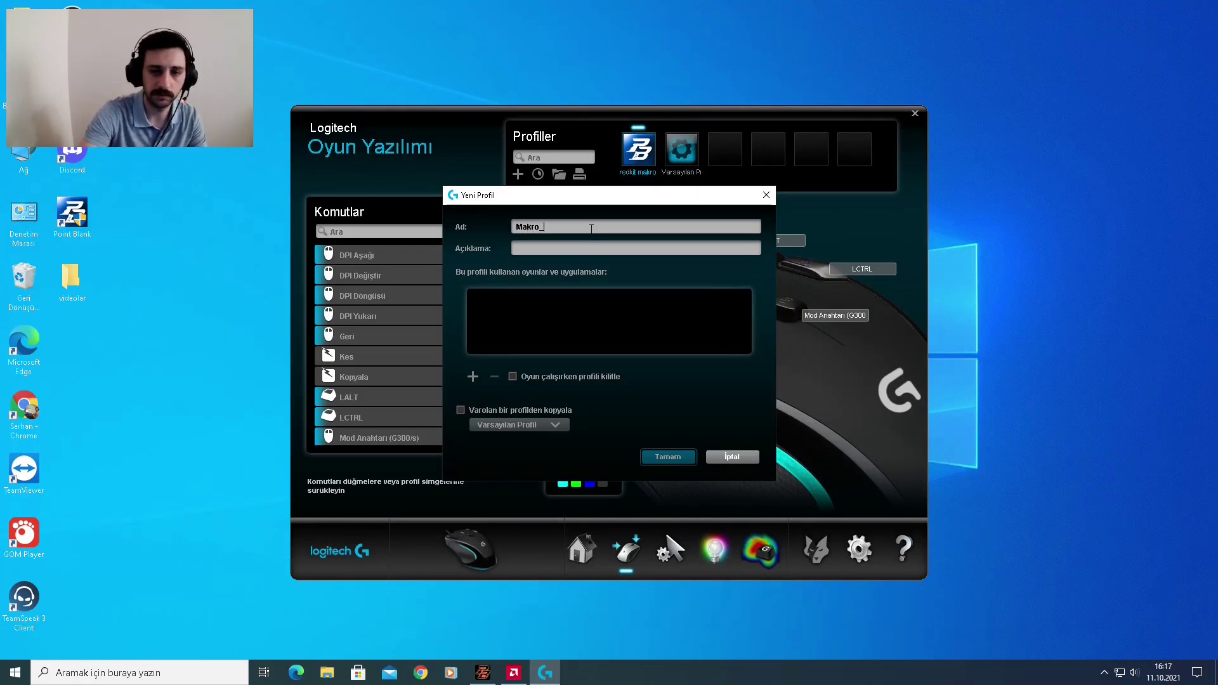
pyautogui.write('redkit')
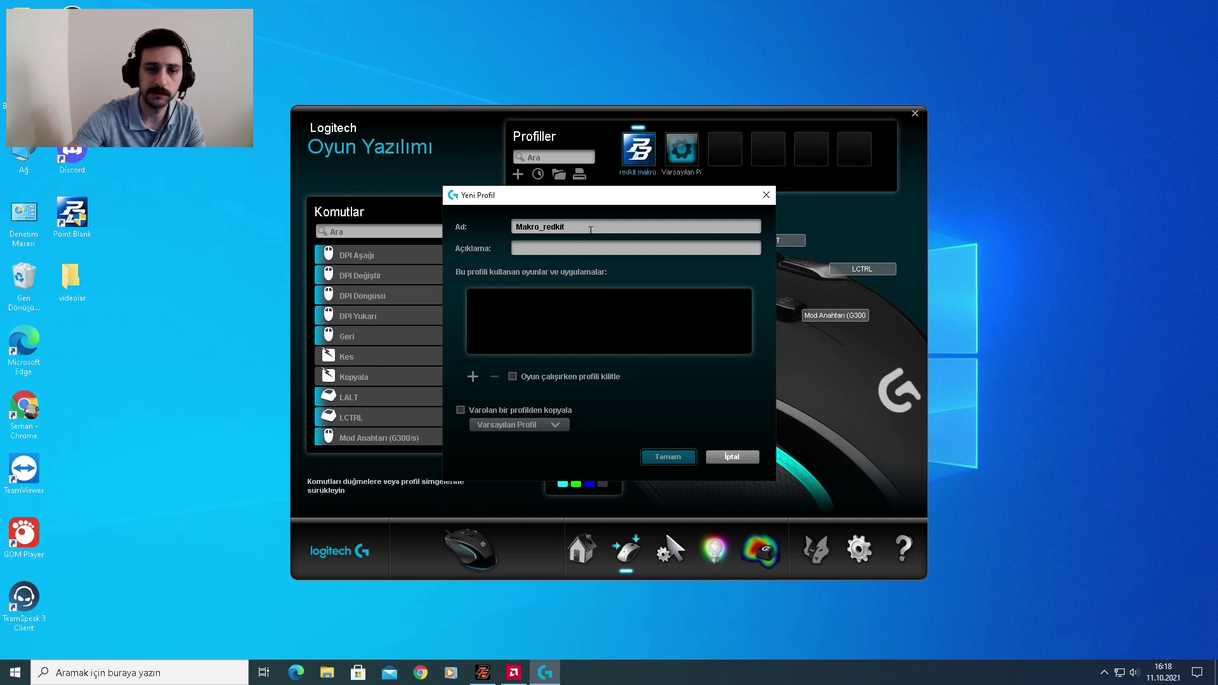
pyautogui.click(583, 247)
pyautogui.write('pb')
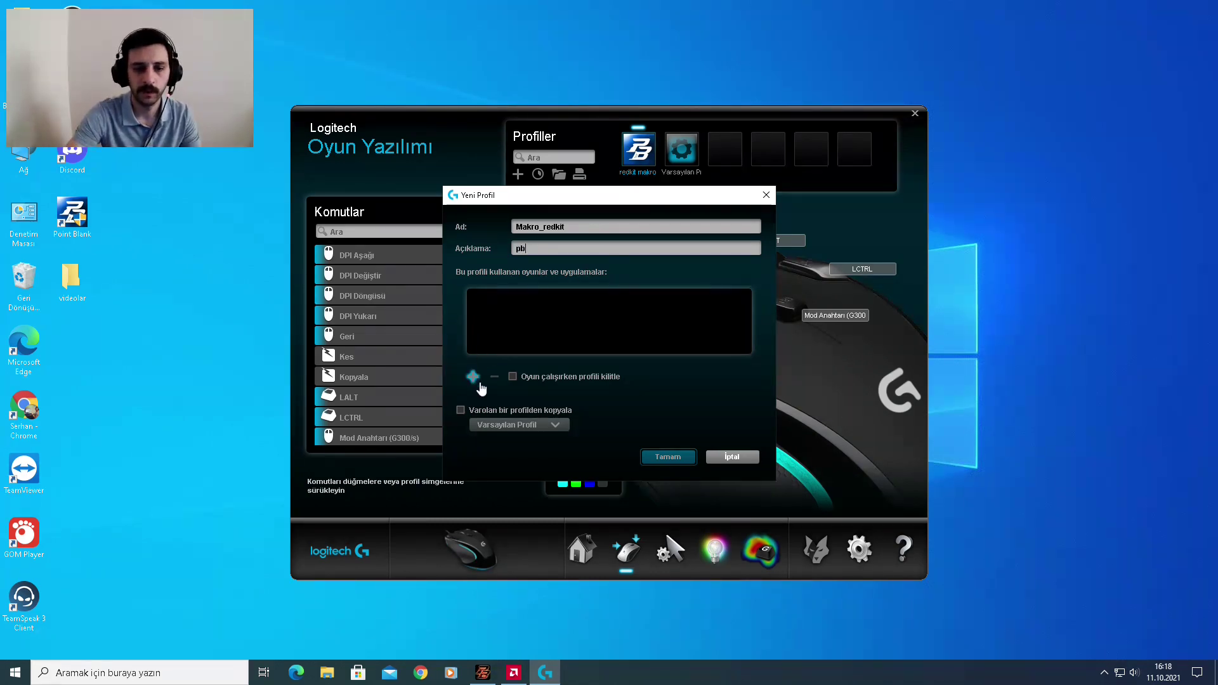
# Link the profile to PBLauncher from Program Dosyaları (x86) > TAM Game > Point Blank and create it
pyautogui.click(472, 377)
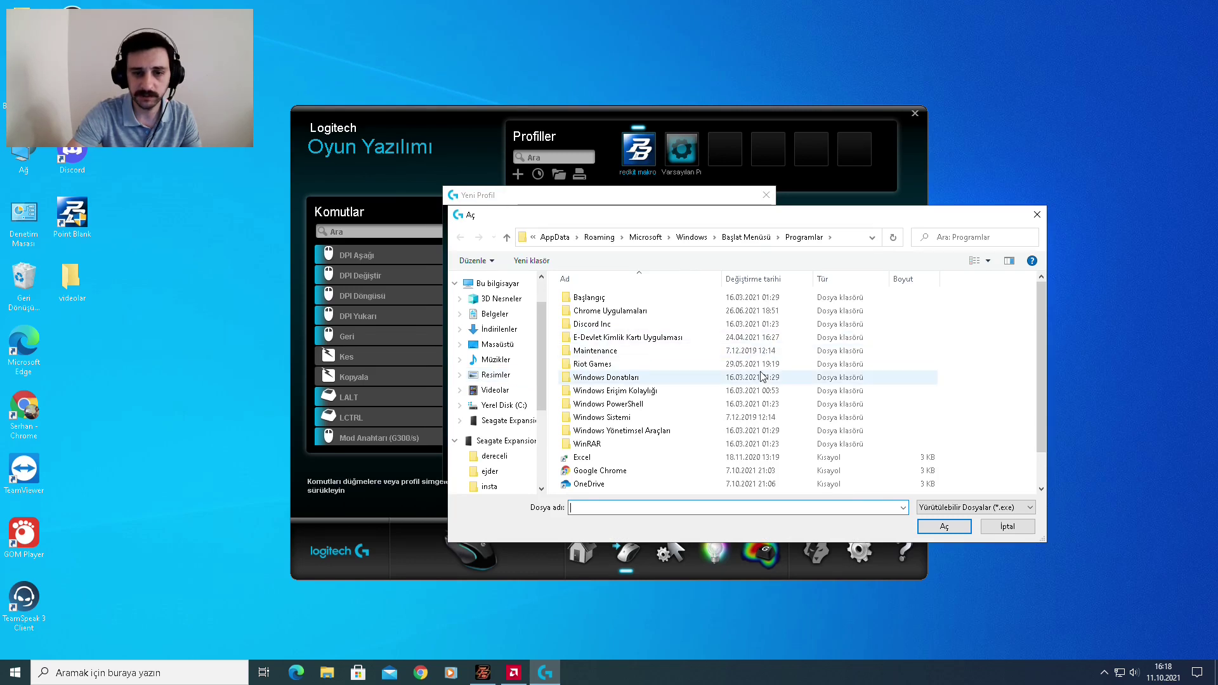
pyautogui.click(496, 404)
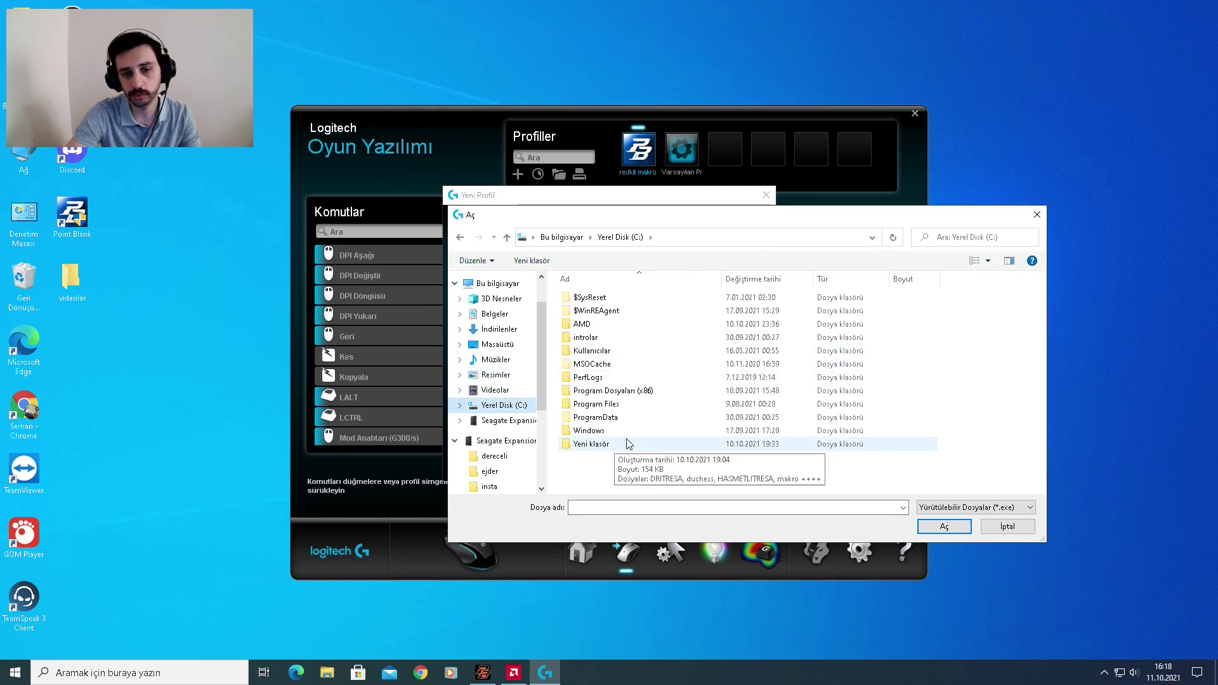
pyautogui.click(607, 394)
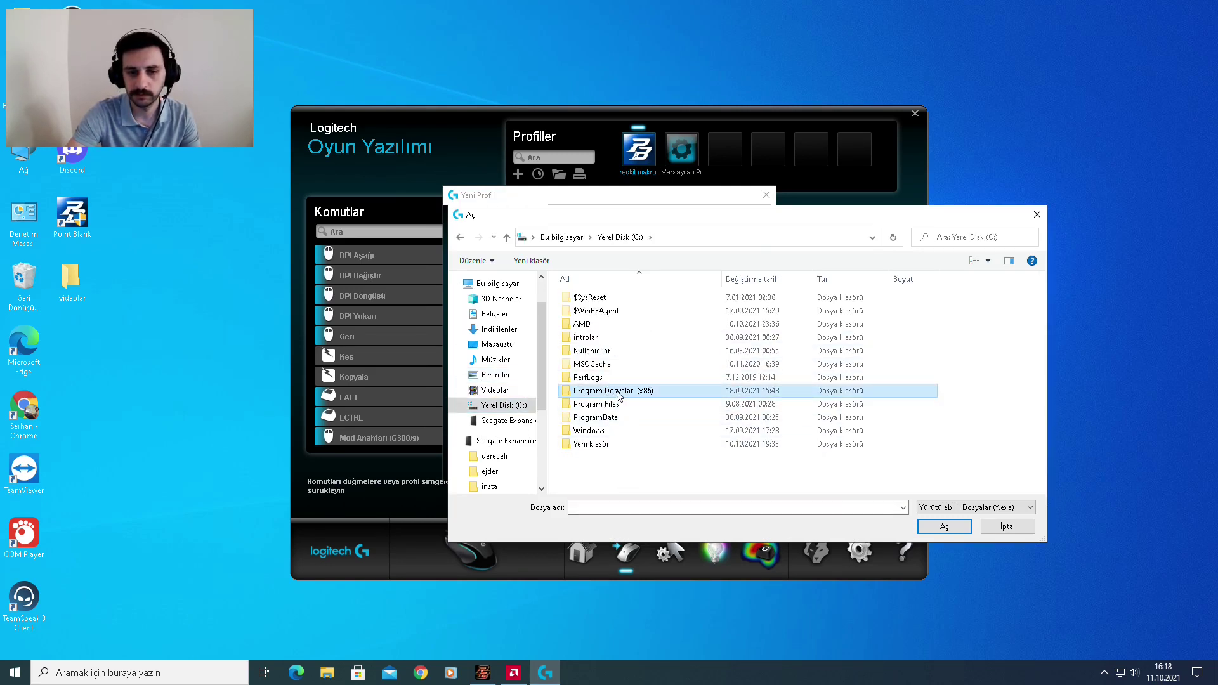
pyautogui.doubleClick(622, 395)
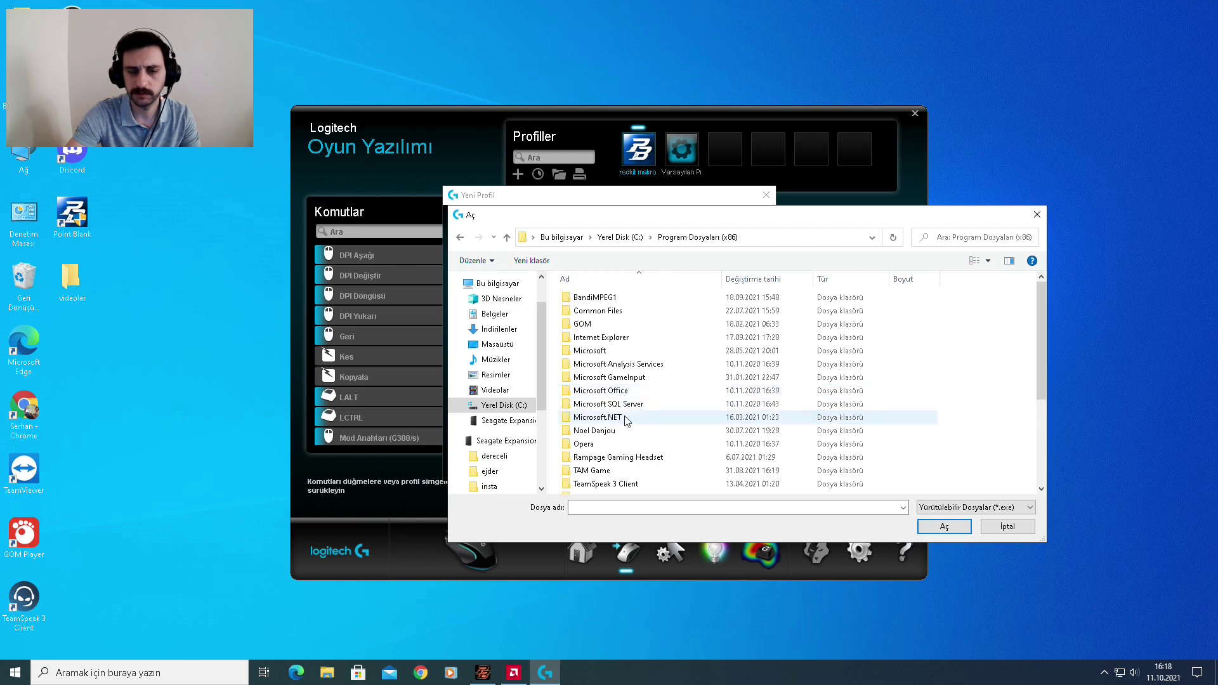
pyautogui.doubleClick(609, 471)
pyautogui.click(602, 298)
pyautogui.doubleClick(602, 298)
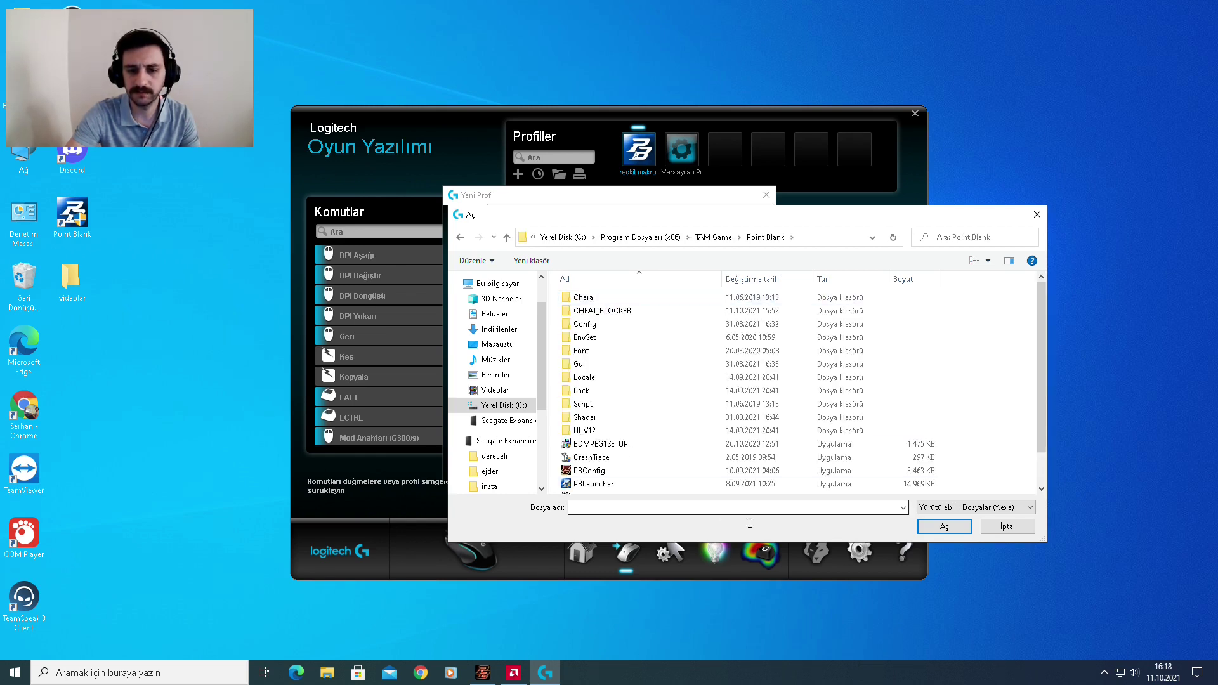
pyautogui.scroll(-3, 682, 415)
pyautogui.click(657, 449)
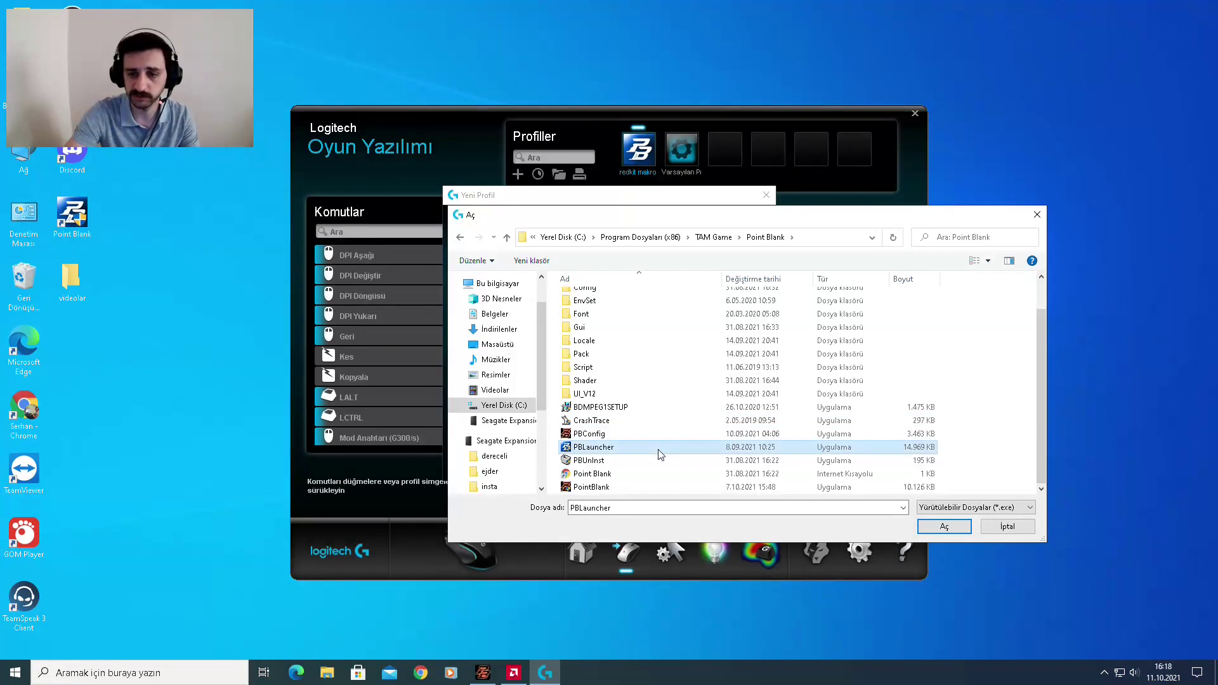
pyautogui.click(943, 528)
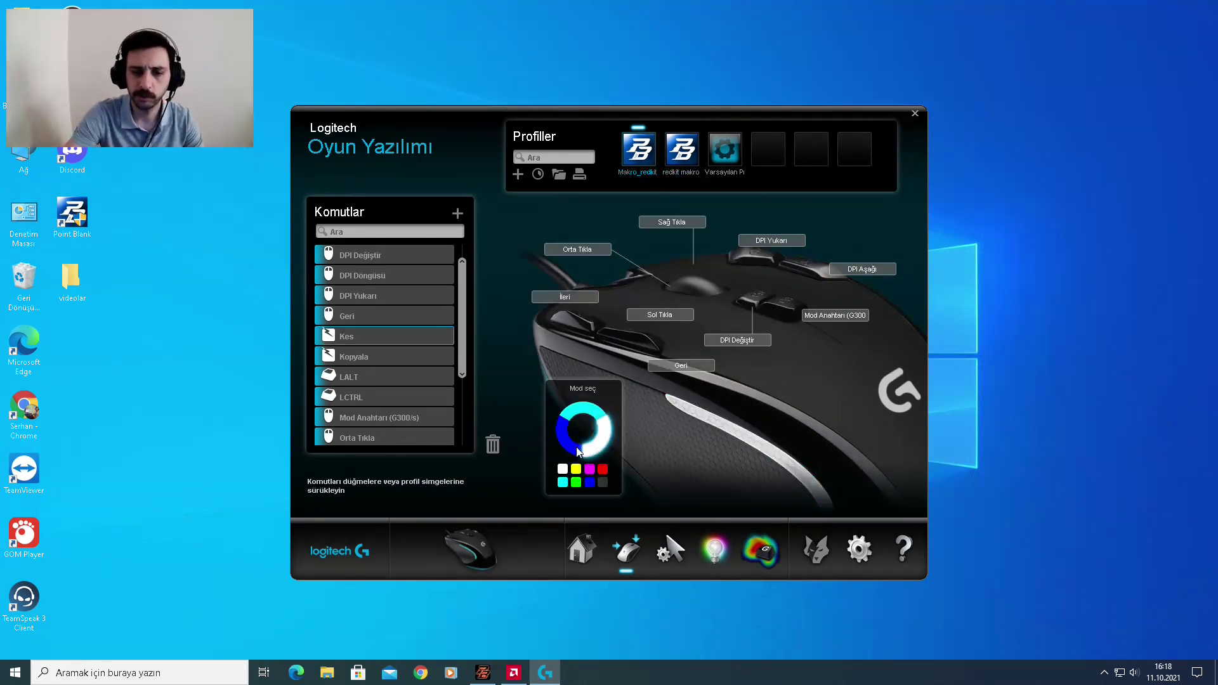
# In the new profile's blue mode, move the Sol Tıkla command onto the front side button in place of İleri
pyautogui.click(603, 445)
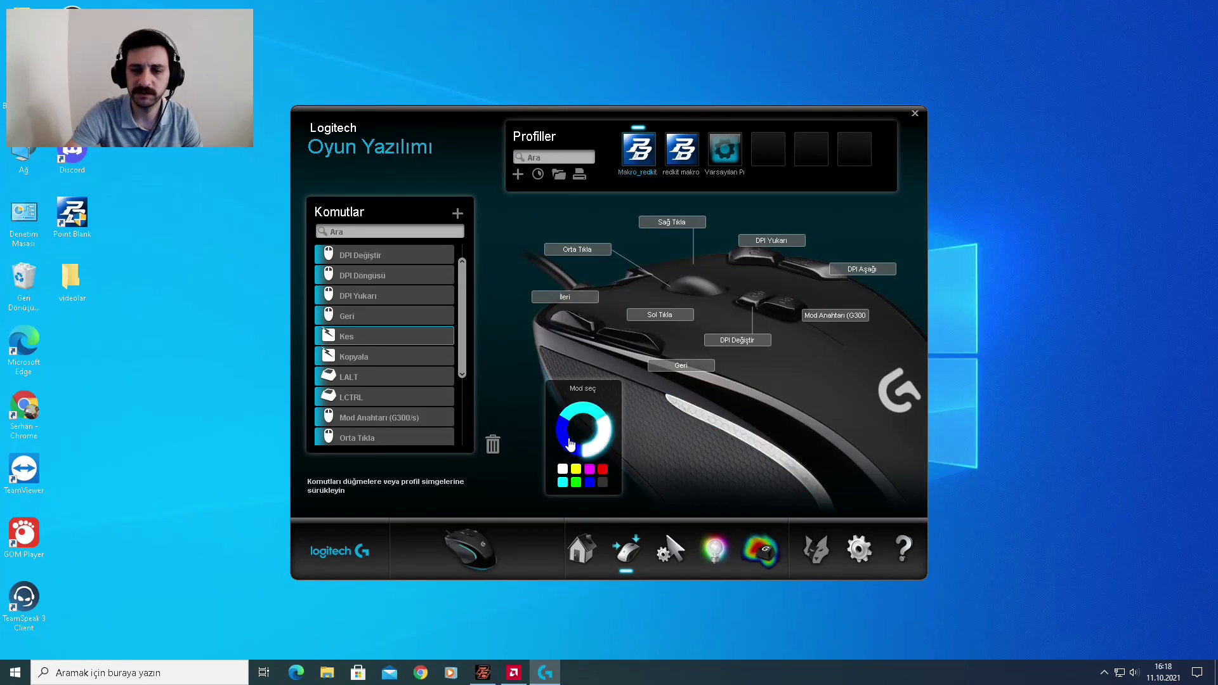
pyautogui.click(566, 445)
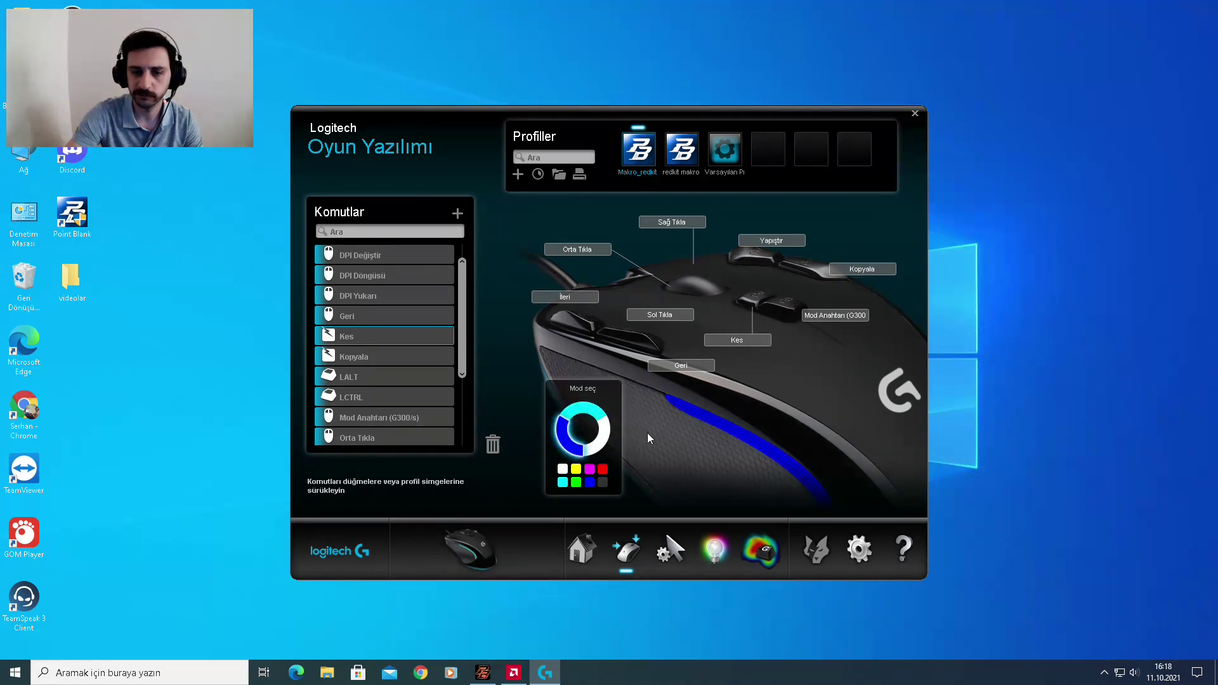
pyautogui.click(658, 317)
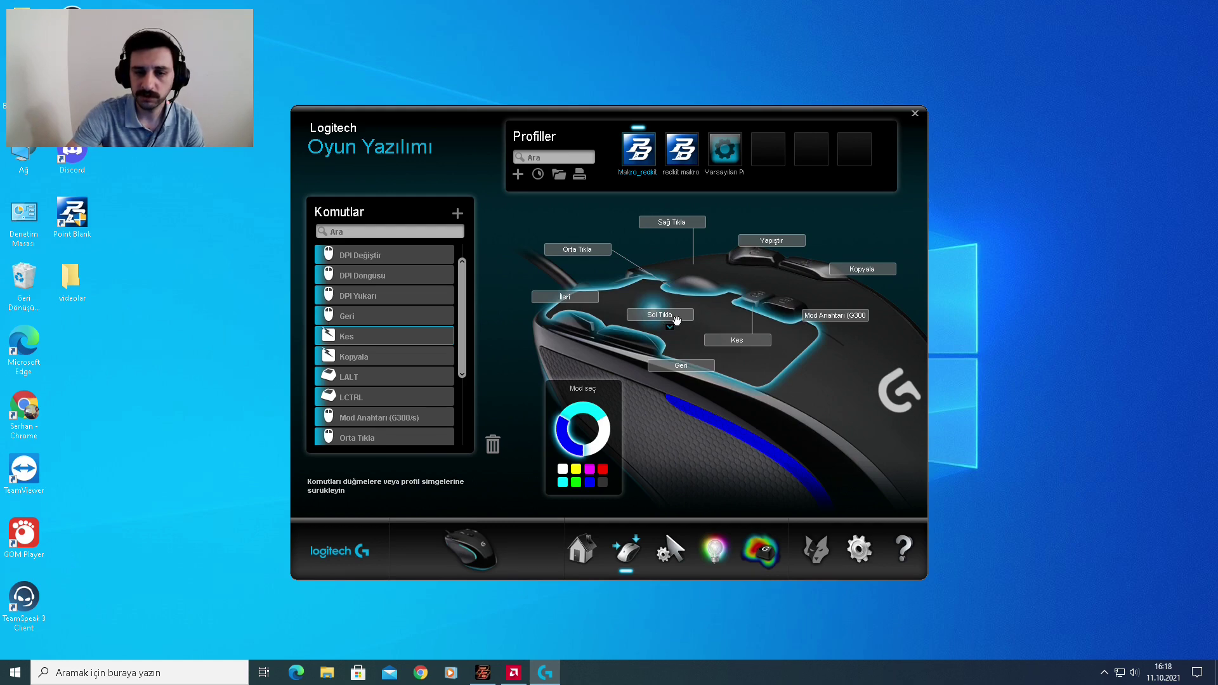
pyautogui.click(769, 539)
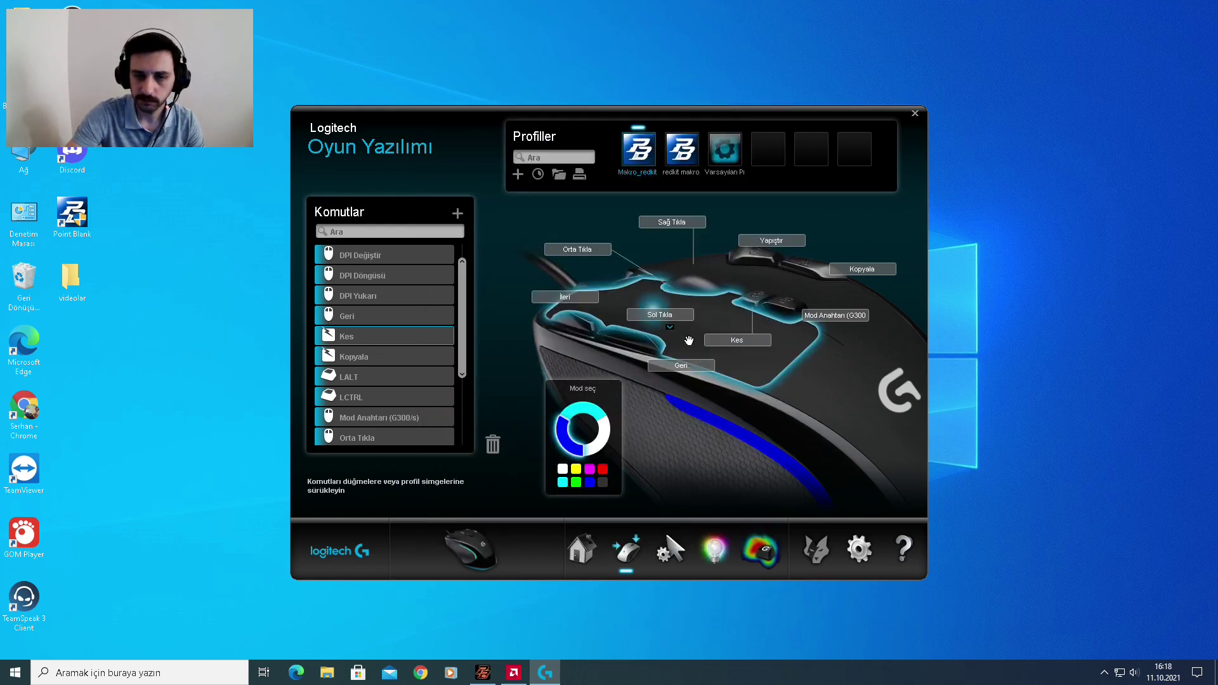
pyautogui.moveTo(661, 317); pyautogui.dragTo(577, 321)
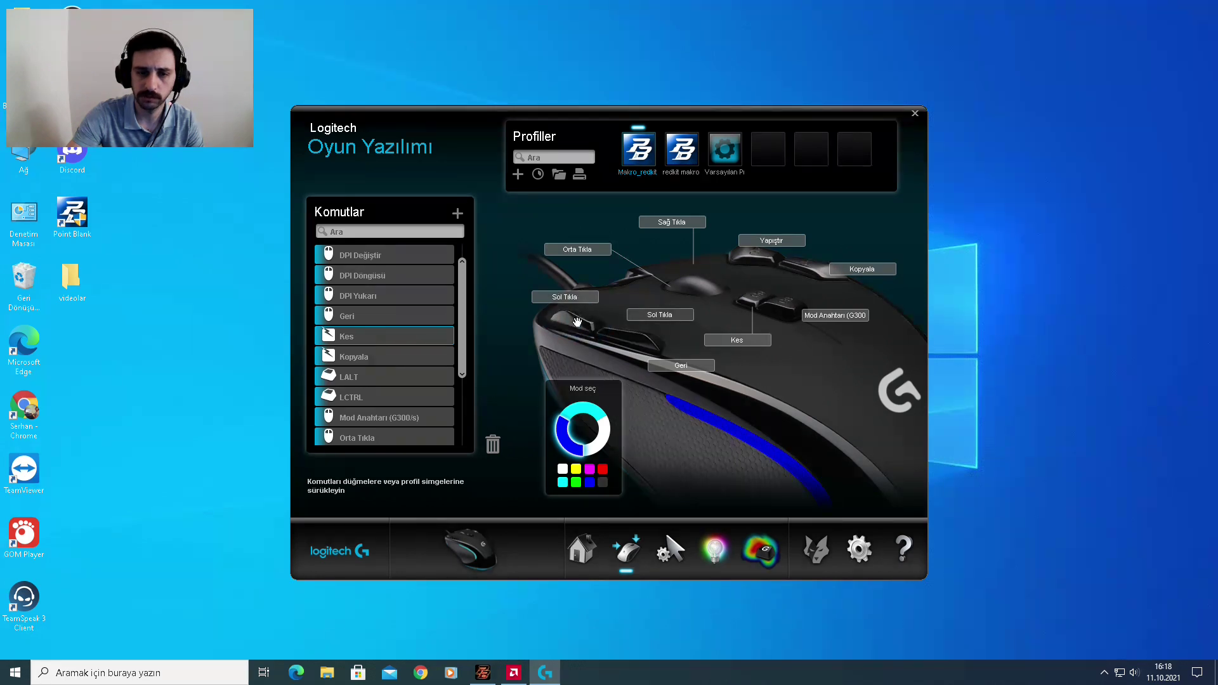
# Set the Makro_redkit profile as both the default and the persistent profile
pyautogui.rightClick(680, 159)
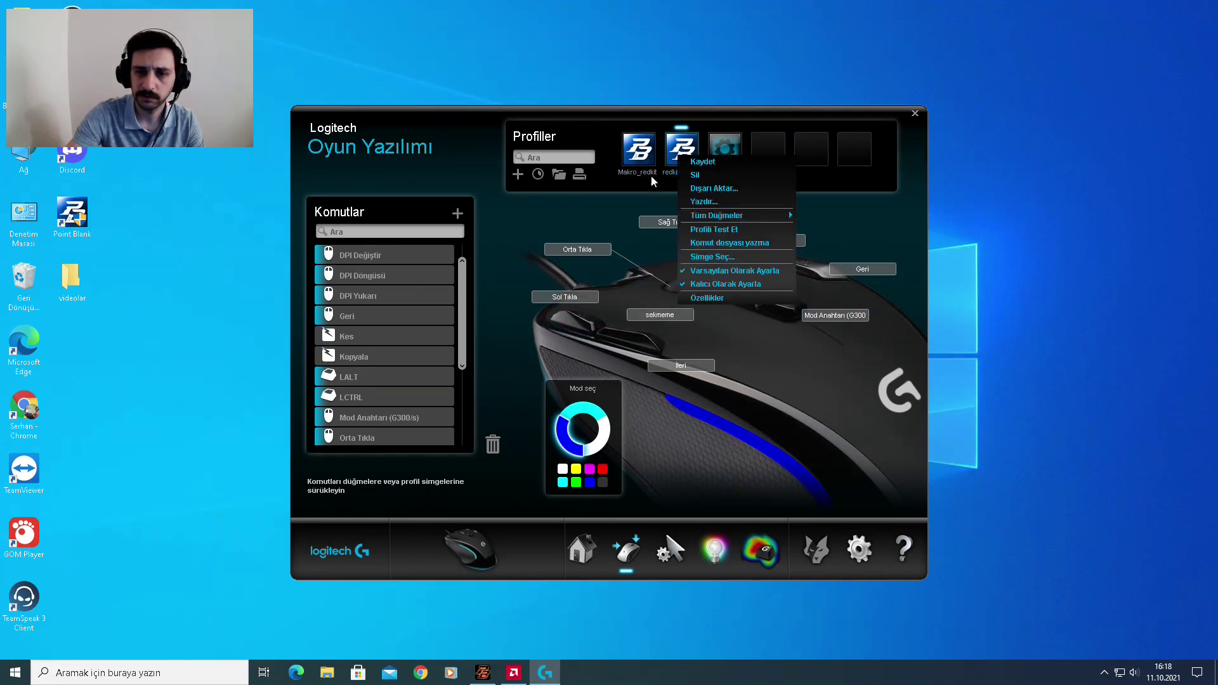
pyautogui.rightClick(640, 155)
pyautogui.click(684, 268)
pyautogui.rightClick(633, 156)
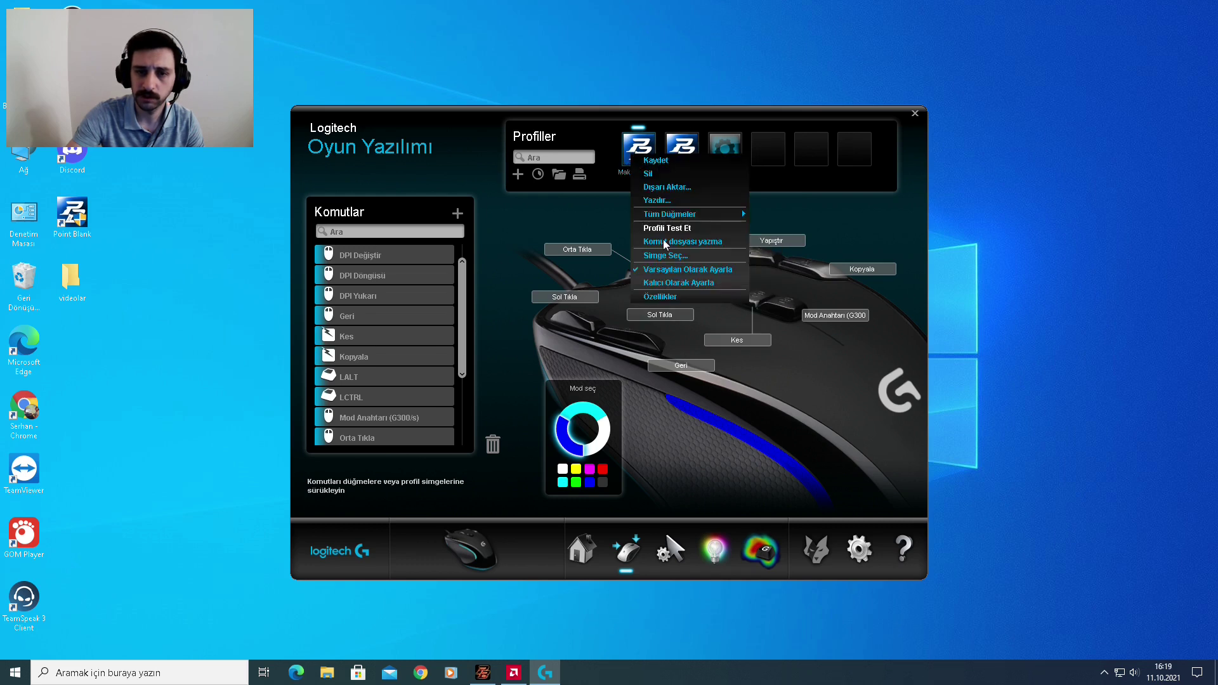
pyautogui.click(678, 285)
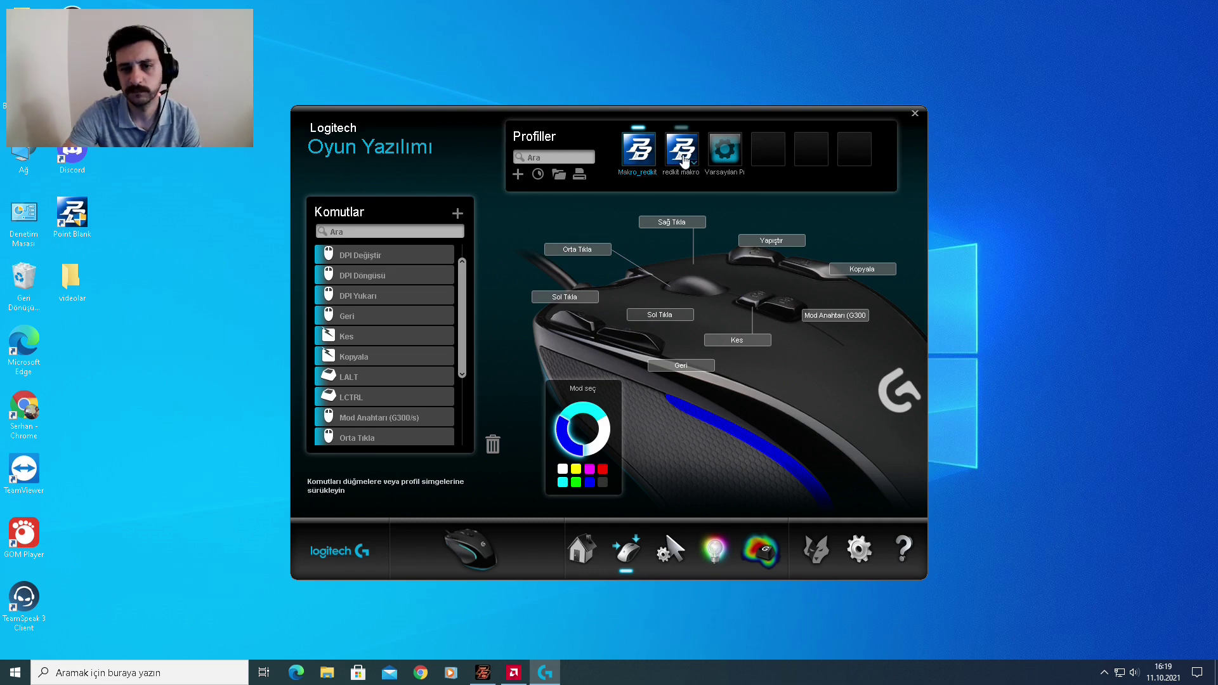
# Create a new Çoklu Tuş command for the main left button and name it Sekmeme
pyautogui.rightClick(652, 313)
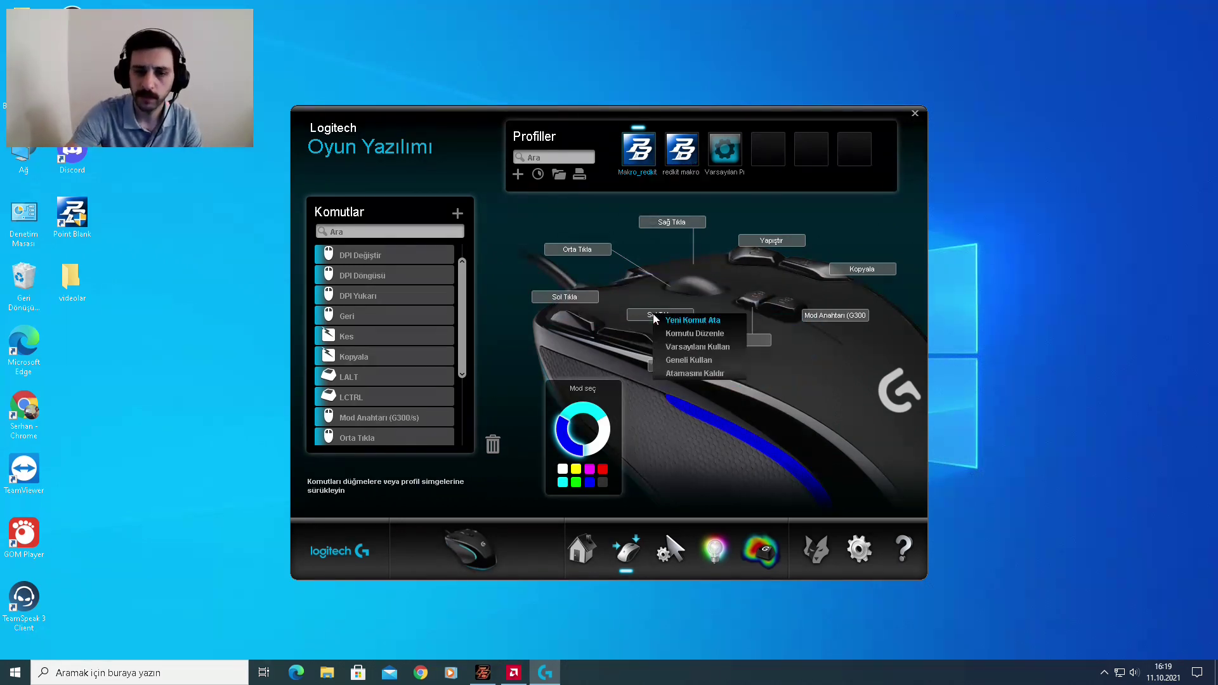
pyautogui.click(561, 306)
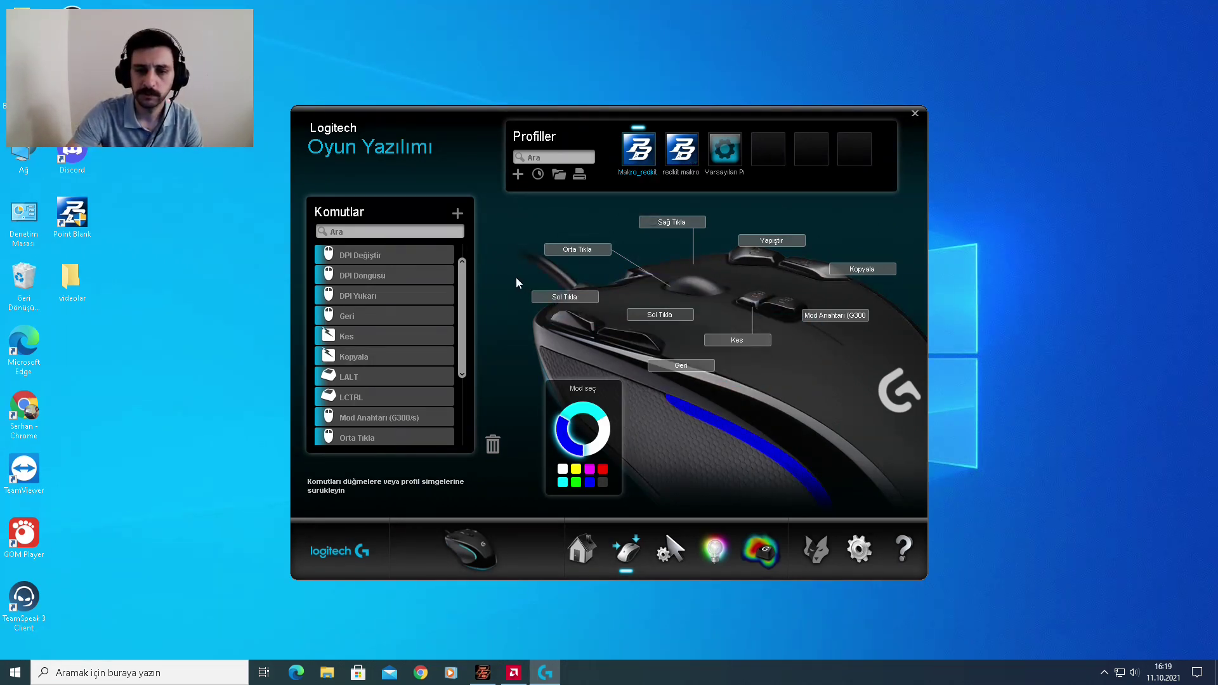
pyautogui.rightClick(655, 317)
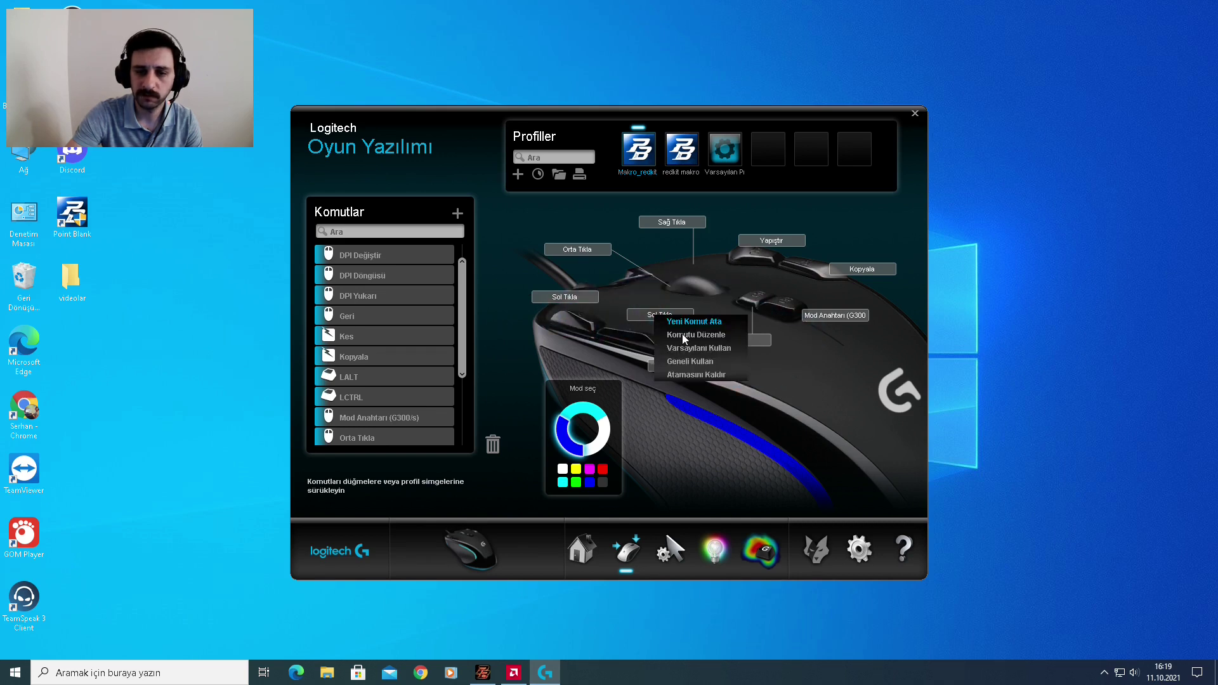
pyautogui.click(682, 322)
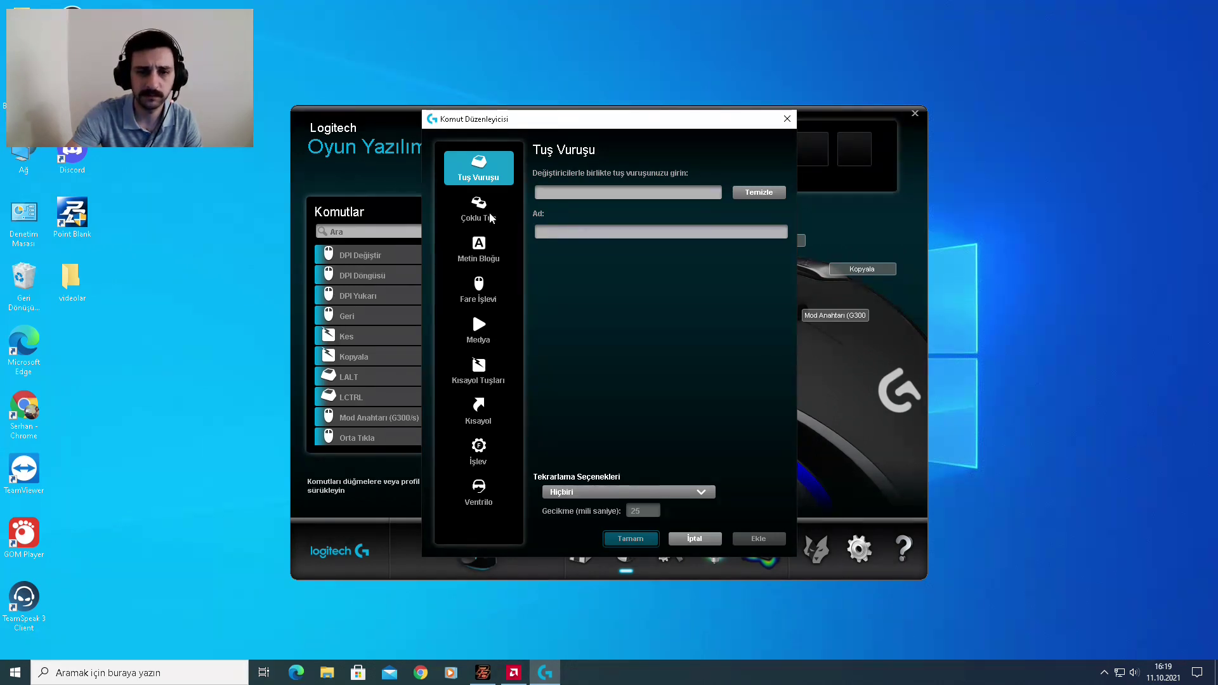
pyautogui.click(490, 215)
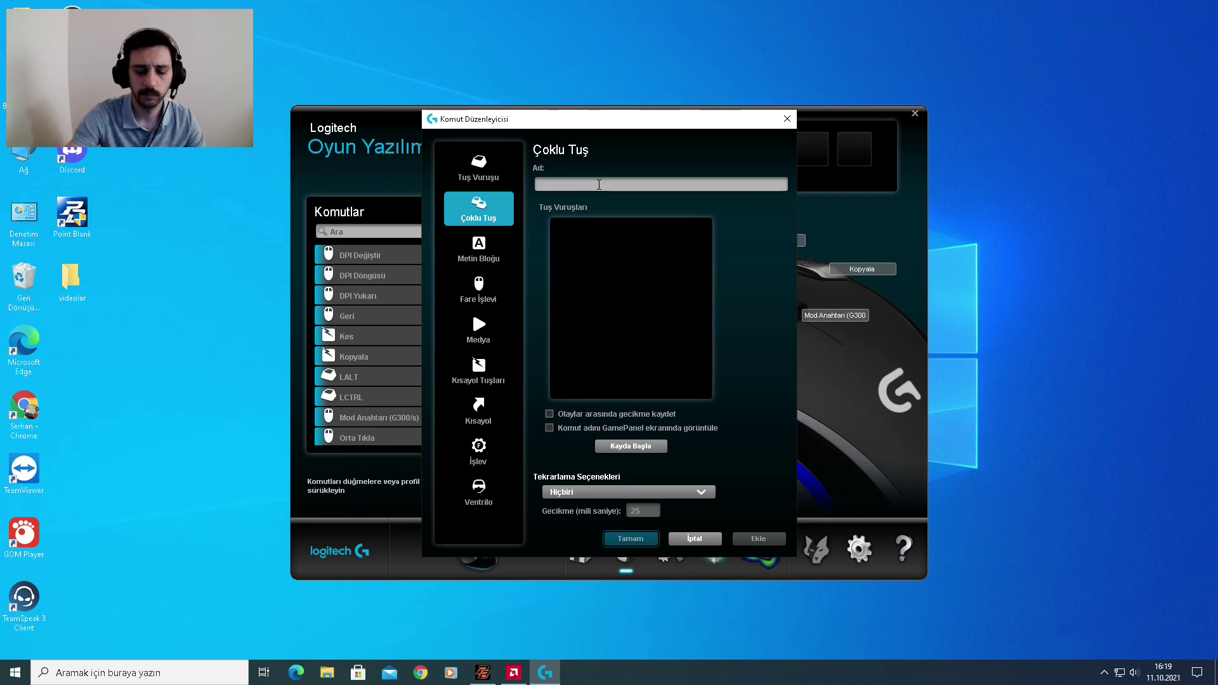
pyautogui.write('Sekmeme')
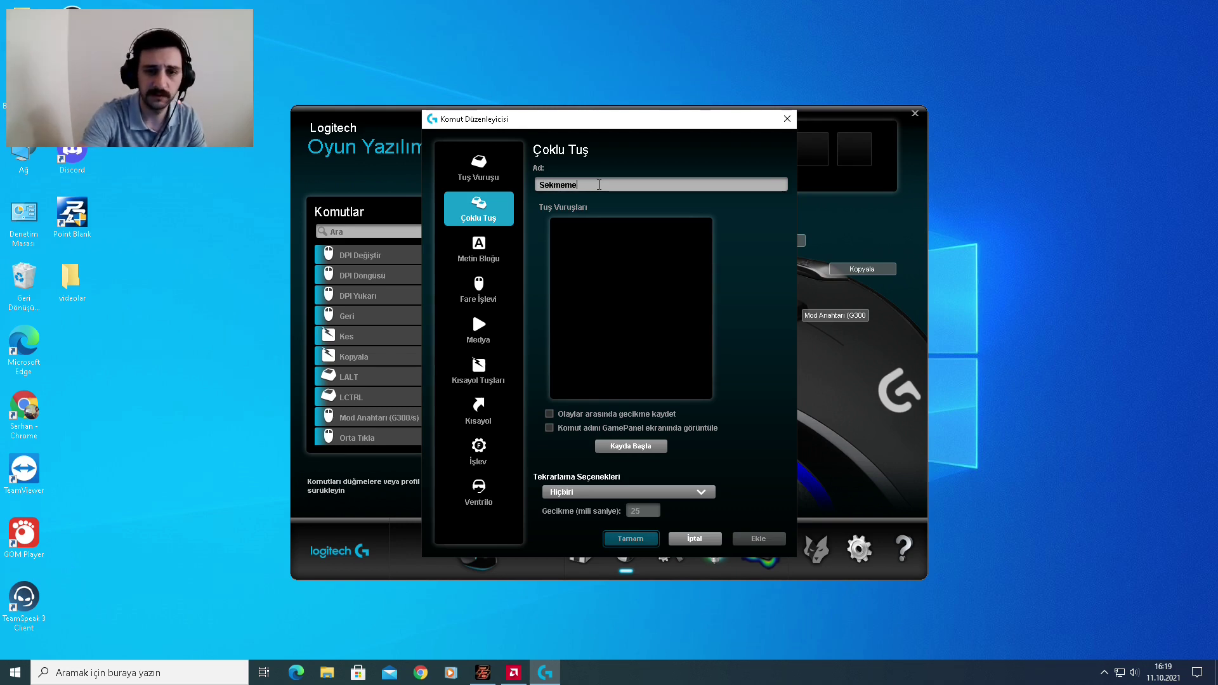
# Add a Sol Düğme Aşağı mouse event as the first entry of the Sekmeme keystroke list
pyautogui.rightClick(591, 246)
pyautogui.moveTo(642, 297)
pyautogui.click(568, 234)
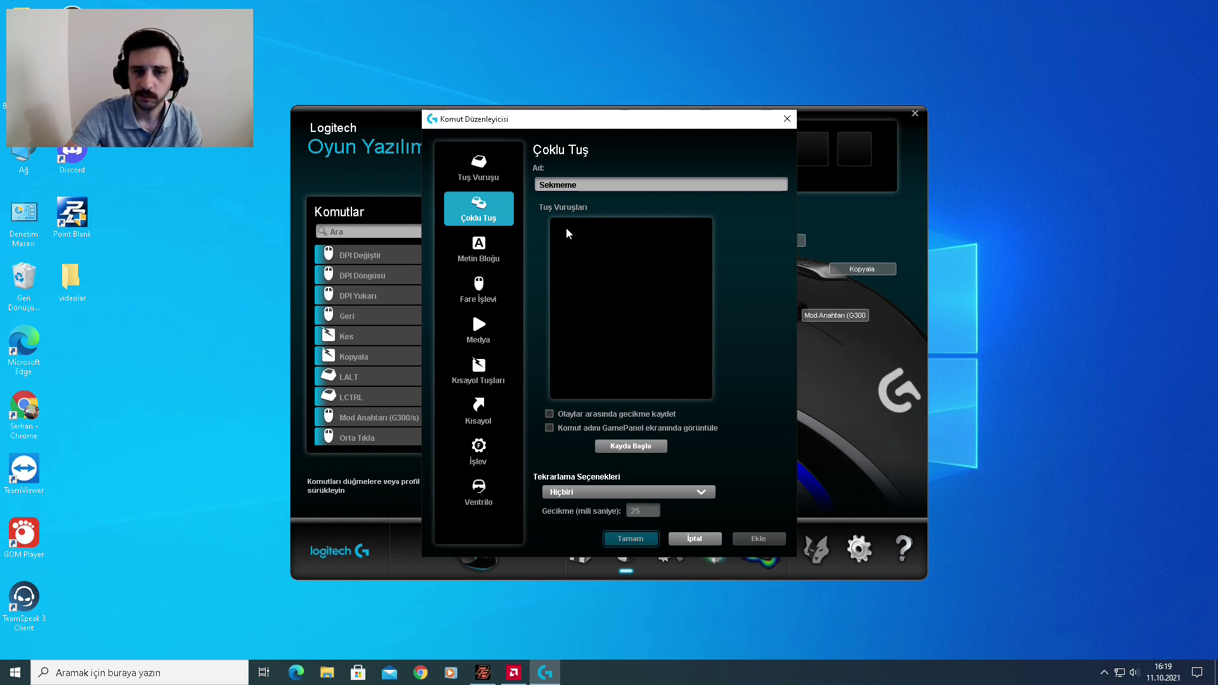
pyautogui.rightClick(612, 261)
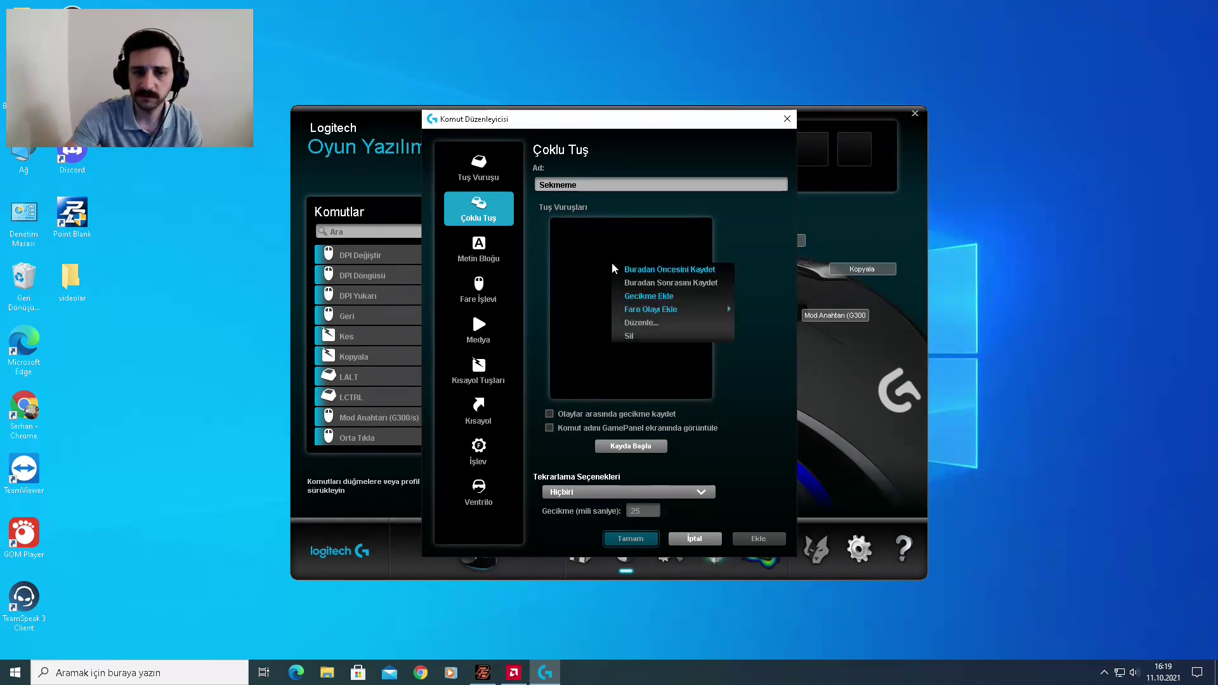
pyautogui.moveTo(663, 311)
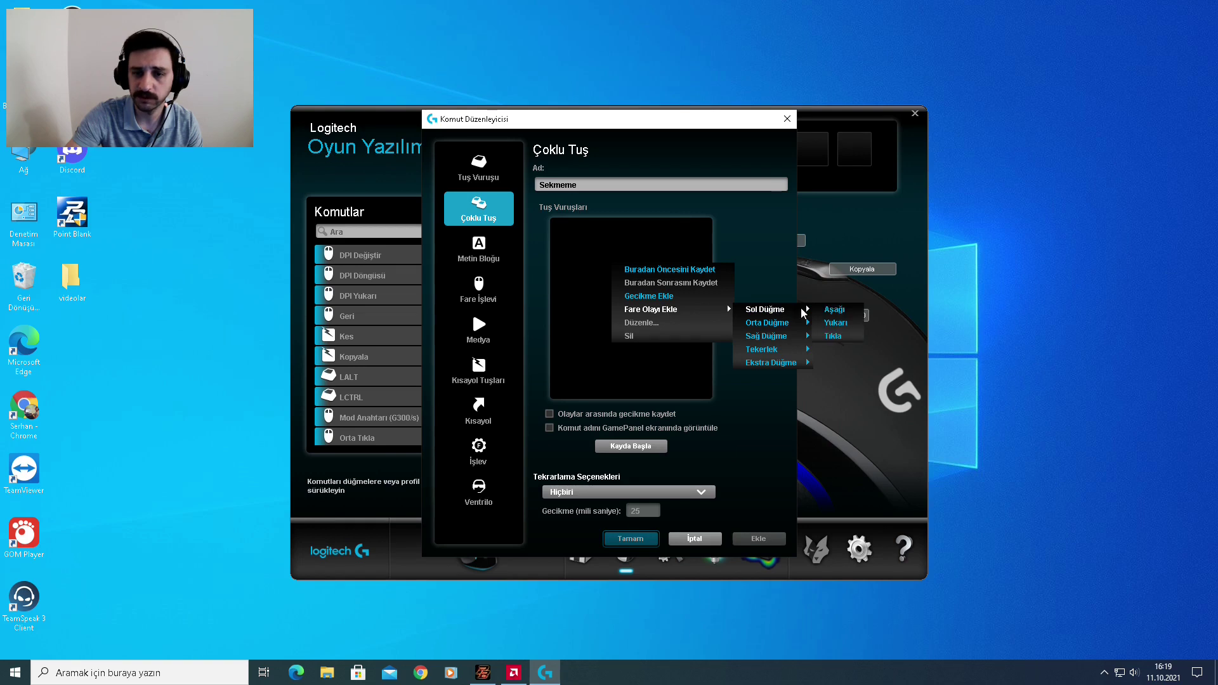
pyautogui.click(833, 310)
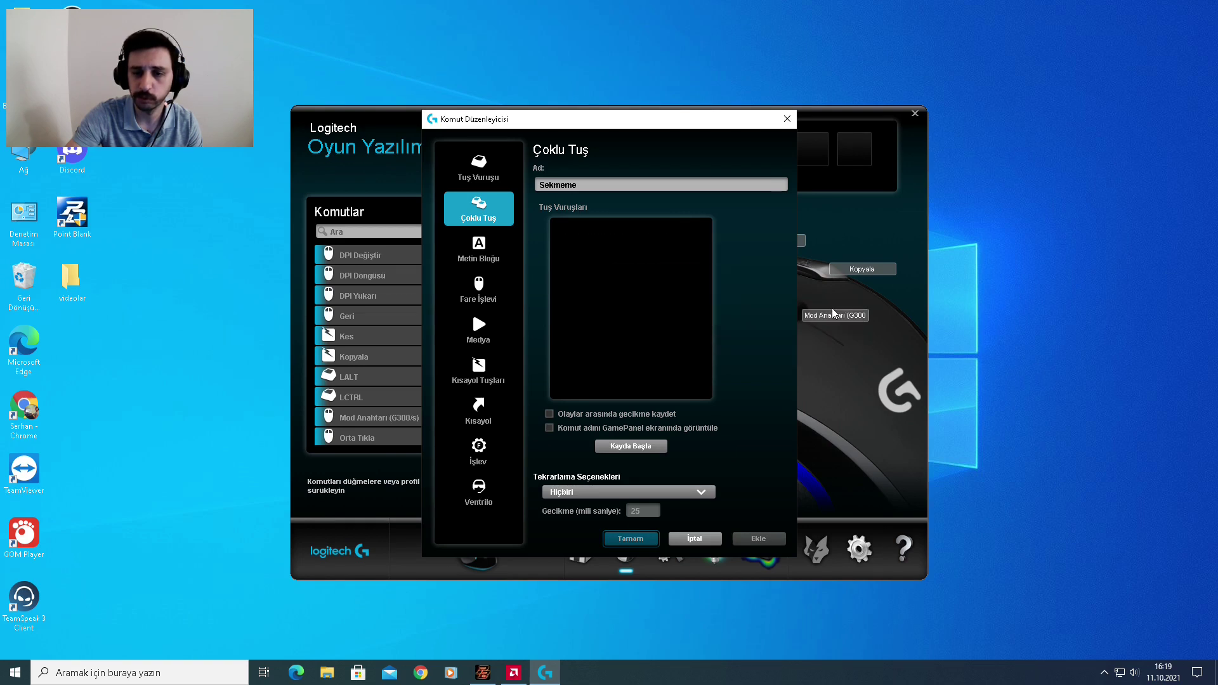
# Add a delay followed by a Sol Düğme Yukarı mouse event to complete the first left click
pyautogui.rightClick(630, 283)
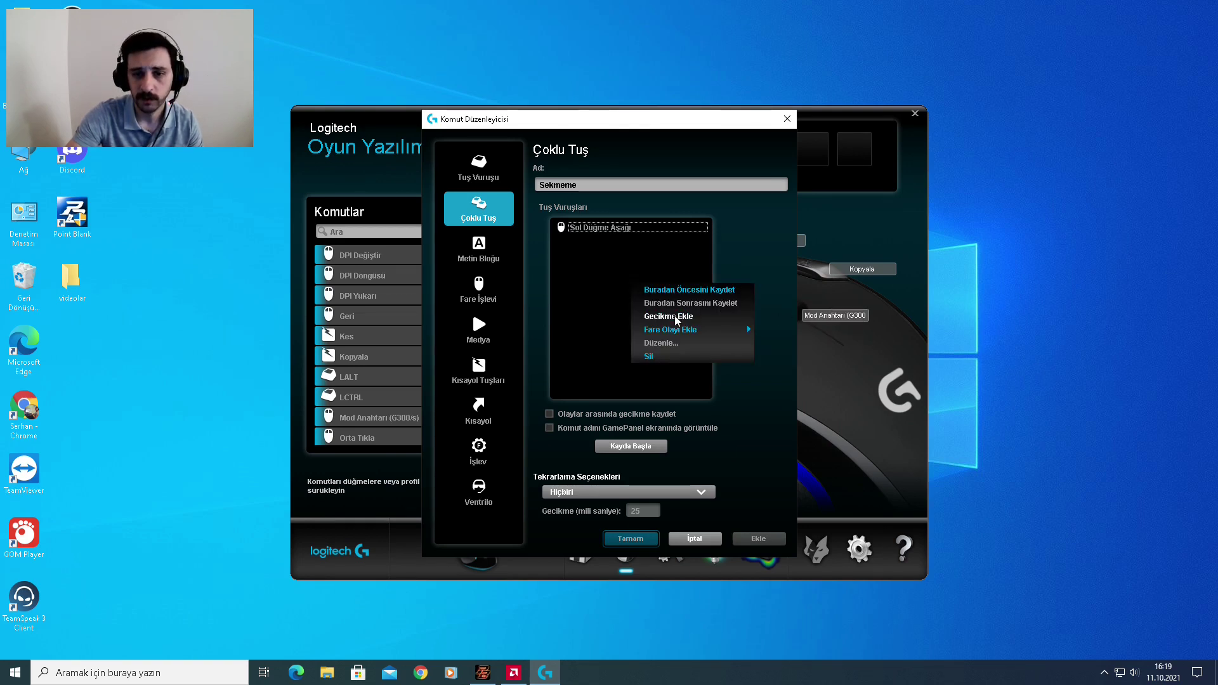
pyautogui.click(668, 316)
pyautogui.rightClick(627, 284)
pyautogui.moveTo(670, 331)
pyautogui.moveTo(787, 334)
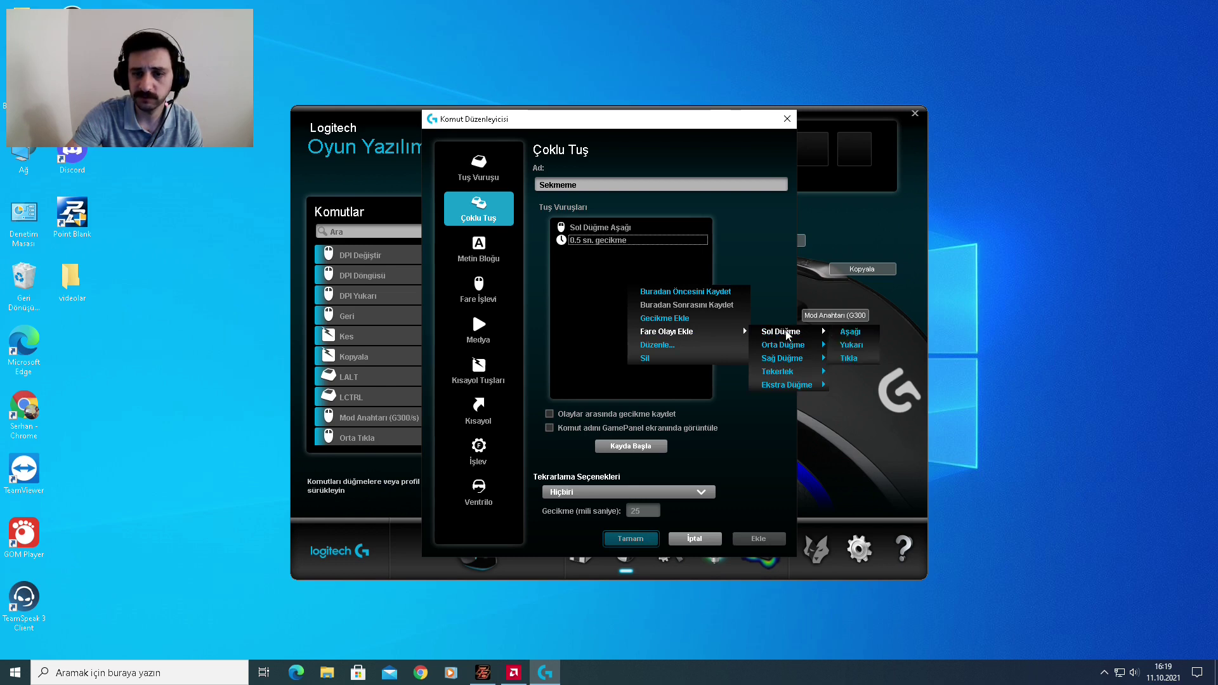
pyautogui.click(851, 345)
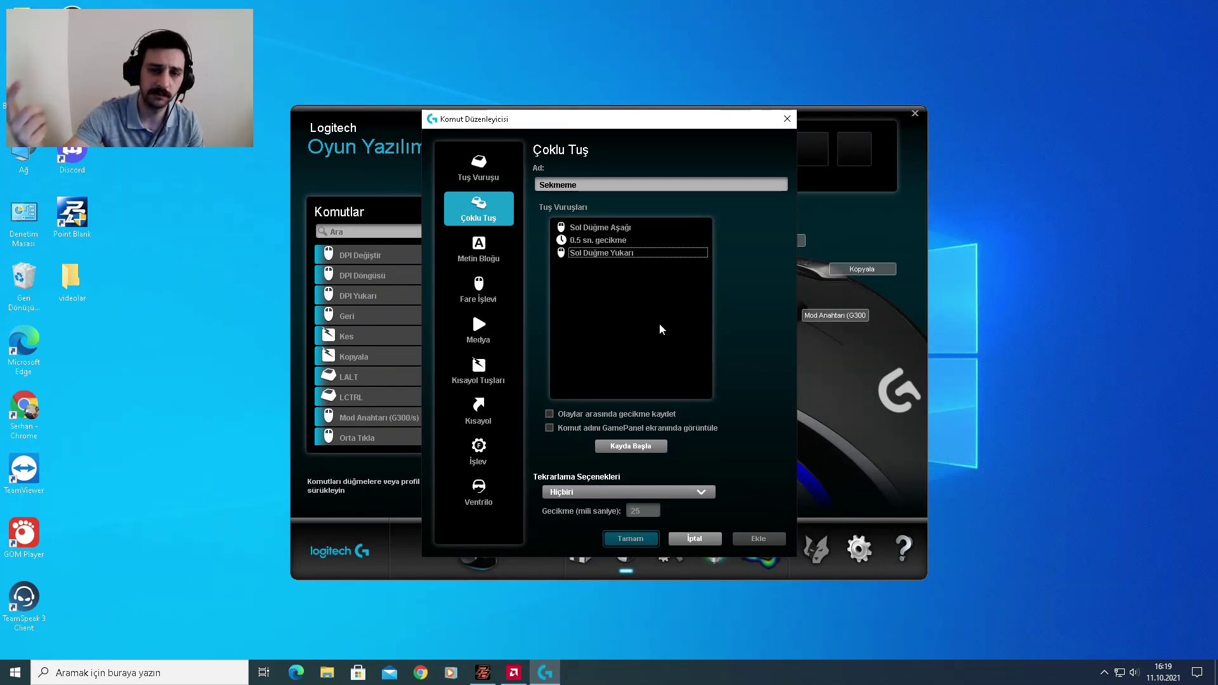
# Append a second left click to the macro: Sol Düğme Aşağı, a delay, and Sol Düğme Yukarı
pyautogui.rightClick(660, 323)
pyautogui.moveTo(744, 335)
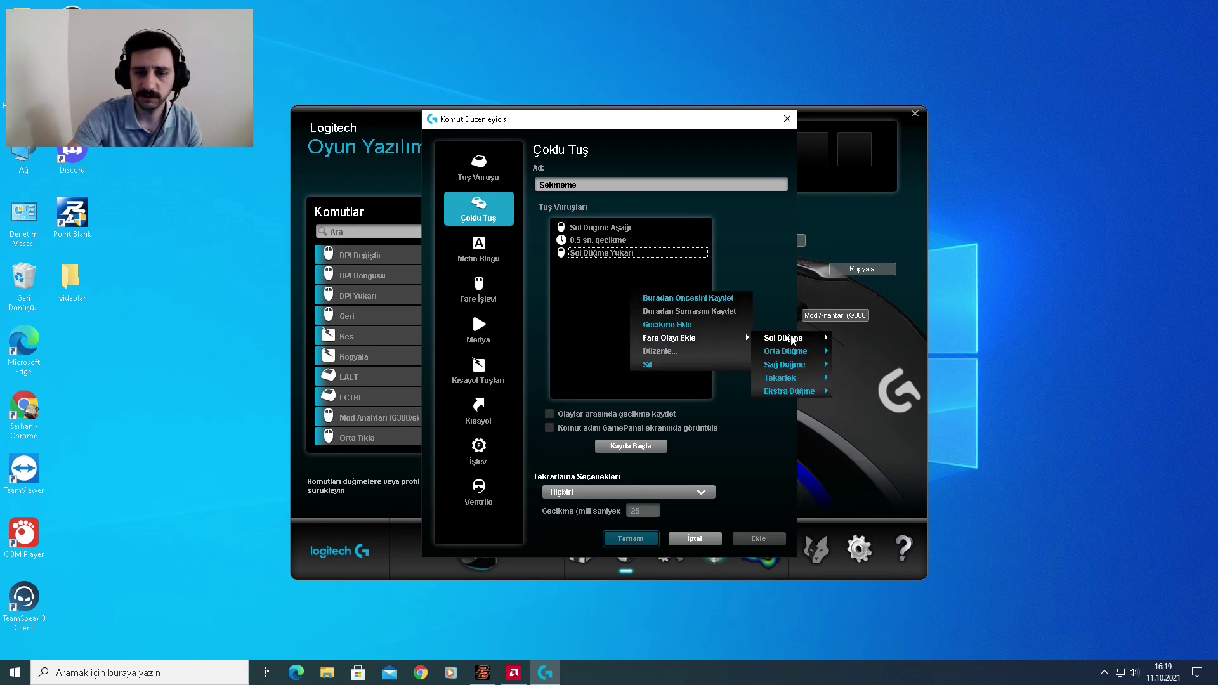
pyautogui.moveTo(793, 338)
pyautogui.click(853, 340)
pyautogui.rightClick(645, 300)
pyautogui.click(669, 332)
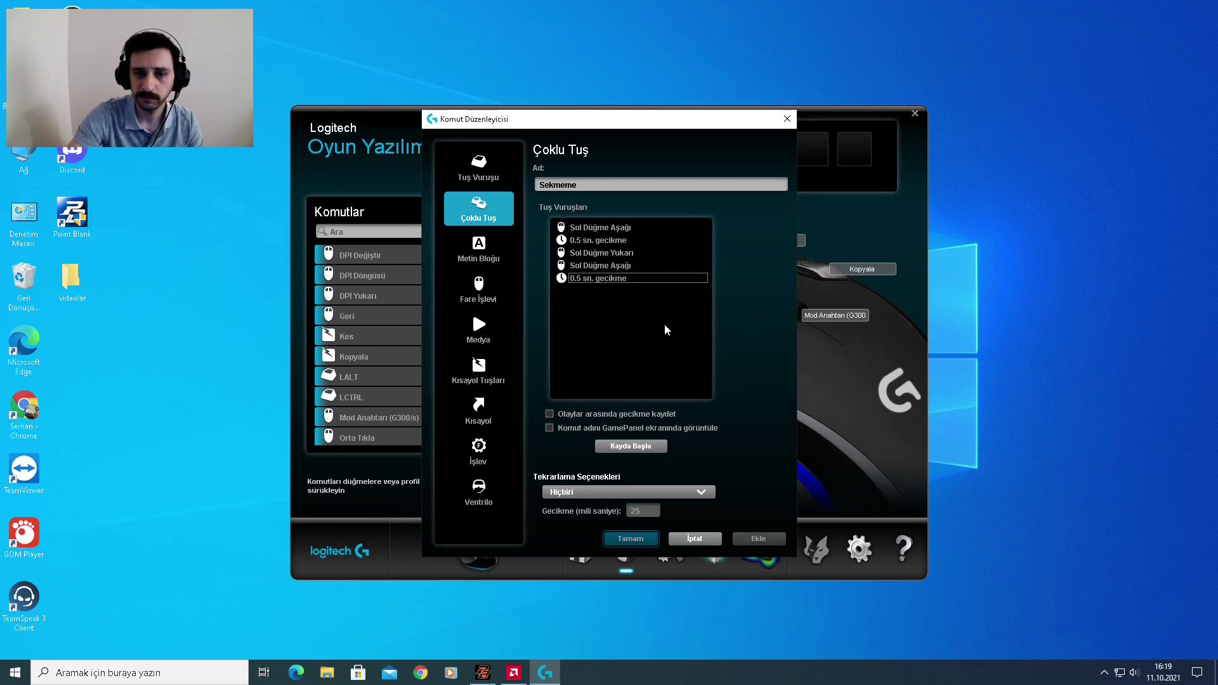
pyautogui.rightClick(631, 311)
pyautogui.moveTo(746, 355)
pyautogui.moveTo(793, 354)
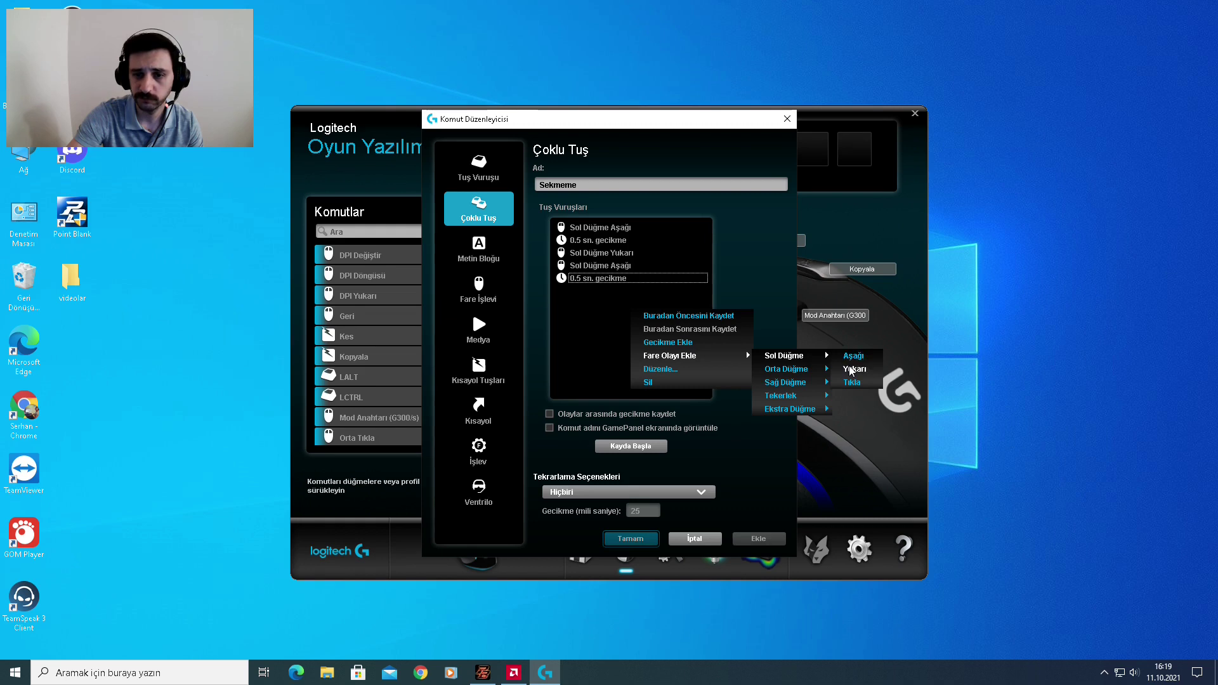
pyautogui.click(850, 366)
# Set both delays in the keystroke list to 23 milliseconds
pyautogui.doubleClick(595, 240)
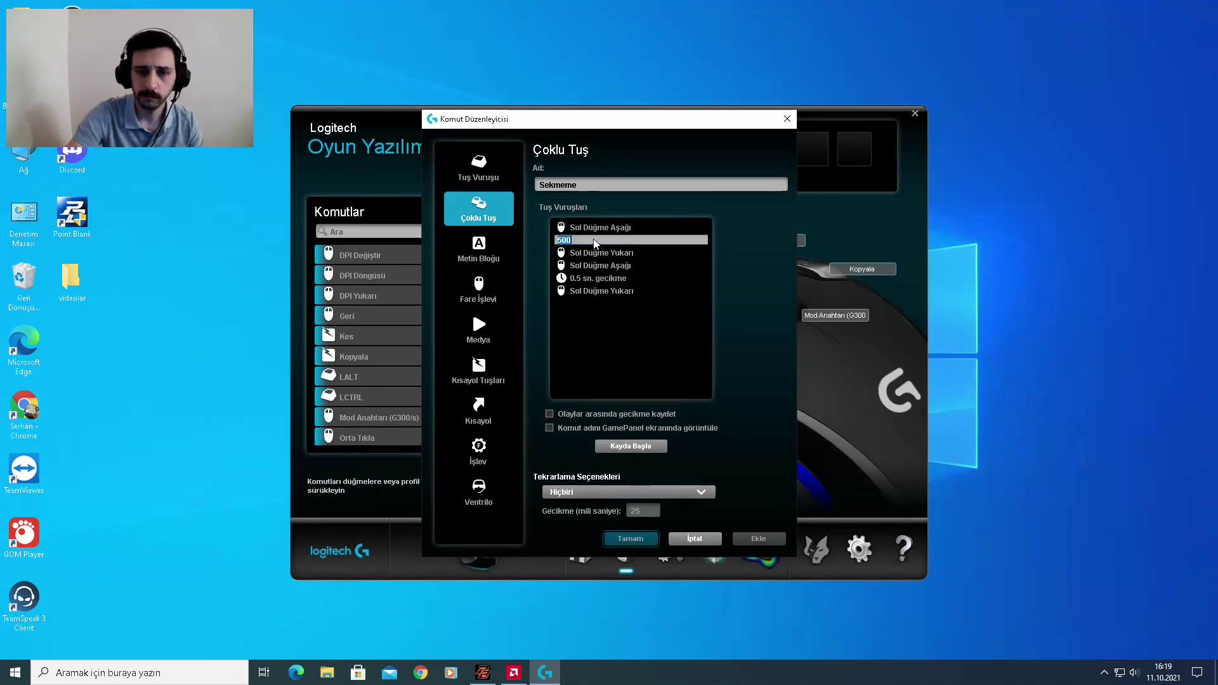
pyautogui.write('23')
pyautogui.press('Return')
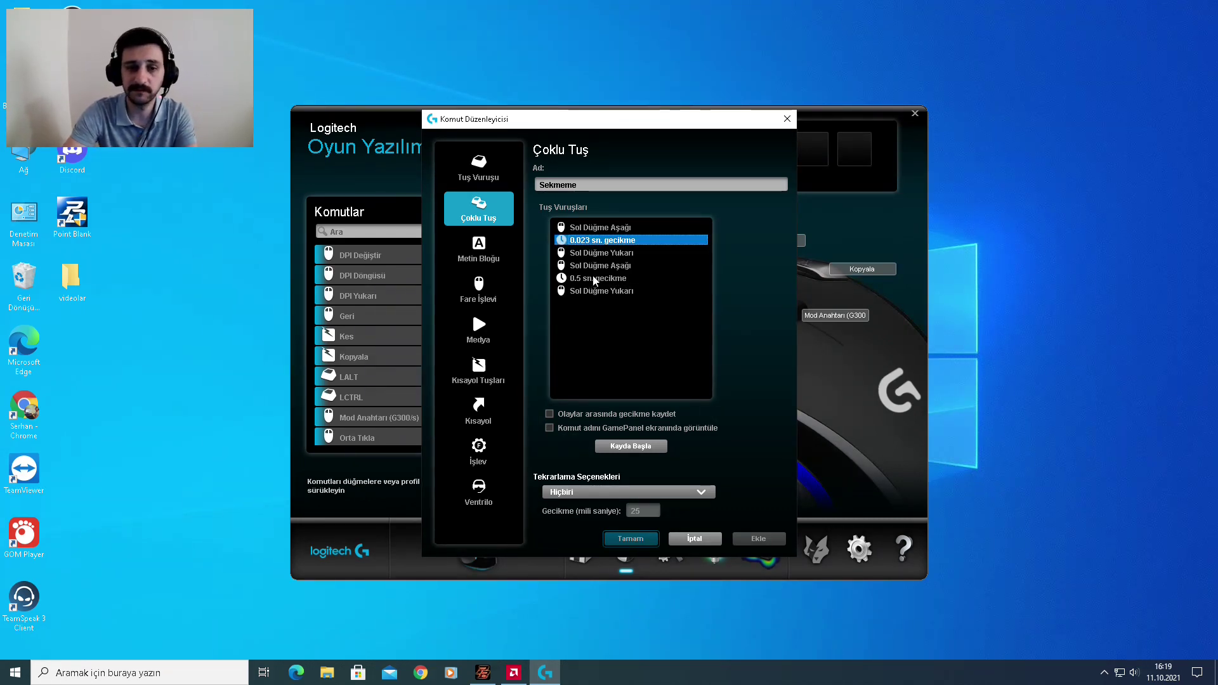
pyautogui.doubleClick(594, 278)
pyautogui.write('23')
pyautogui.press('Return')
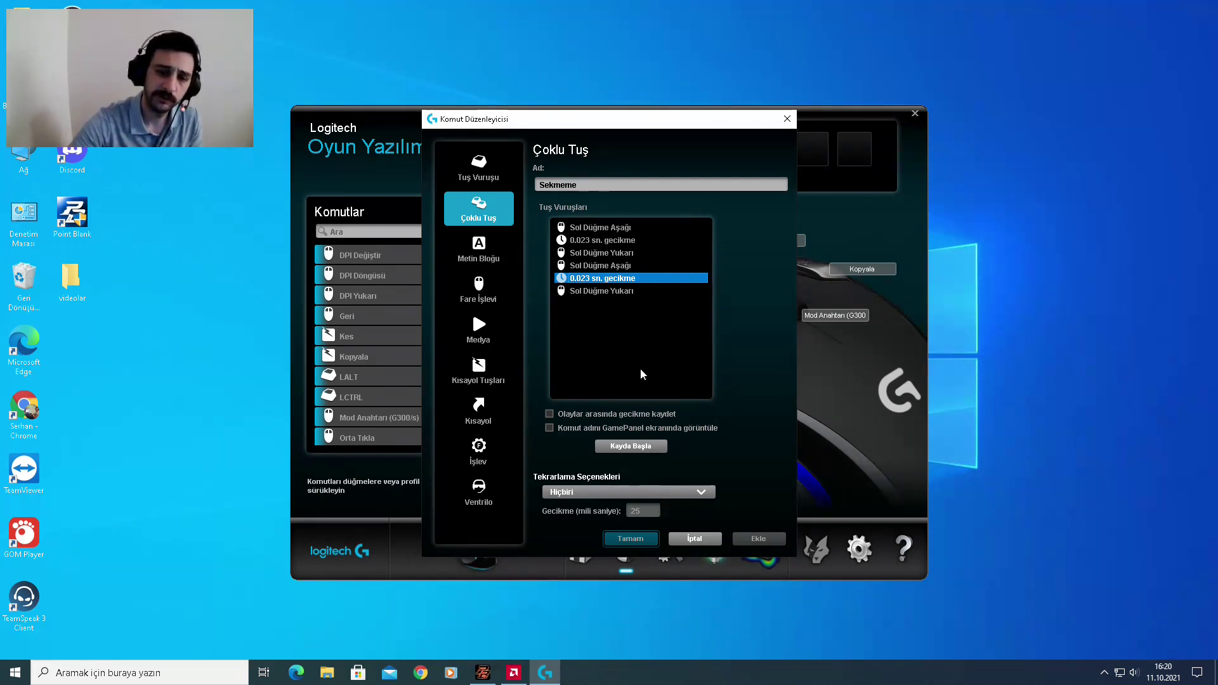
# Set the macro to repeat with Basılı İken and a repeat delay of 15 milliseconds
pyautogui.click(701, 492)
pyautogui.click(689, 507)
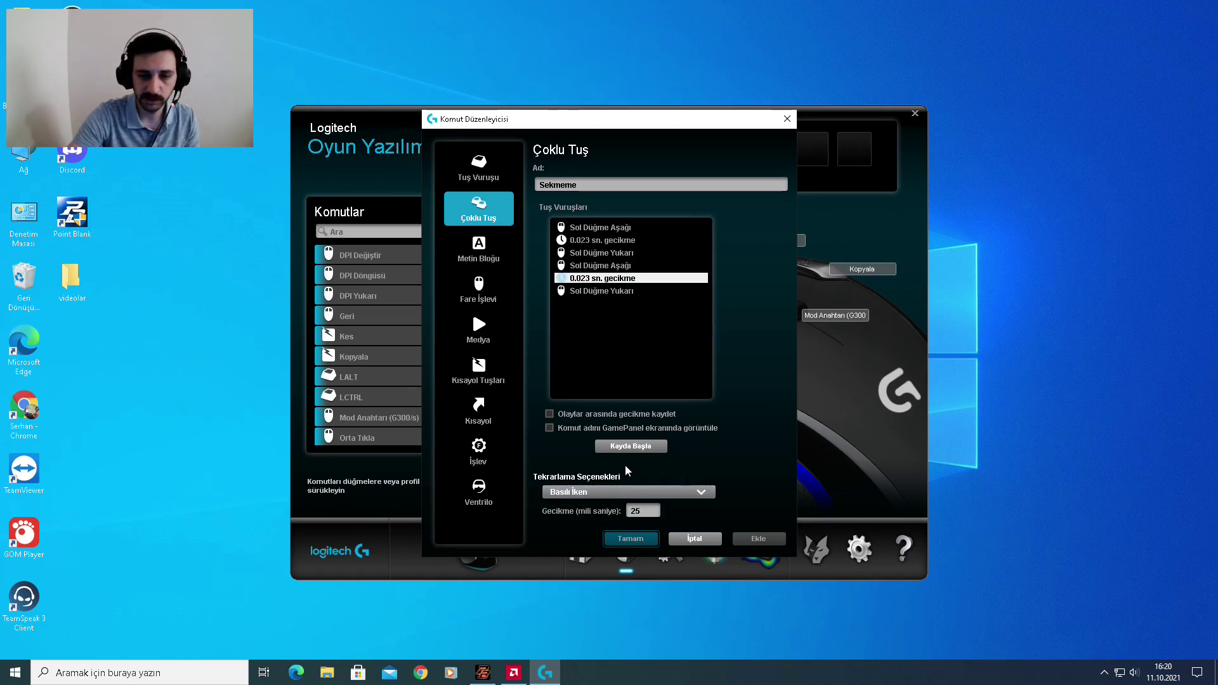
pyautogui.doubleClick(635, 511)
pyautogui.write('15')
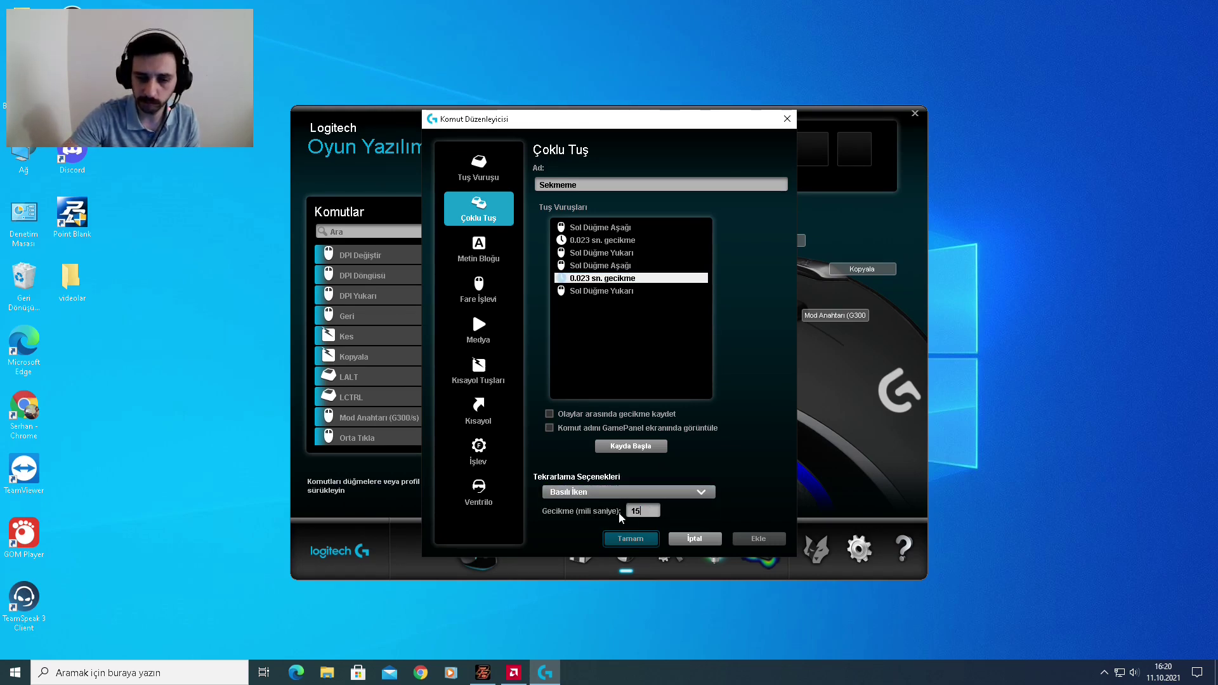
pyautogui.click(657, 354)
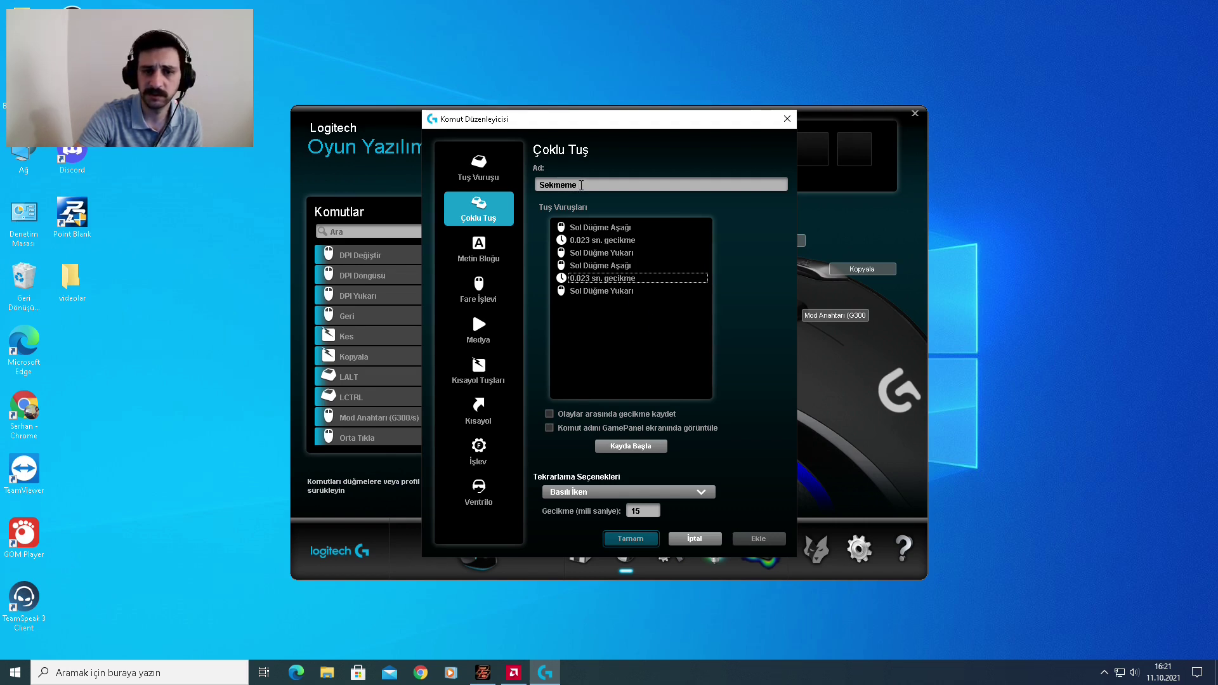
# Add the Sekmeme command to the command list and assign it to the main left button in place of Sol Tıkla
pyautogui.click(581, 185)
pyautogui.write('e')
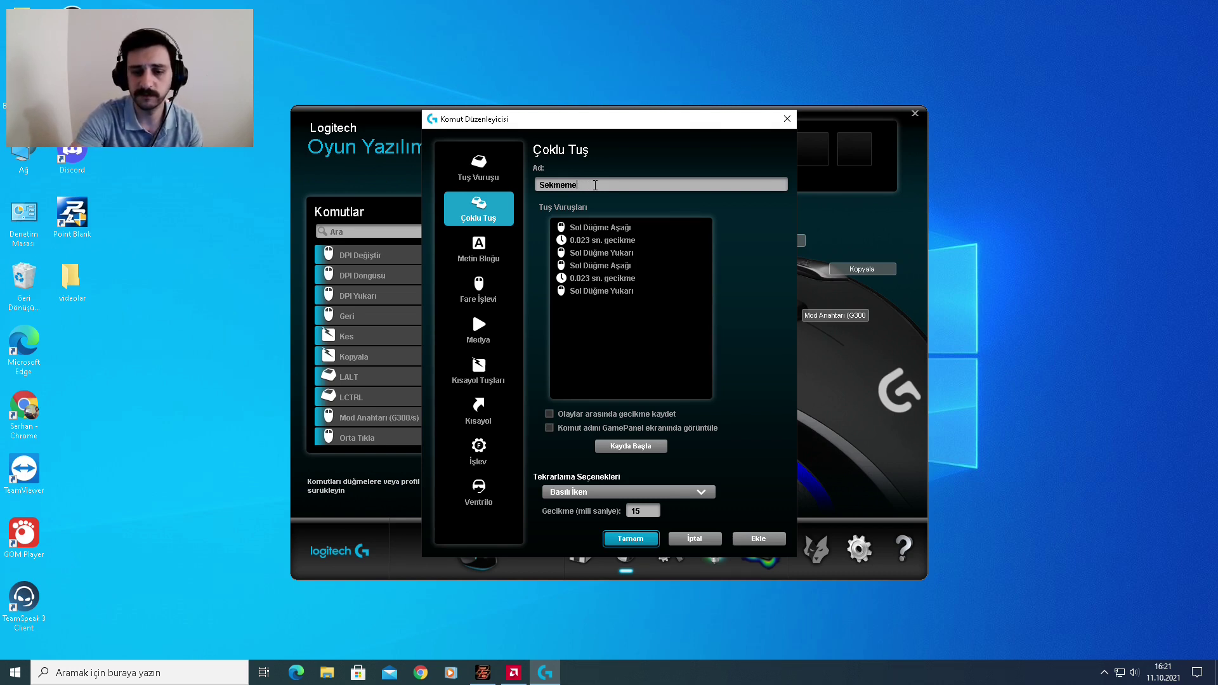
pyautogui.click(764, 541)
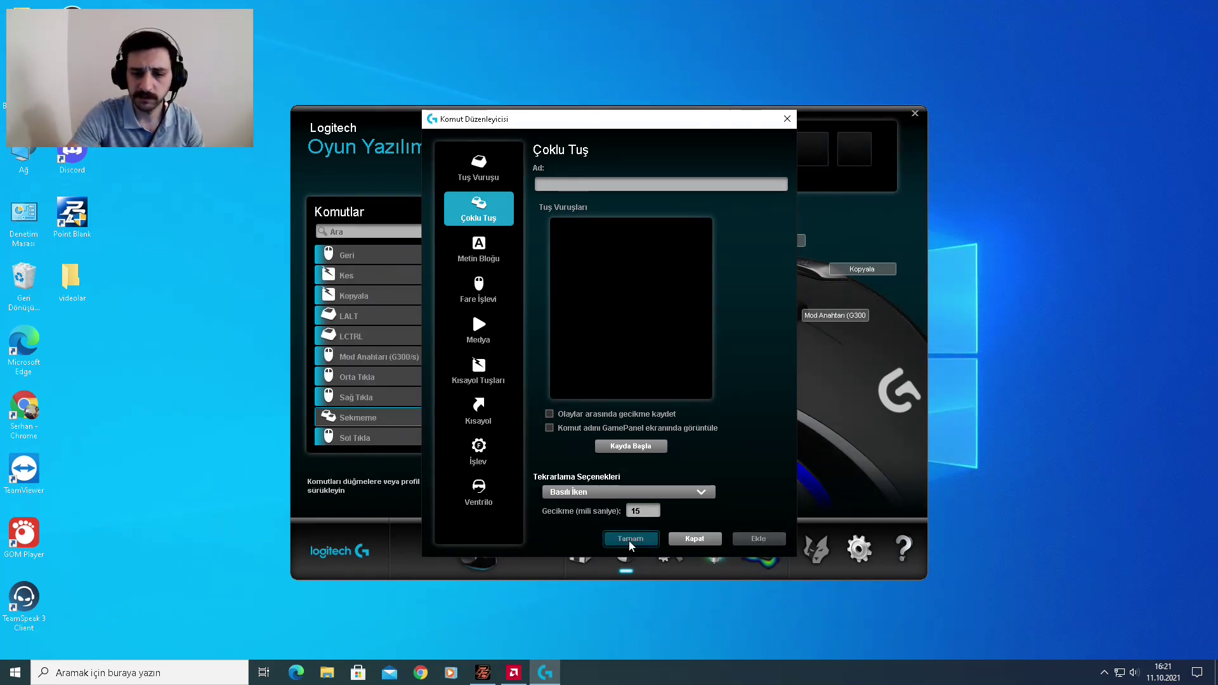
pyautogui.click(697, 541)
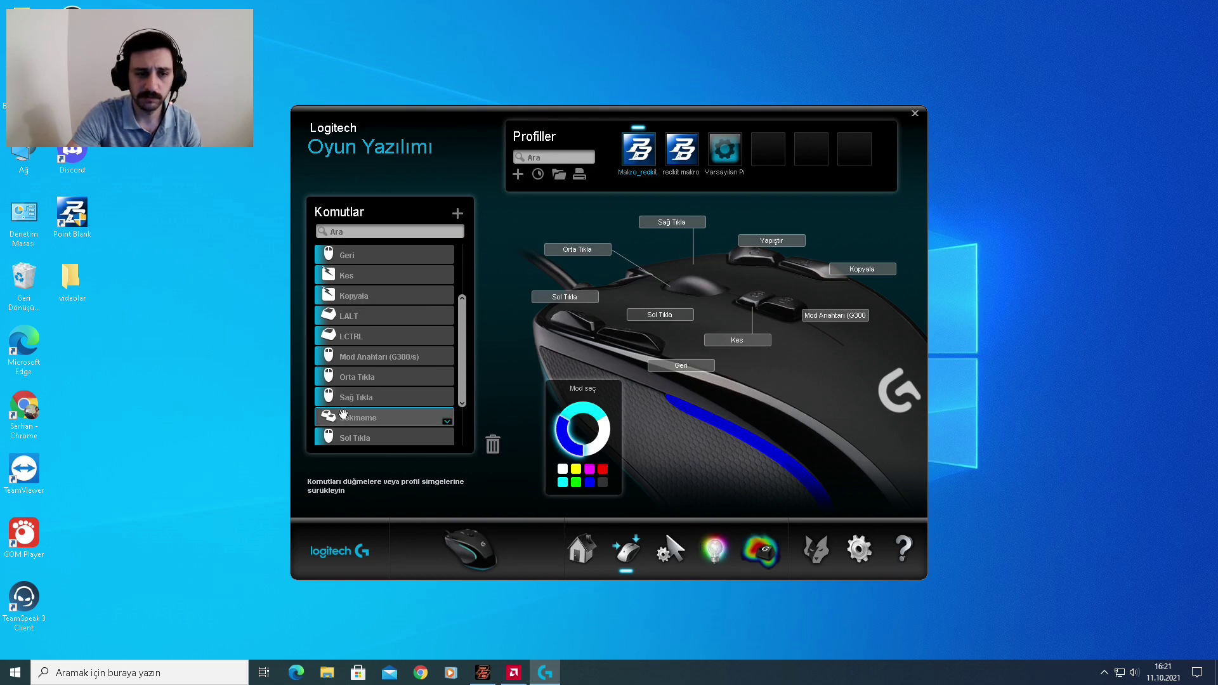
pyautogui.moveTo(343, 424); pyautogui.dragTo(663, 320)
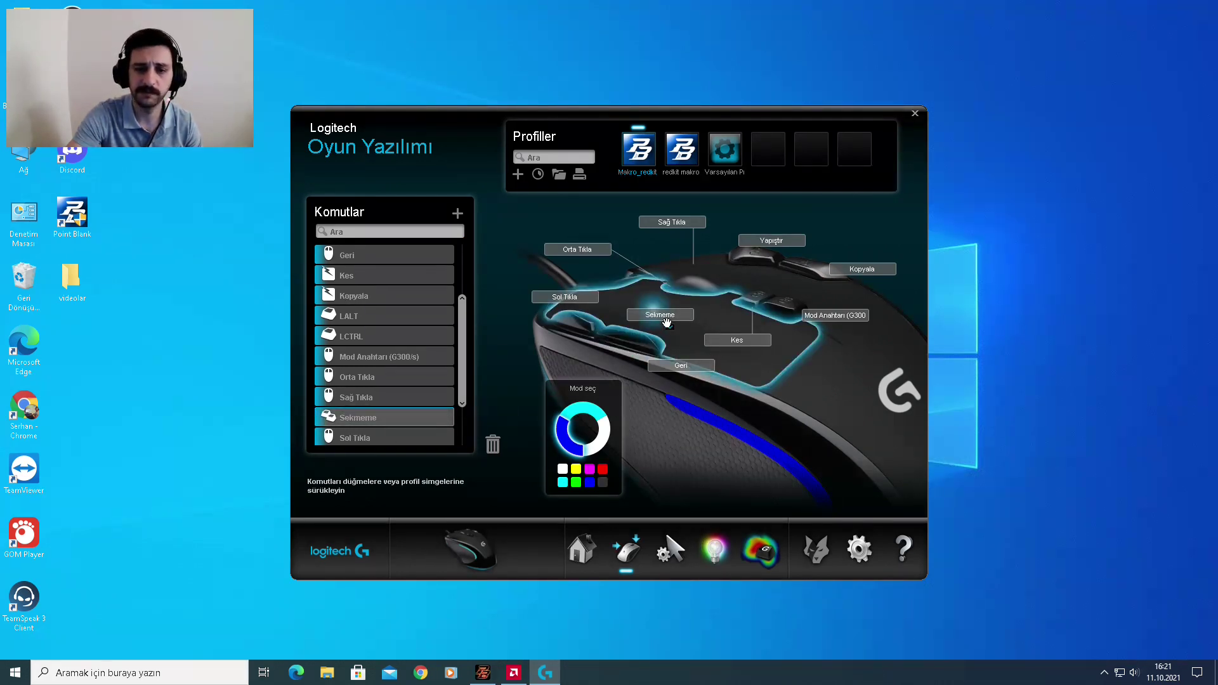
# Review the keystrokes and repeat settings of the Sekmeme command on the left button, and leave without changes
pyautogui.rightClick(663, 315)
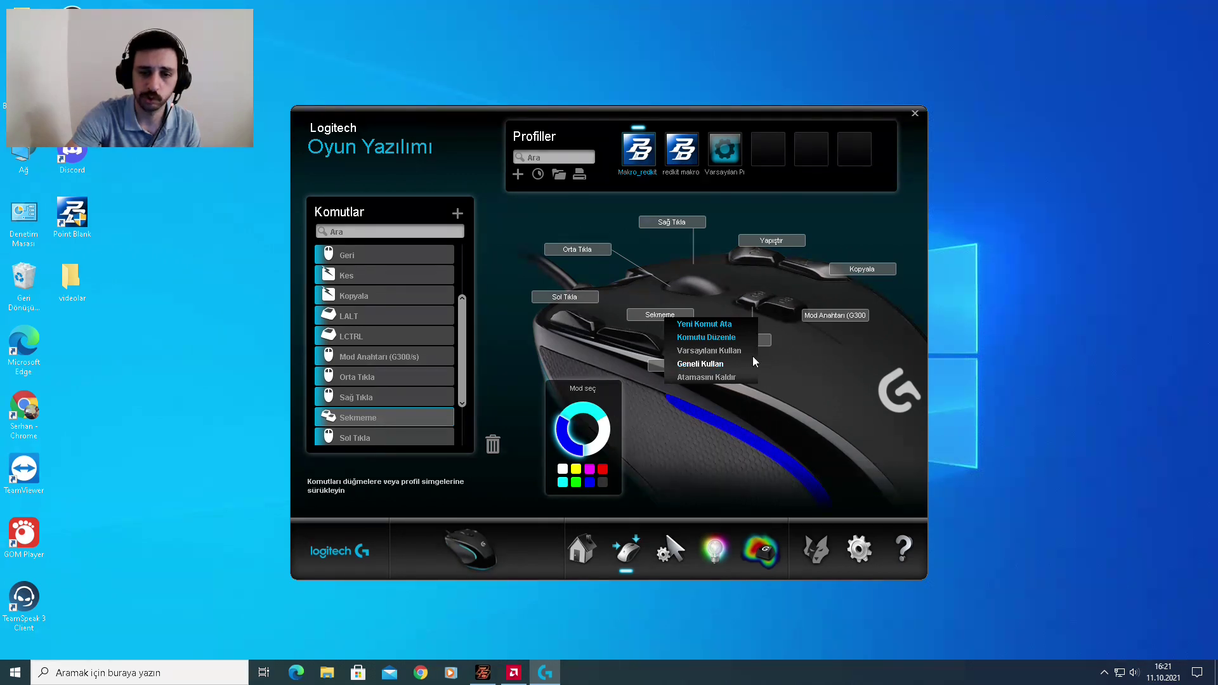
pyautogui.click(722, 339)
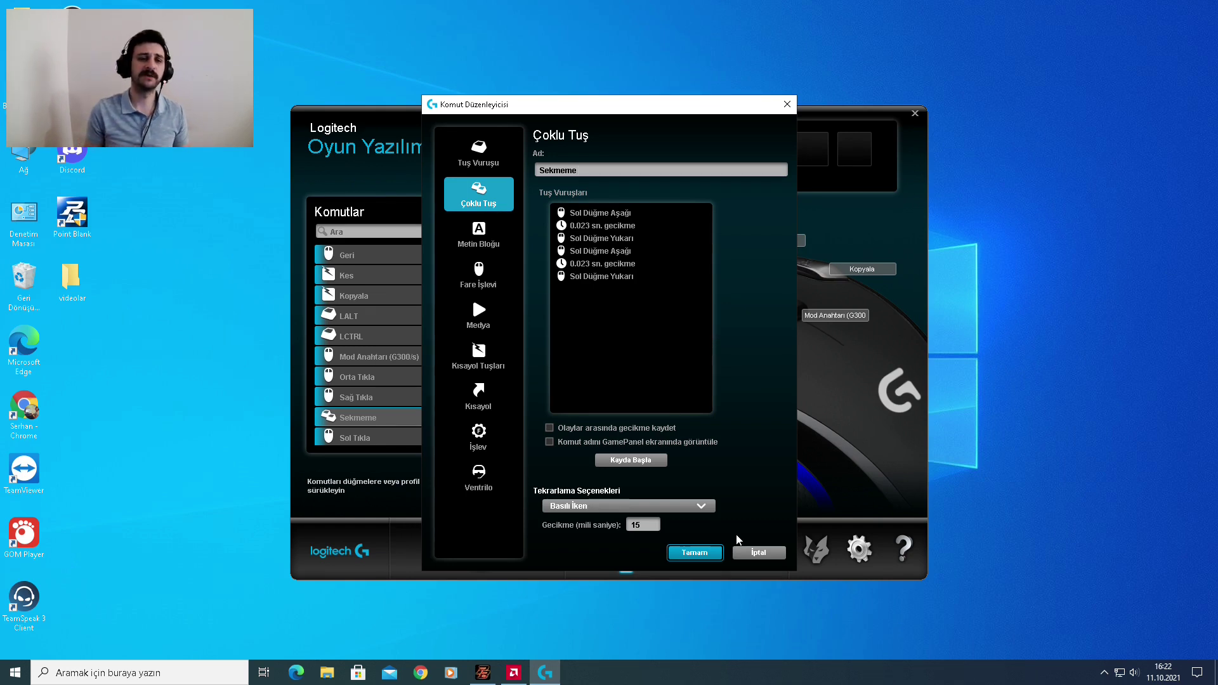
pyautogui.click(757, 552)
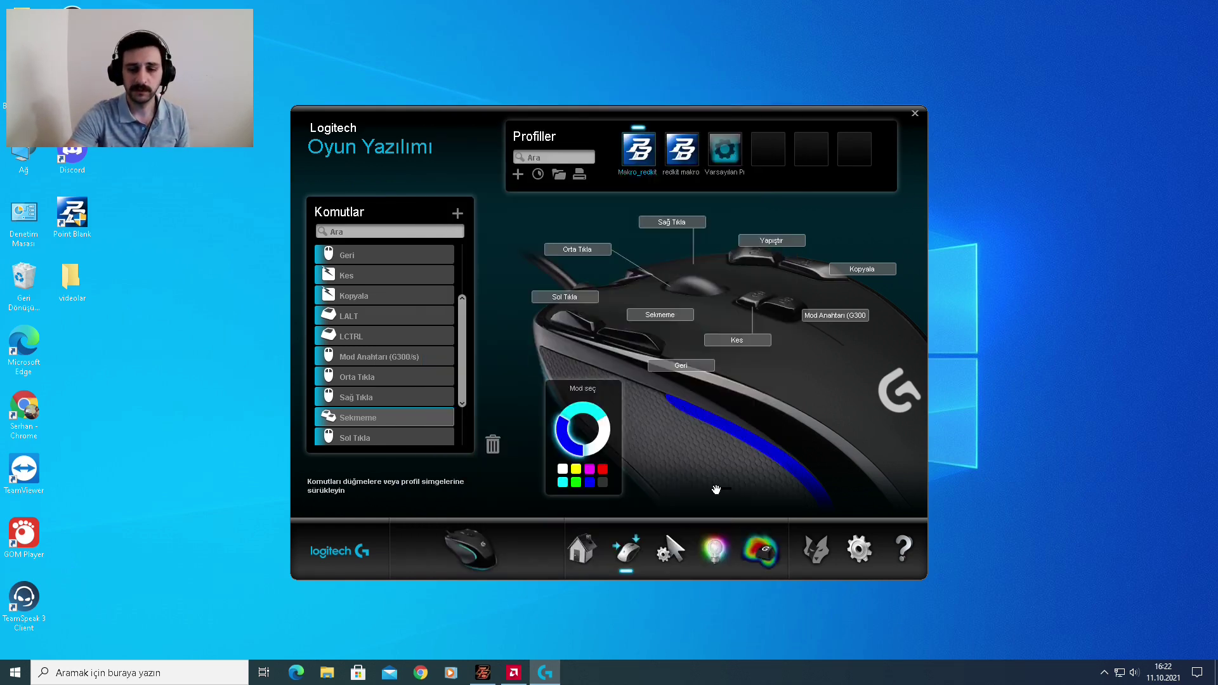
# Check the cyan mode's button assignments, return to the blue mode and recheck the Sekmeme command's settings
pyautogui.click(589, 415)
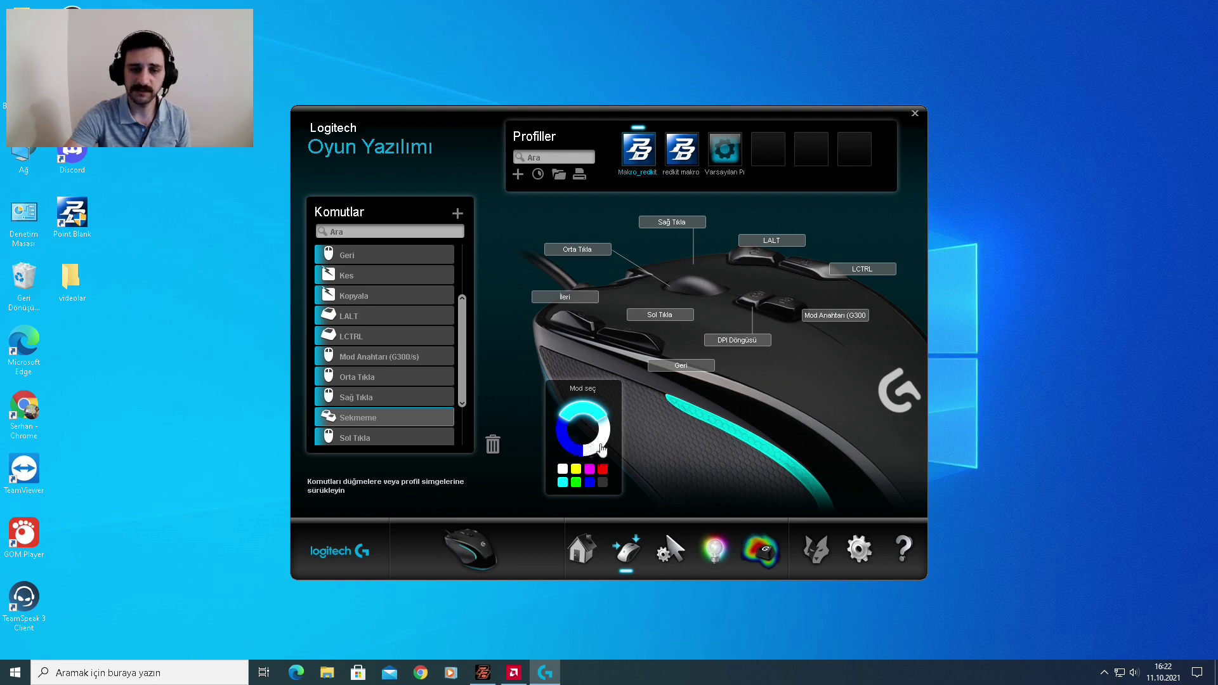
pyautogui.click(573, 450)
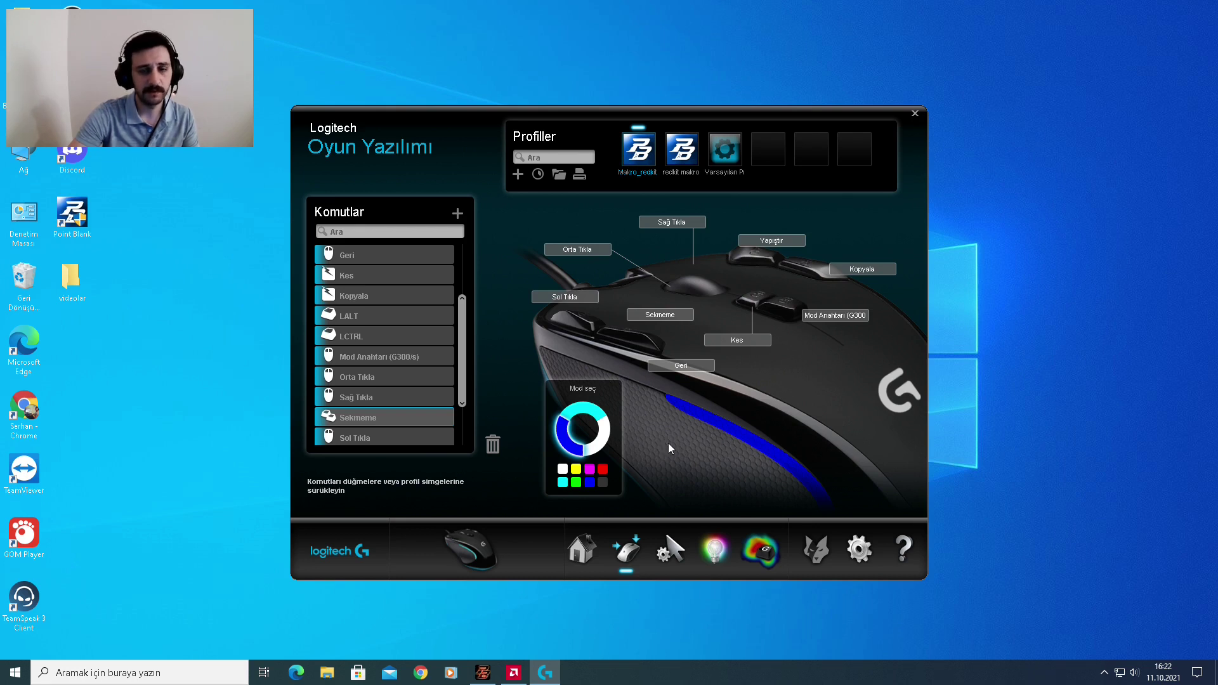
pyautogui.rightClick(653, 318)
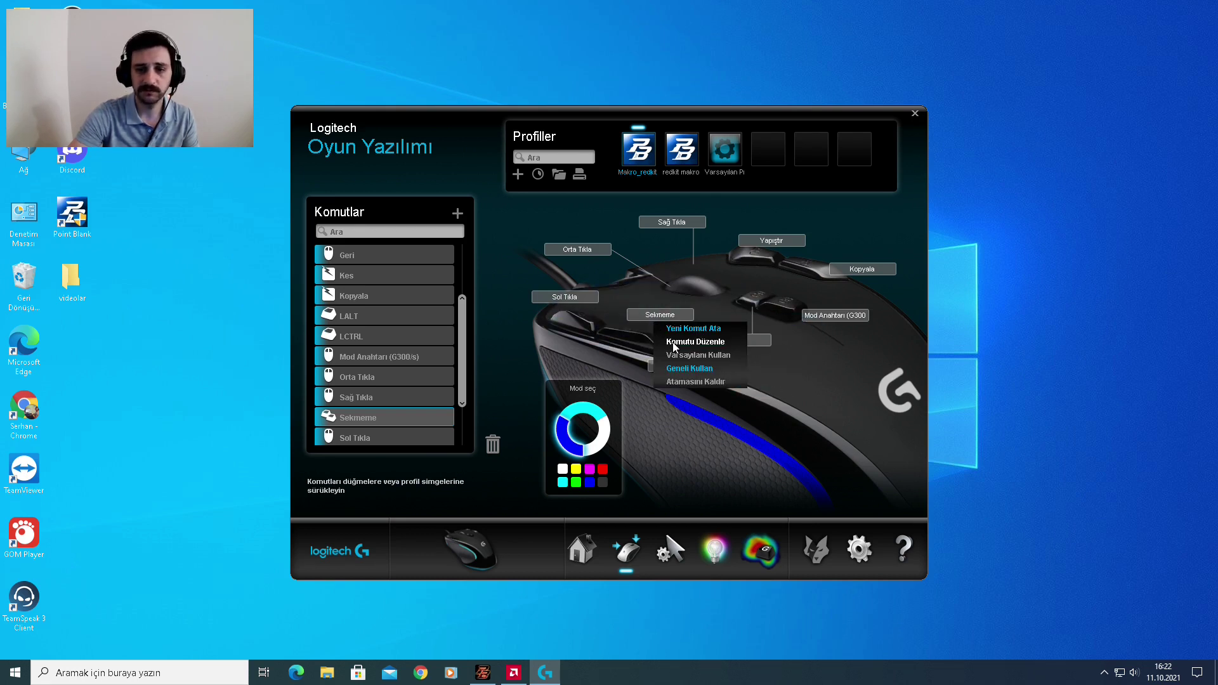
pyautogui.click(674, 344)
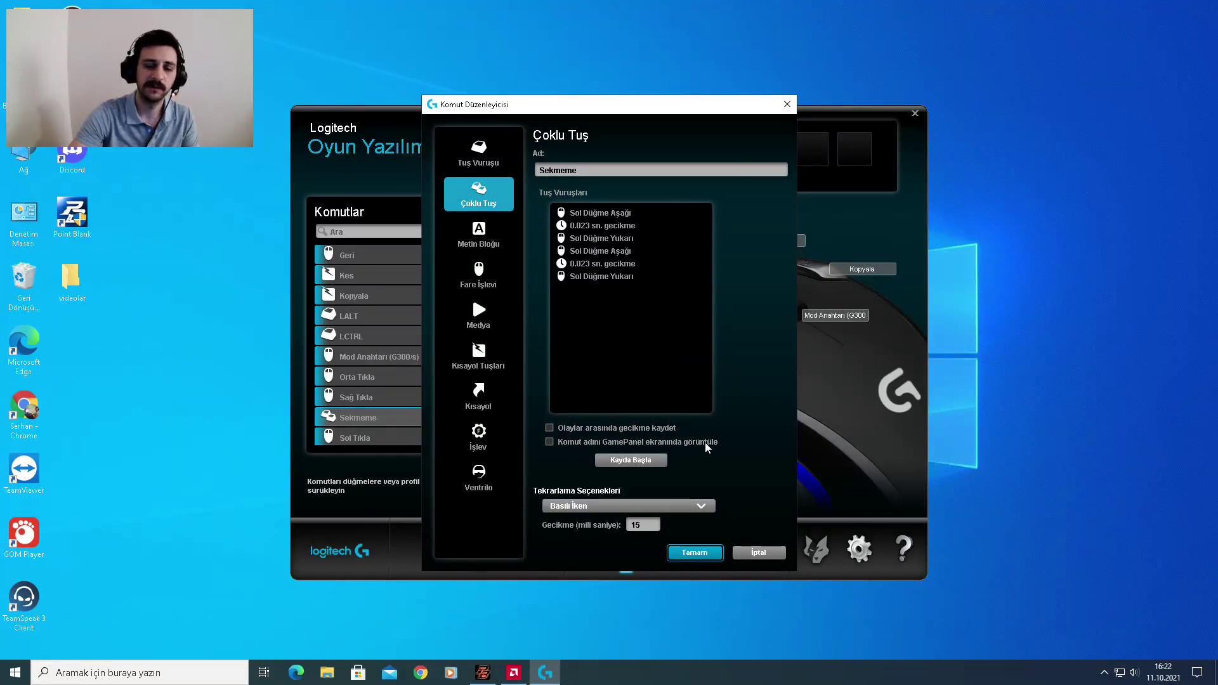
pyautogui.click(694, 553)
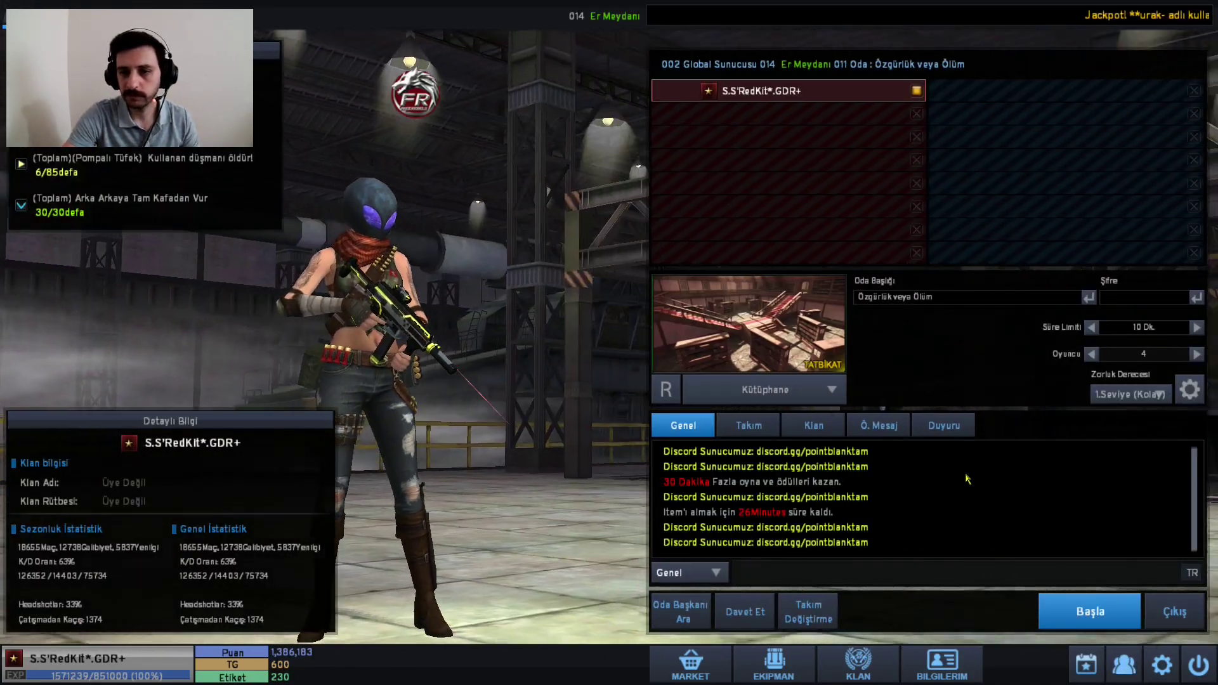
# In Point Blank, start the match in the Özgürlük veya Ölüm room on the Kütüphane map
pyautogui.click(1099, 618)
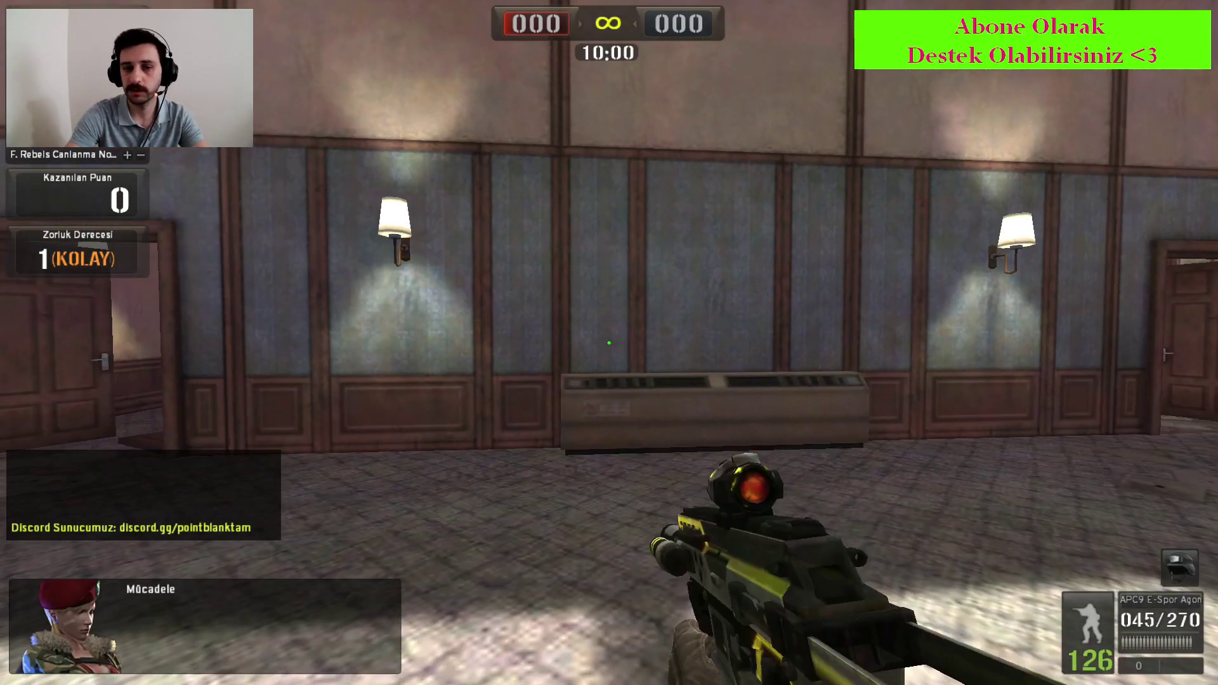
# Fire the APC9 from the hip with the macro at the wall above the radiator, reload, and inspect the bullet holes up close
pyautogui.press('w')
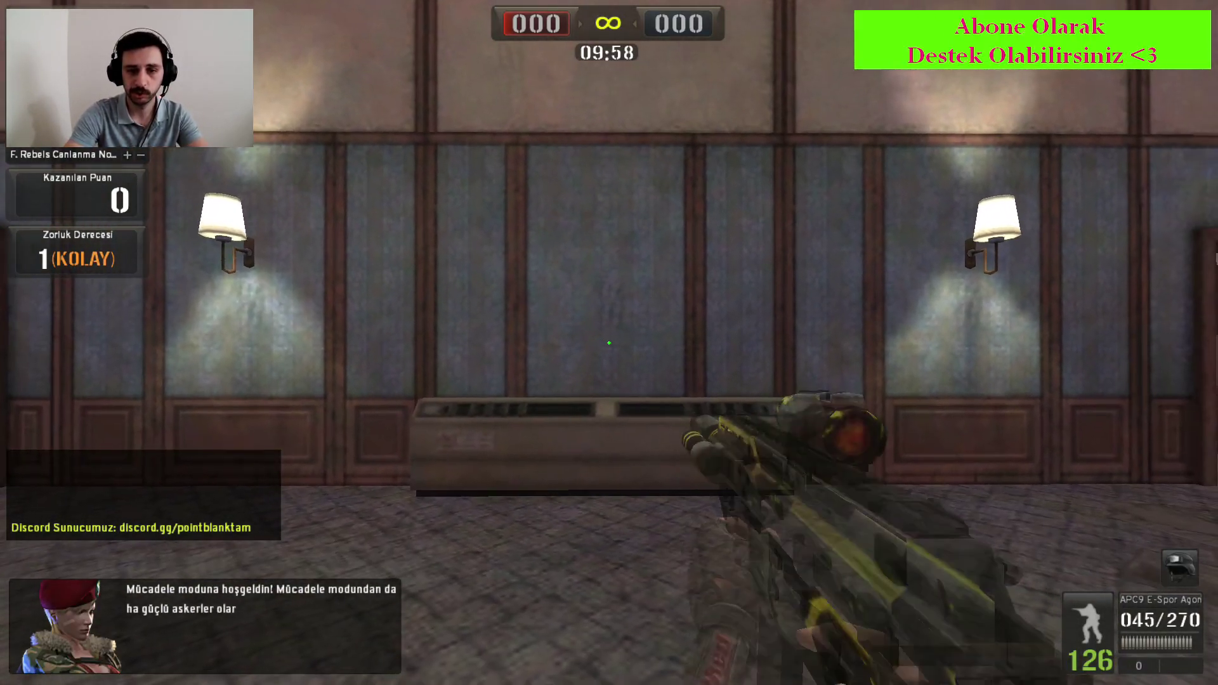
pyautogui.click(609, 342)
pyautogui.moveTo(609, 343); pyautogui.dragTo(609, 343)
pyautogui.press('r')
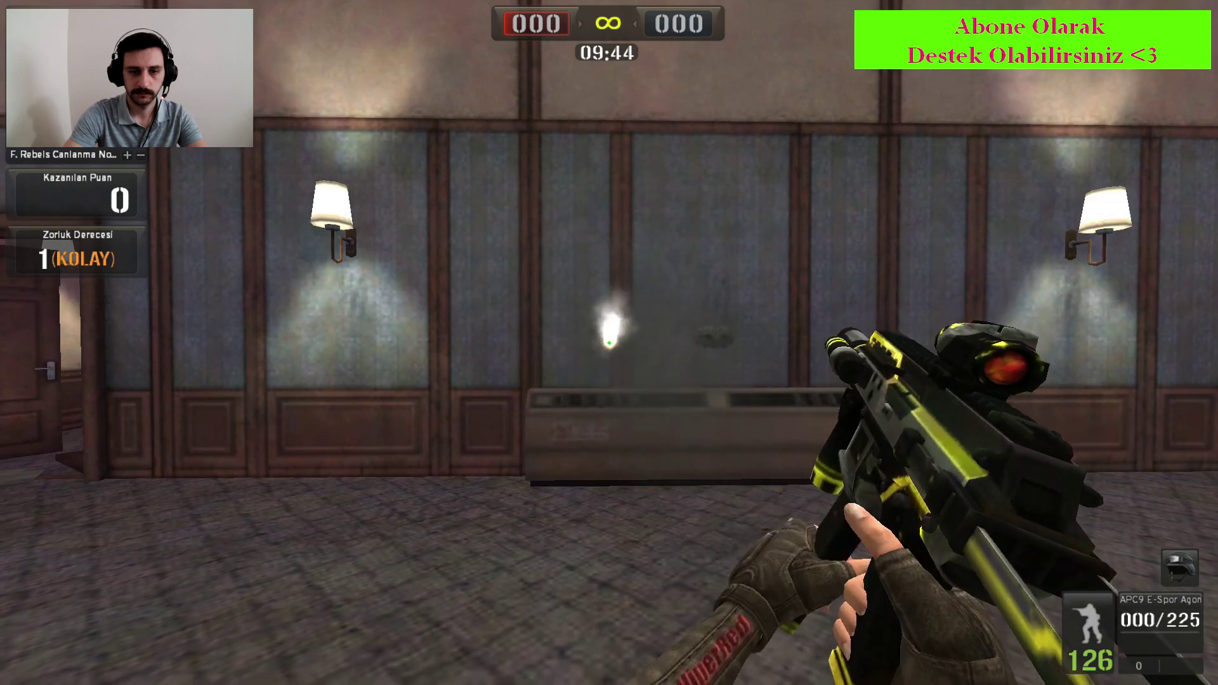
pyautogui.press('r')
pyautogui.press('w')
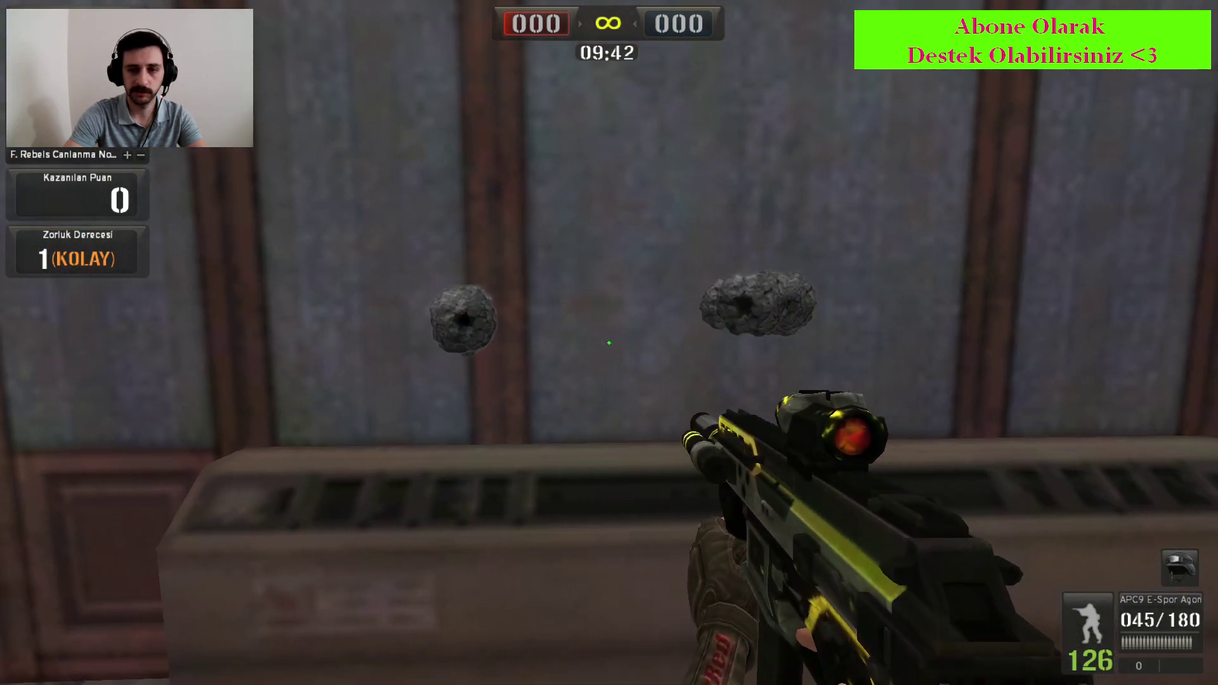
pyautogui.press('s')
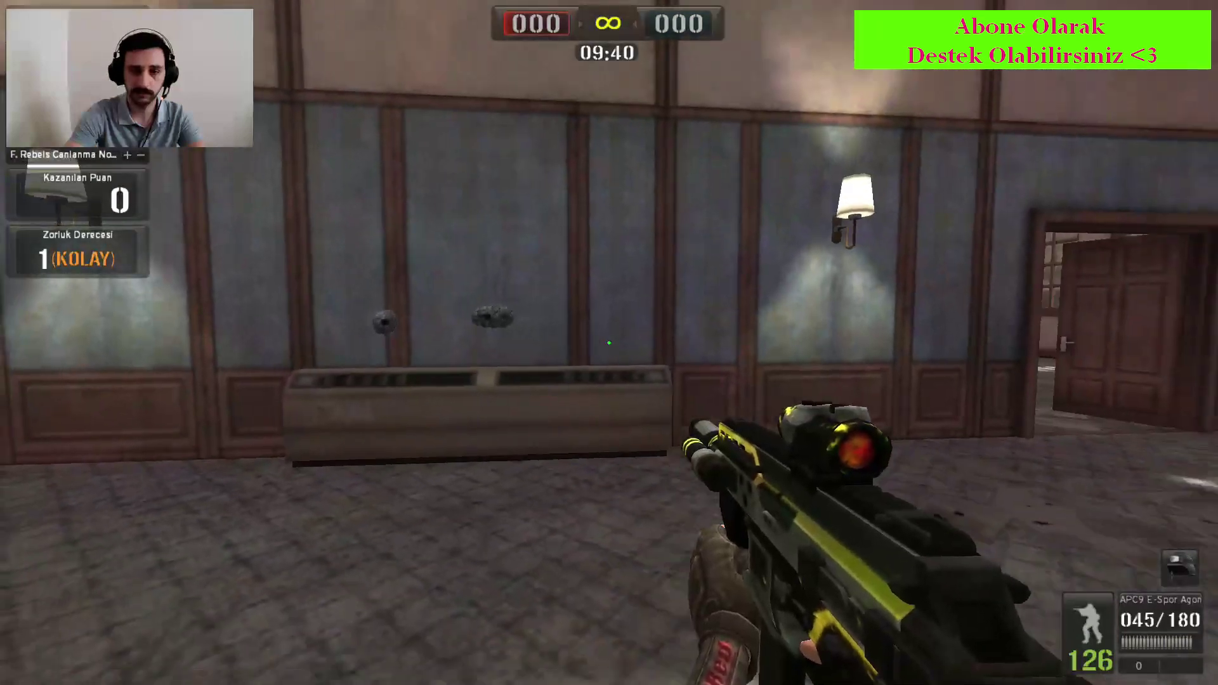
# Empty an APC9 magazine through the scope at the wall beside the radiator and examine the spread
pyautogui.rightClick(609, 342)
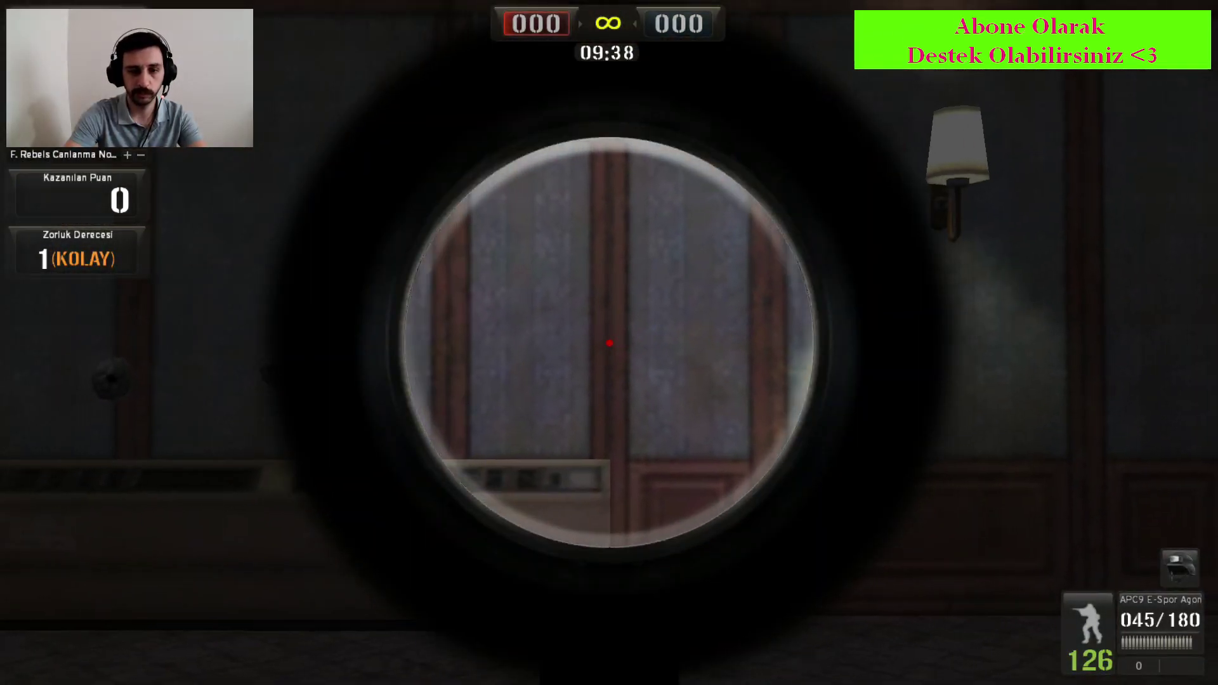
pyautogui.click(609, 343)
pyautogui.moveTo(609, 342); pyautogui.dragTo(609, 343)
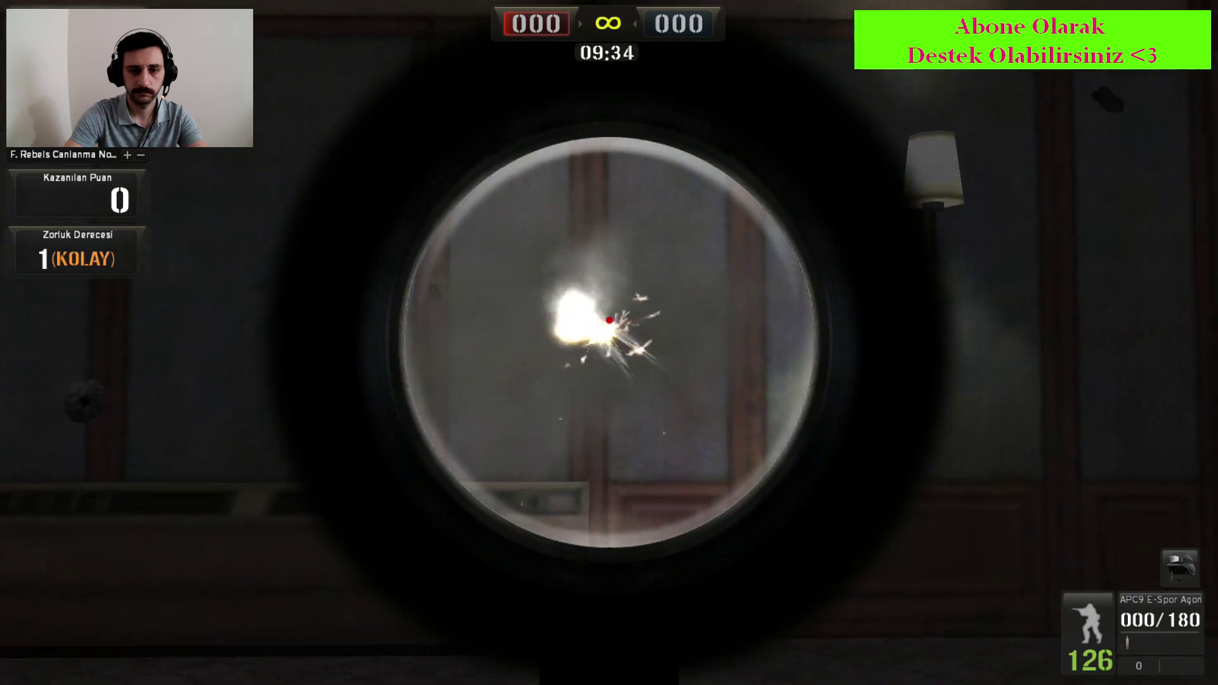
pyautogui.press('w')
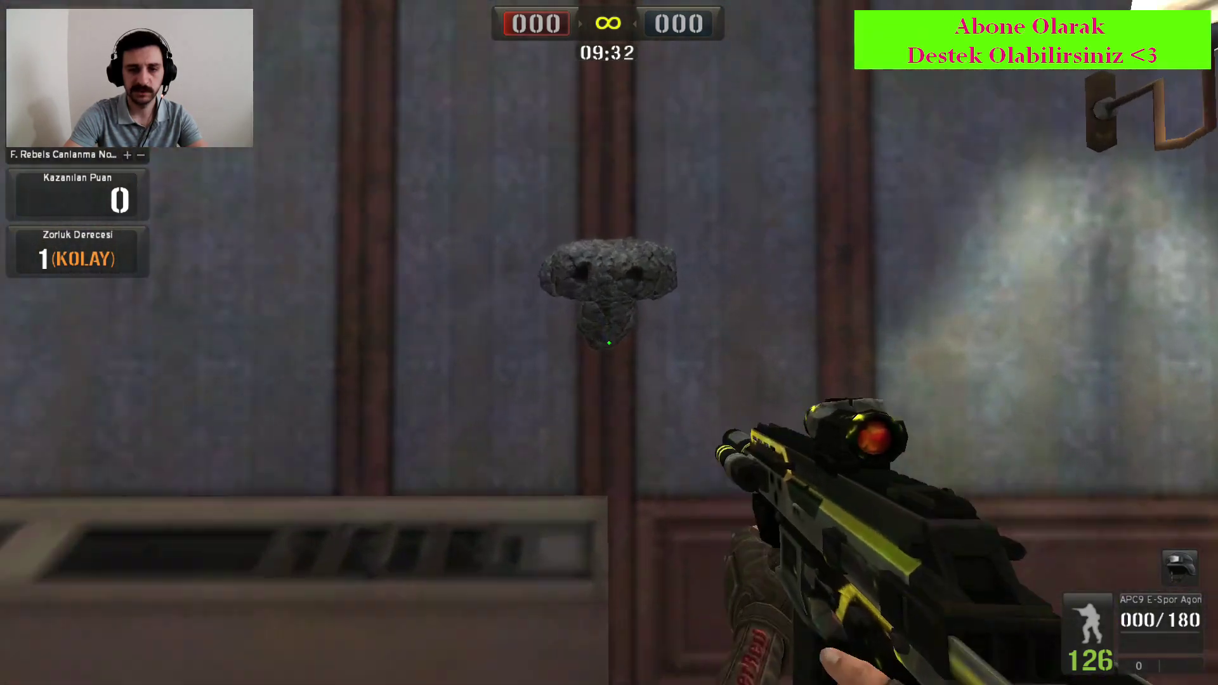
pyautogui.press('s')
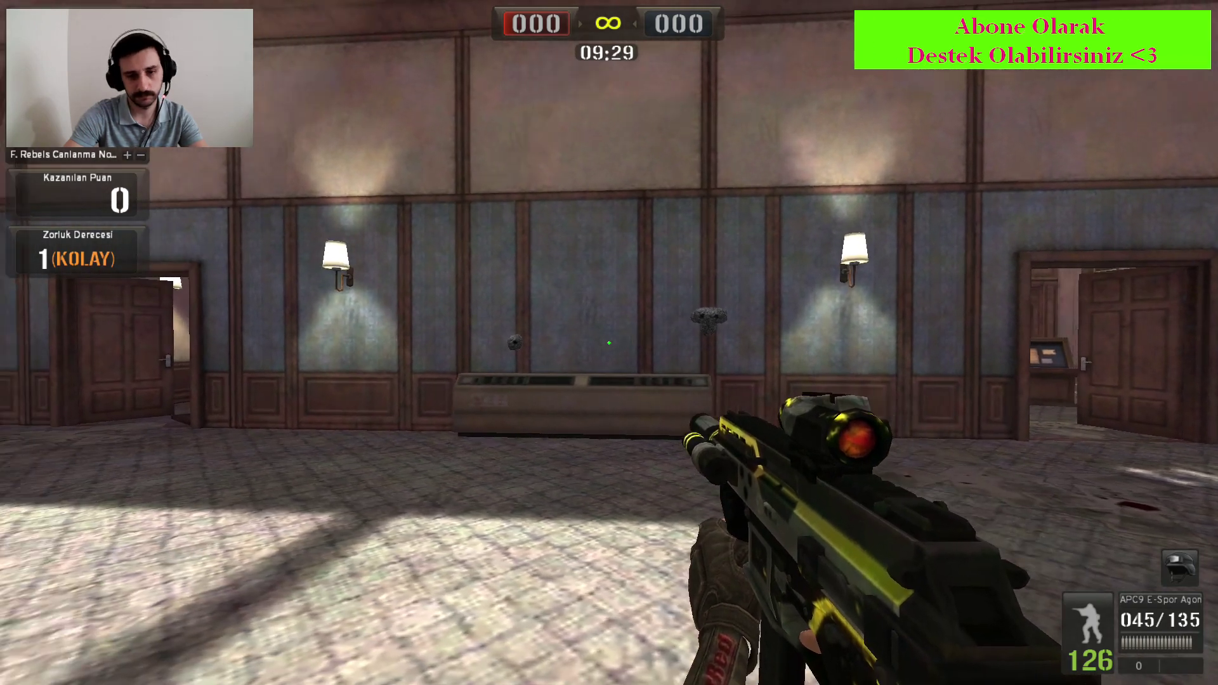
# From farther back, fire a scoped APC9 magazine at the wall panel above the radiator and reload
pyautogui.rightClick(609, 343)
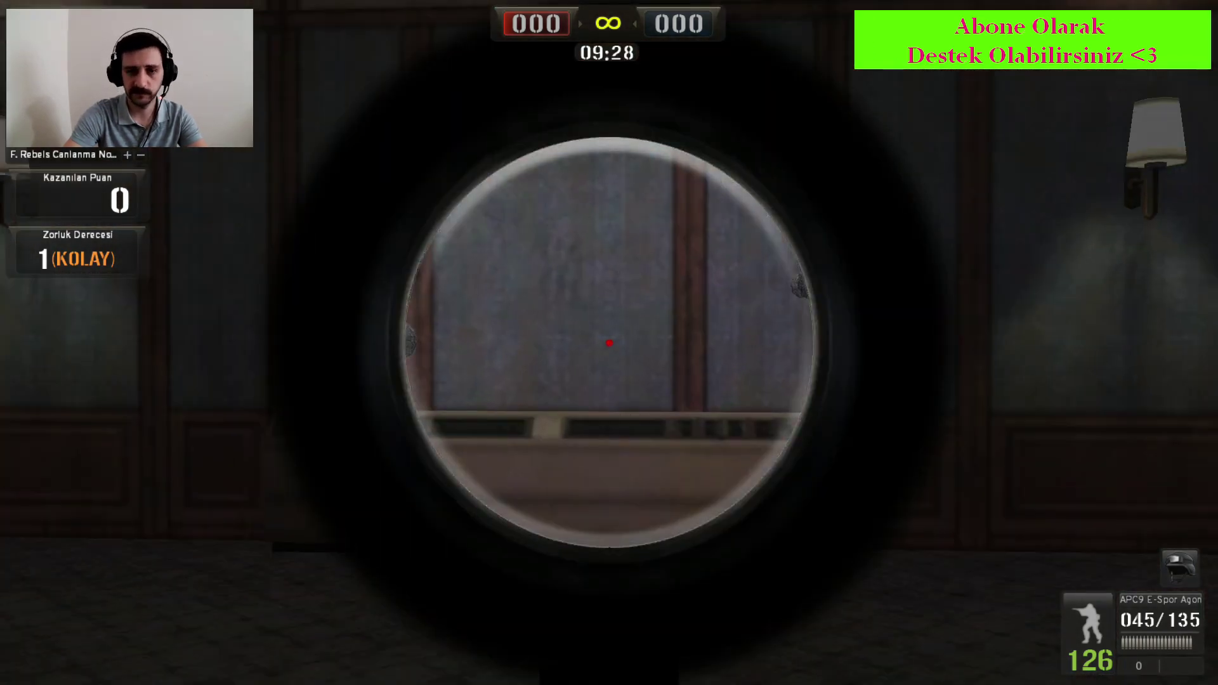
pyautogui.moveTo(609, 343); pyautogui.dragTo(609, 343)
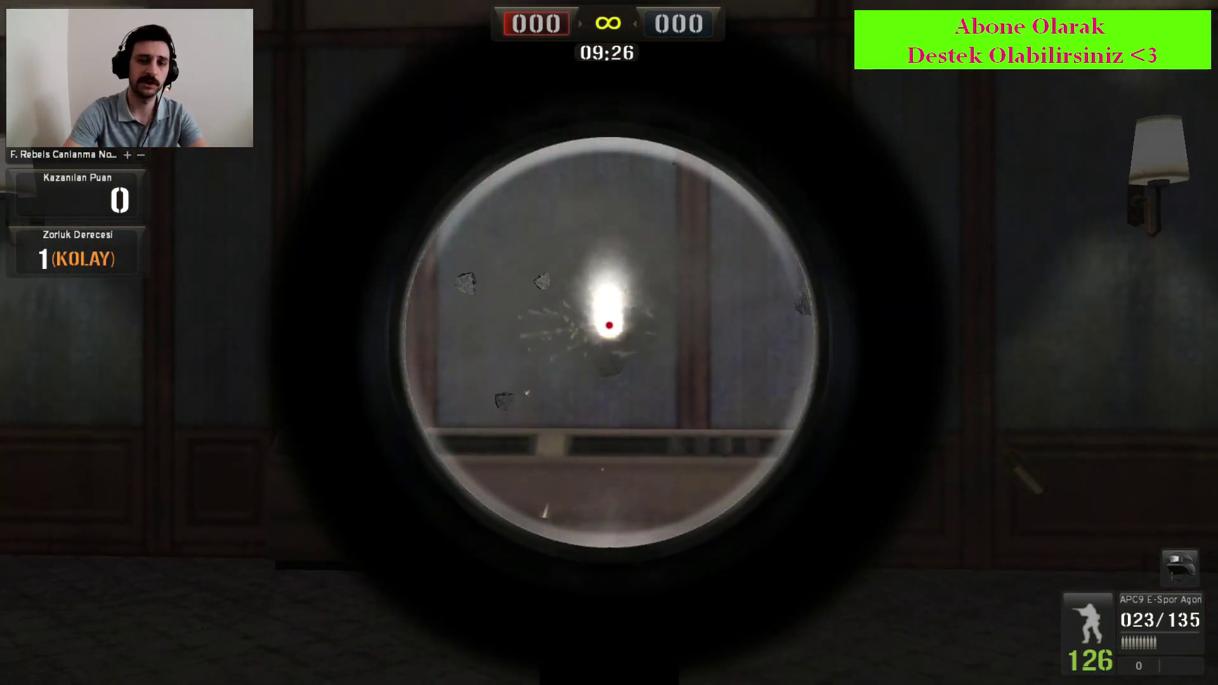
pyautogui.moveTo(609, 343); pyautogui.dragTo(609, 343)
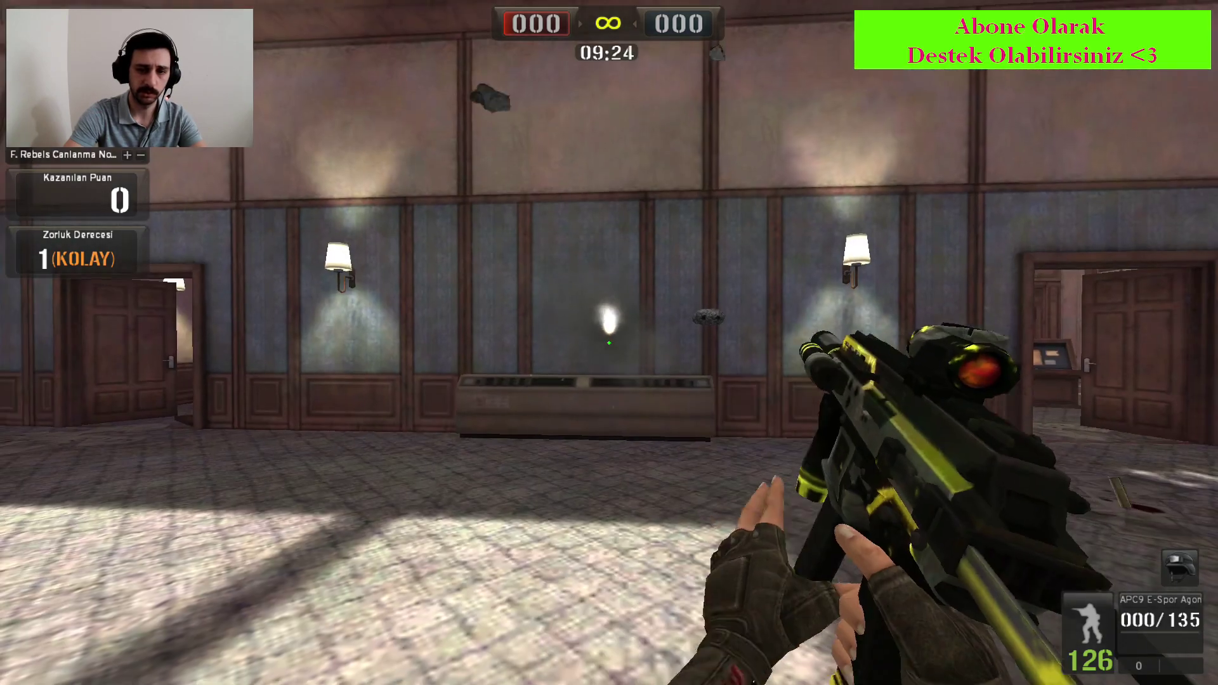
pyautogui.press('s')
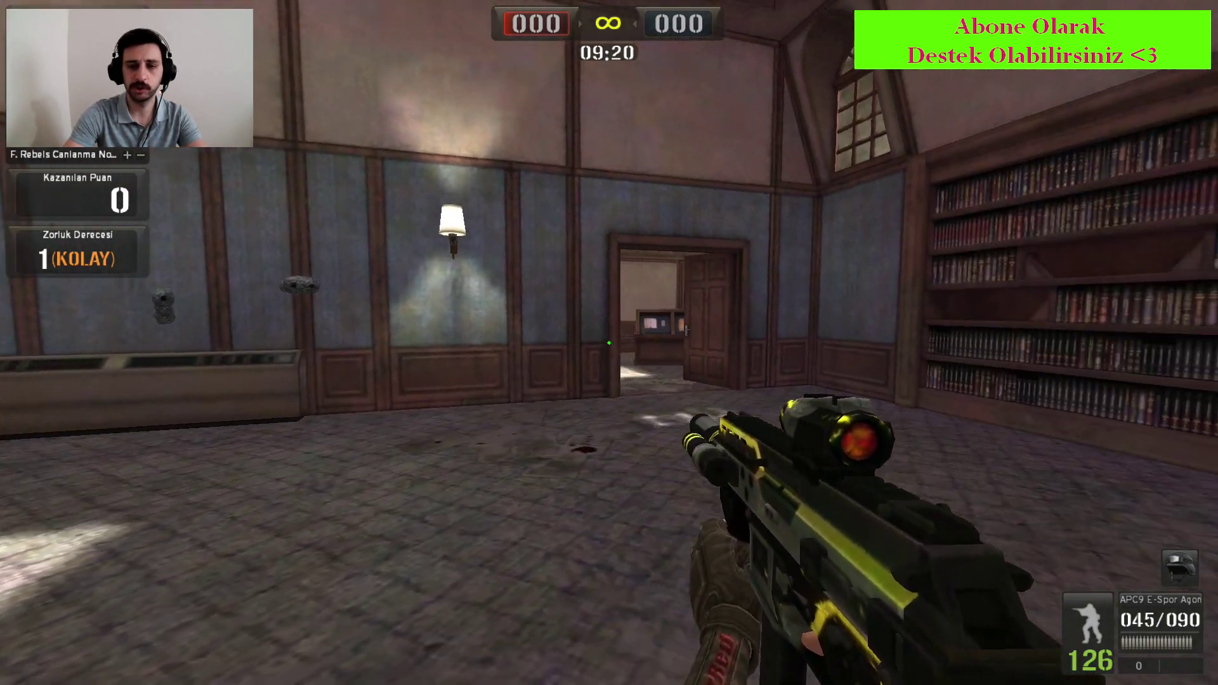
# Fire a scoped APC9 magazine through the open doorway at the display case in the next room
pyautogui.rightClick(609, 342)
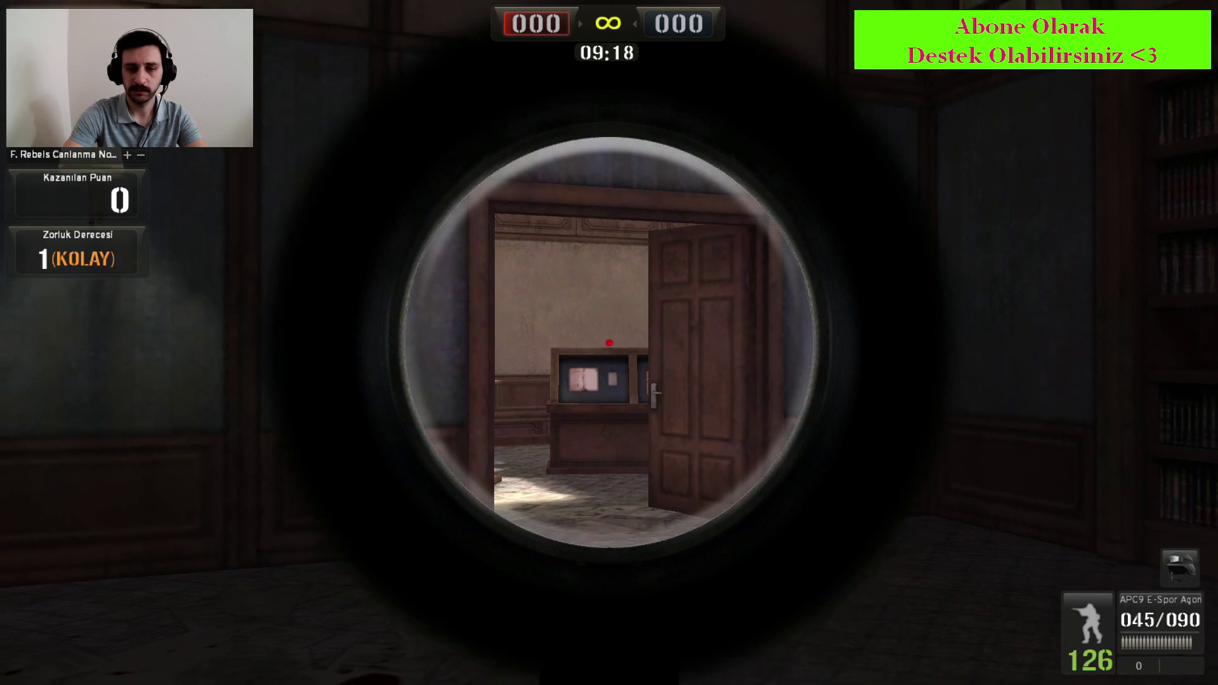
pyautogui.moveTo(609, 342); pyautogui.dragTo(609, 342)
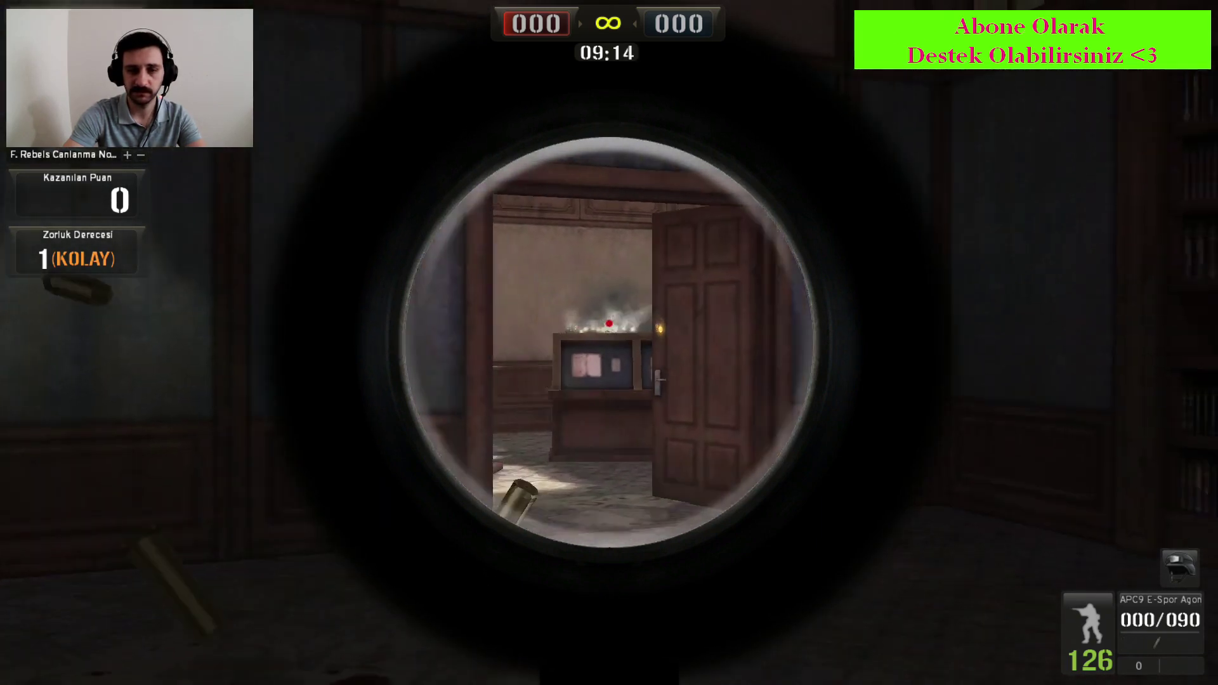
pyautogui.rightClick(609, 343)
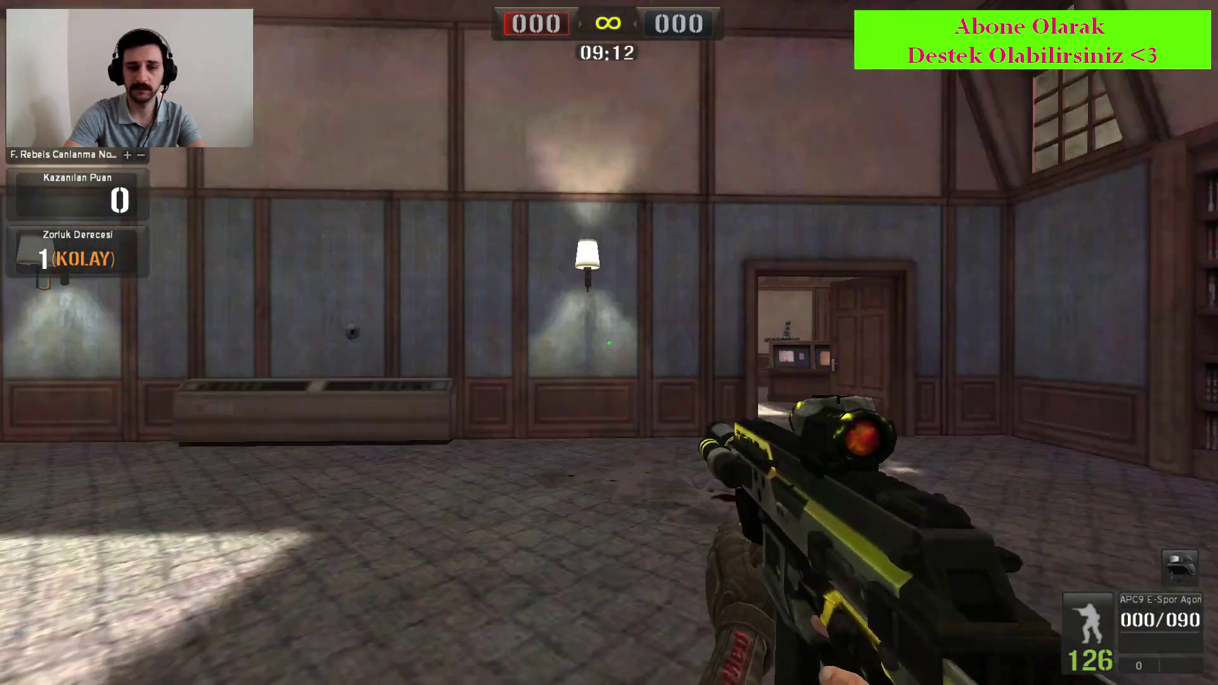
# Enter the display-case room, shoot the enemy there with the unscoped APC9, and go back to the radiator wall
pyautogui.rightClick(609, 342)
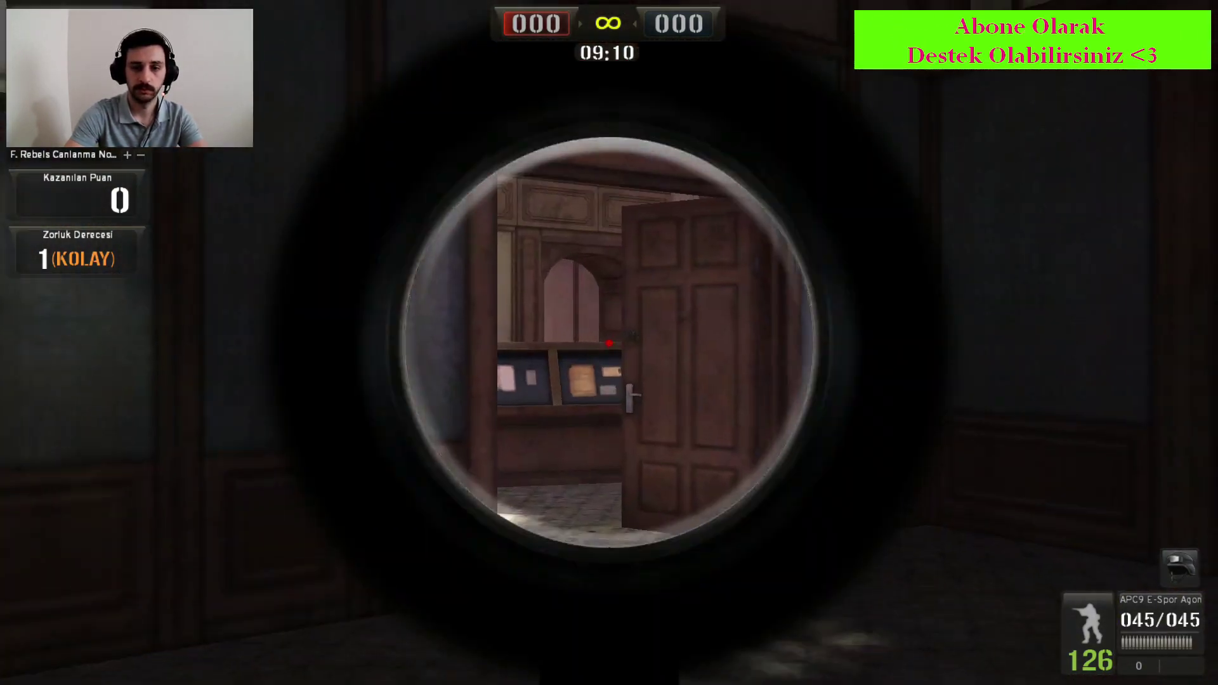
pyautogui.rightClick(609, 342)
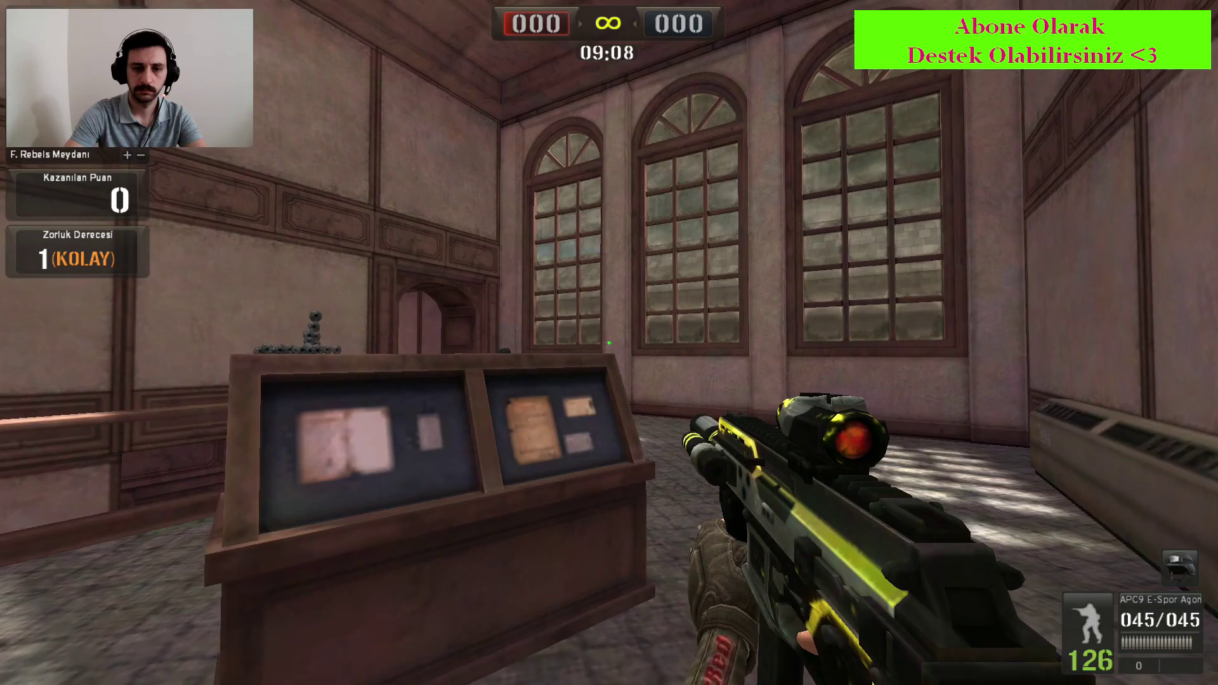
pyautogui.moveTo(609, 343); pyautogui.dragTo(609, 343)
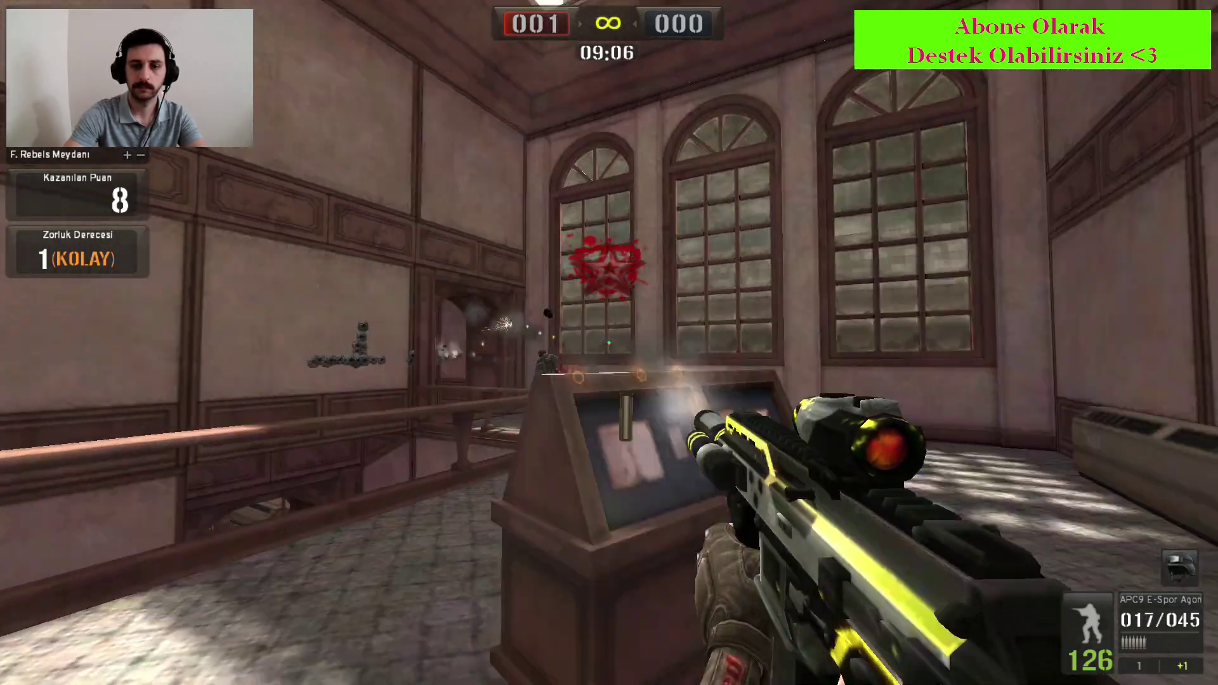
pyautogui.press('w')
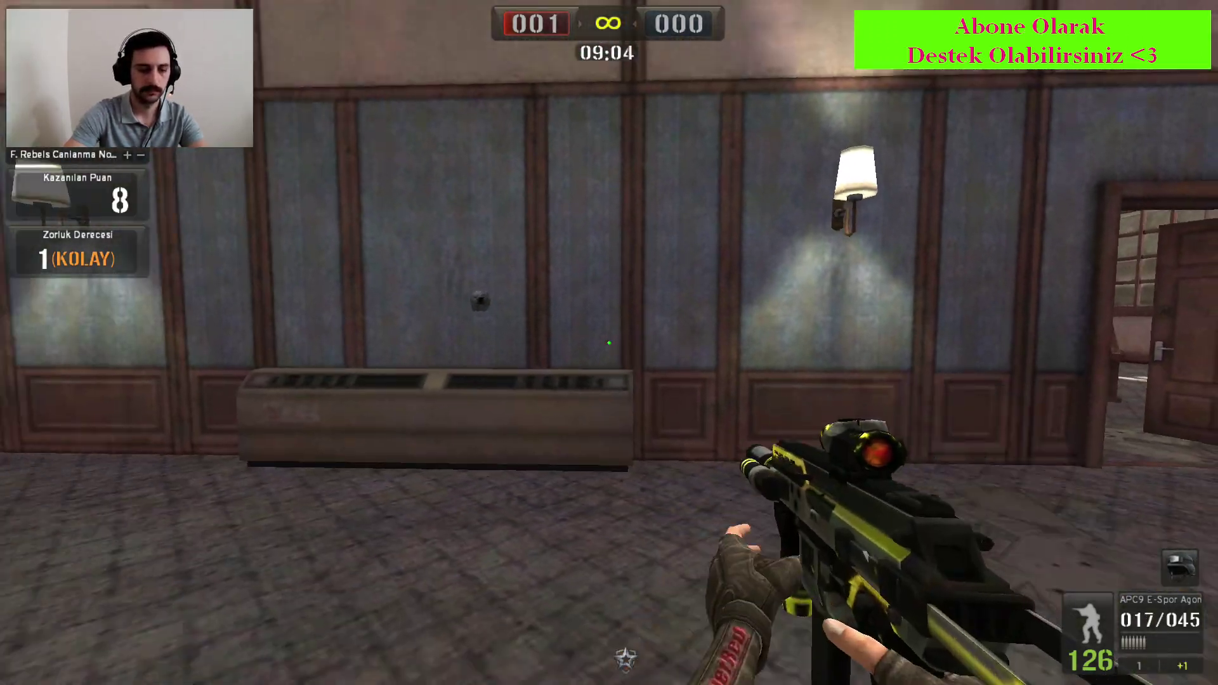
# Choose the OA-93 Ramazan 2020 as the primary weapon and respawn with it
pyautogui.press('b')
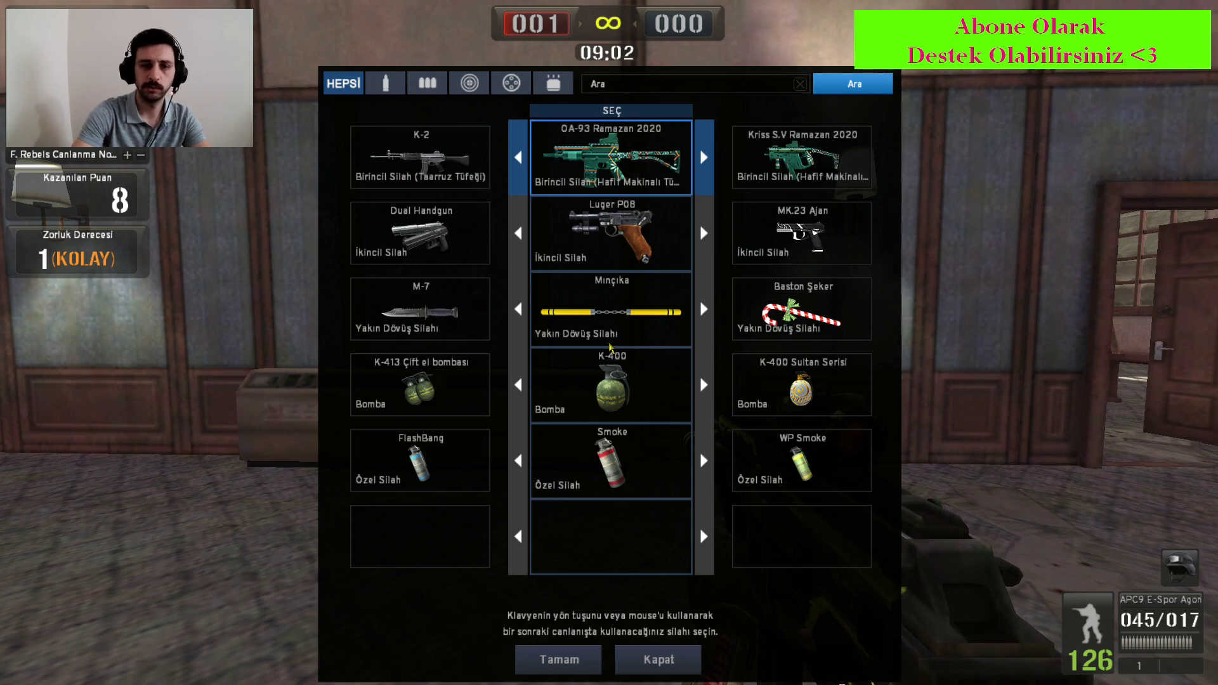
pyautogui.press('Escape')
pyautogui.press('4')
pyautogui.click(609, 343)
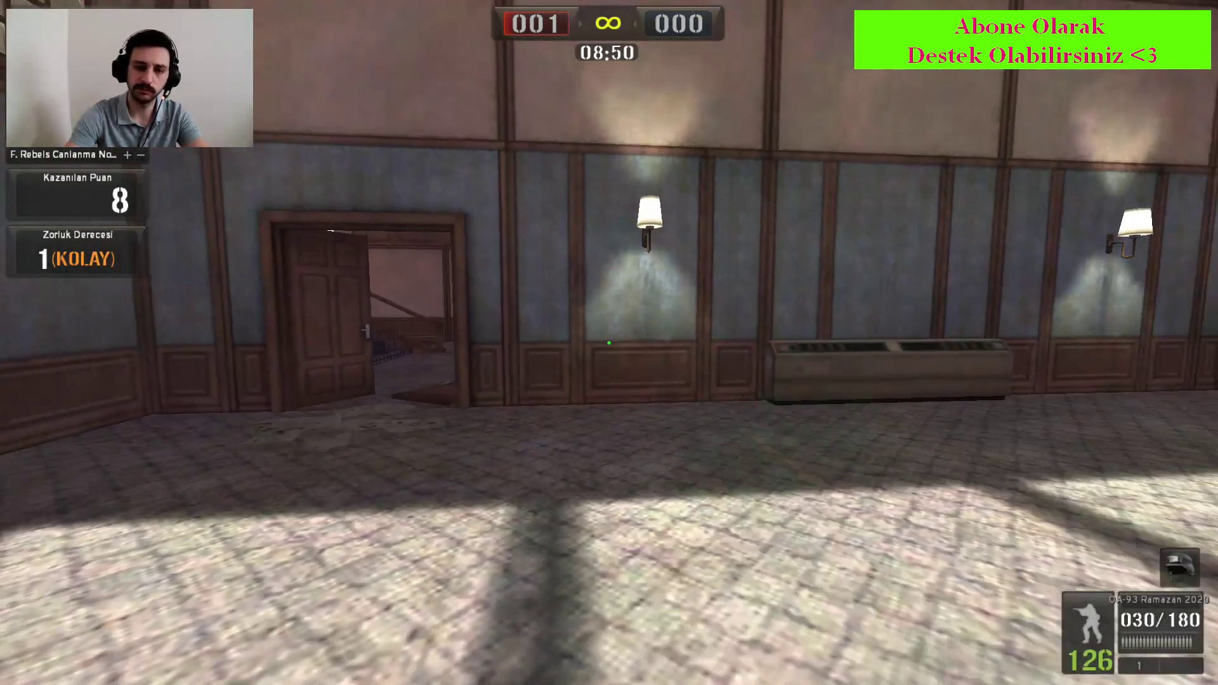
# Fire two OA-93 magazines at separate spots on the wall near the radiator and inspect both groups of bullet holes up close
pyautogui.press('w')
pyautogui.press('a')
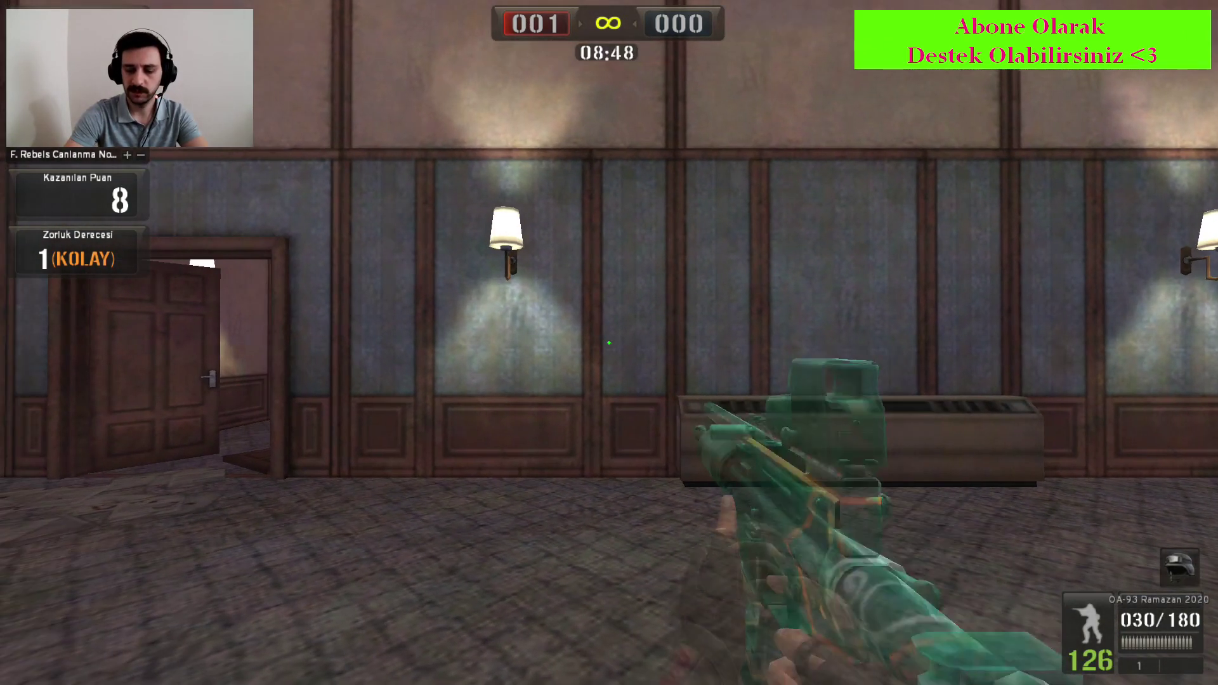
pyautogui.moveTo(609, 343); pyautogui.dragTo(609, 342)
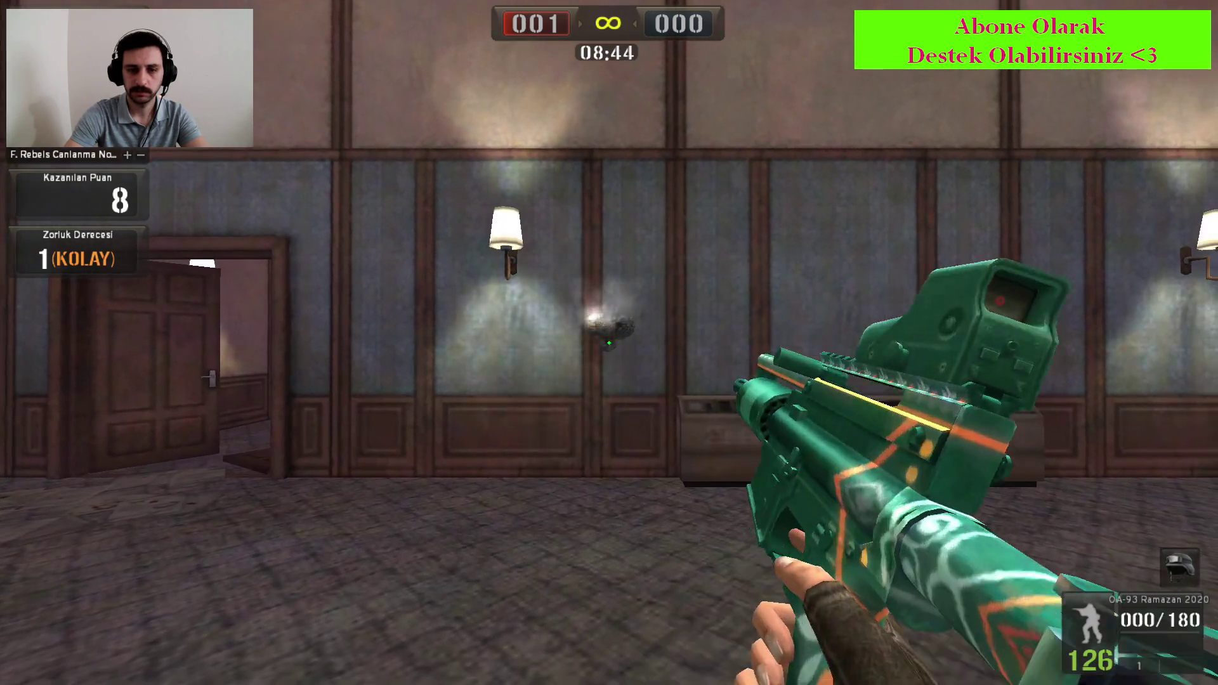
pyautogui.press('d')
pyautogui.click(609, 342)
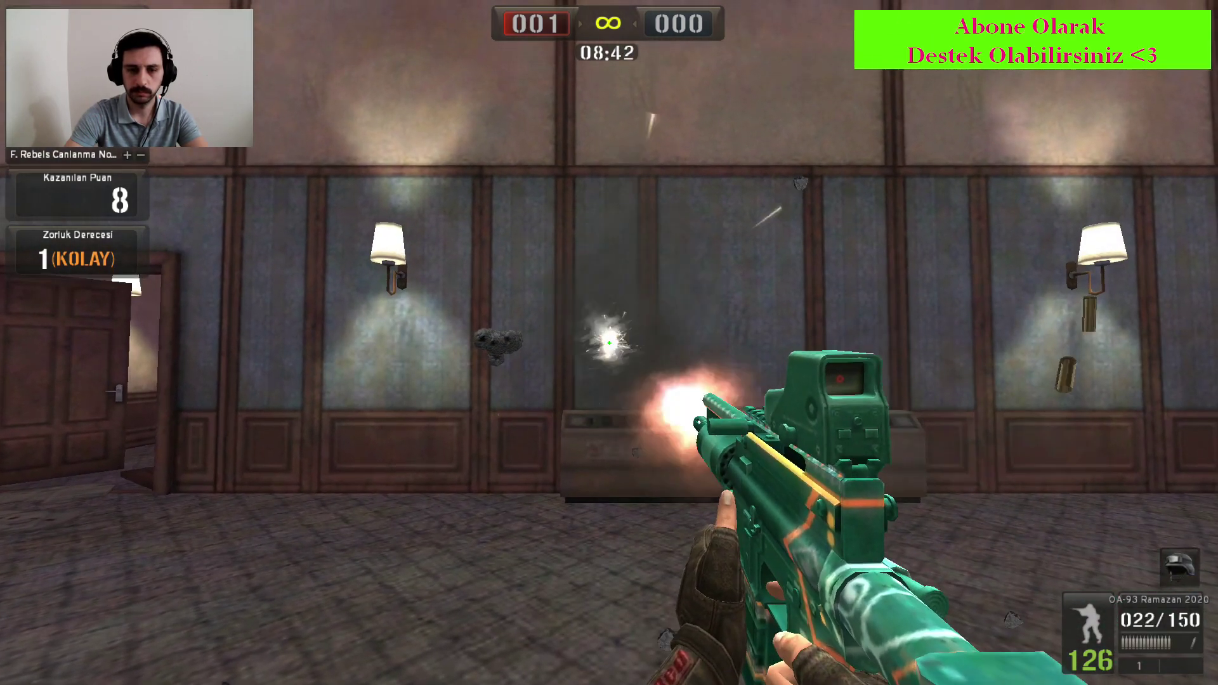
pyautogui.moveTo(609, 342); pyautogui.dragTo(609, 343)
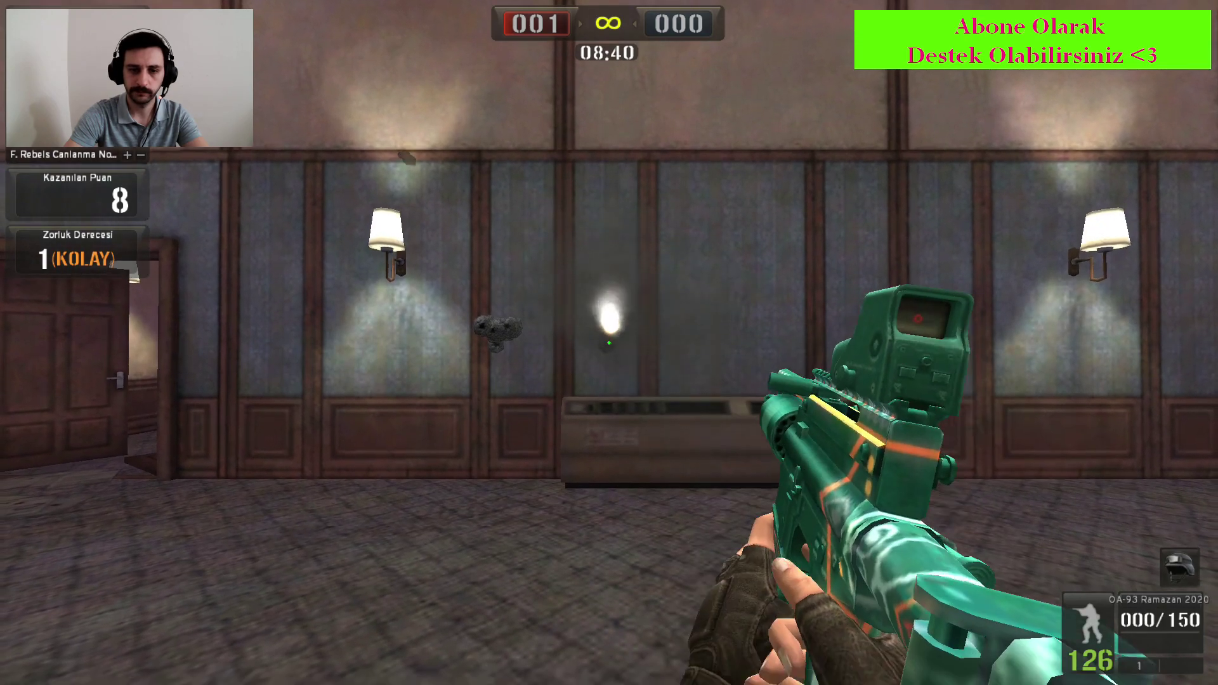
pyautogui.press('w')
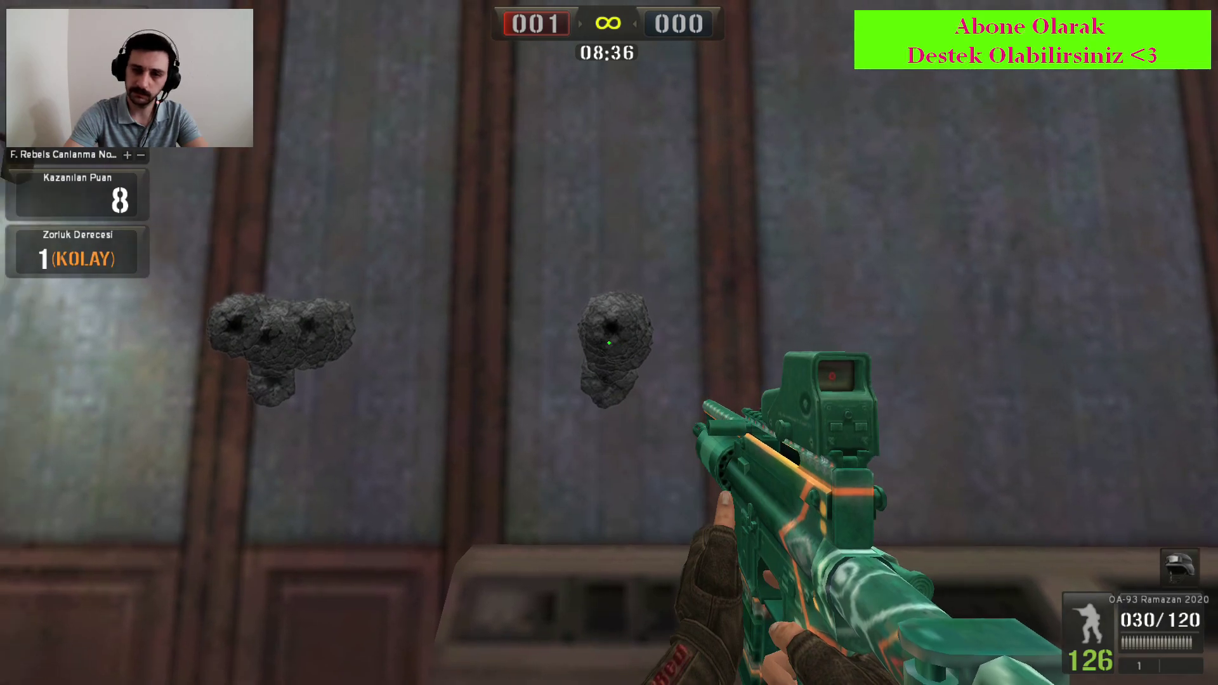
# Empty an OA-93 magazine through the open doorway into the next room, then return to face the radiator wall
pyautogui.press('w')
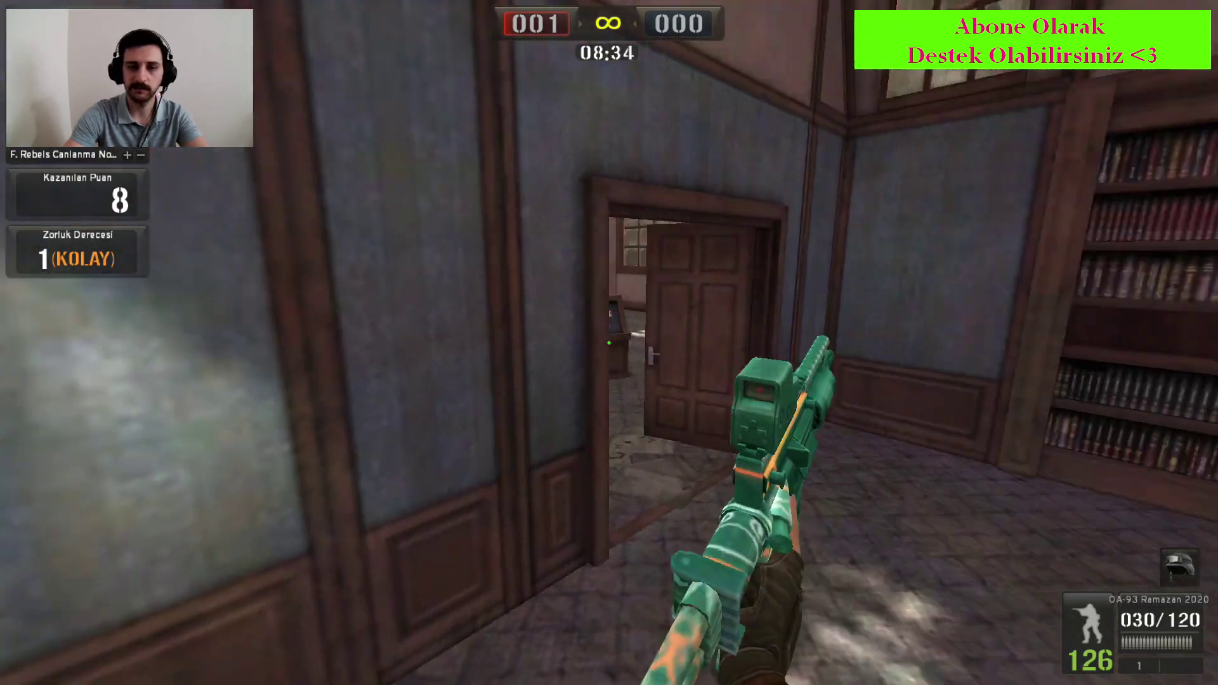
pyautogui.click(609, 342)
pyautogui.moveTo(609, 342); pyautogui.dragTo(609, 342)
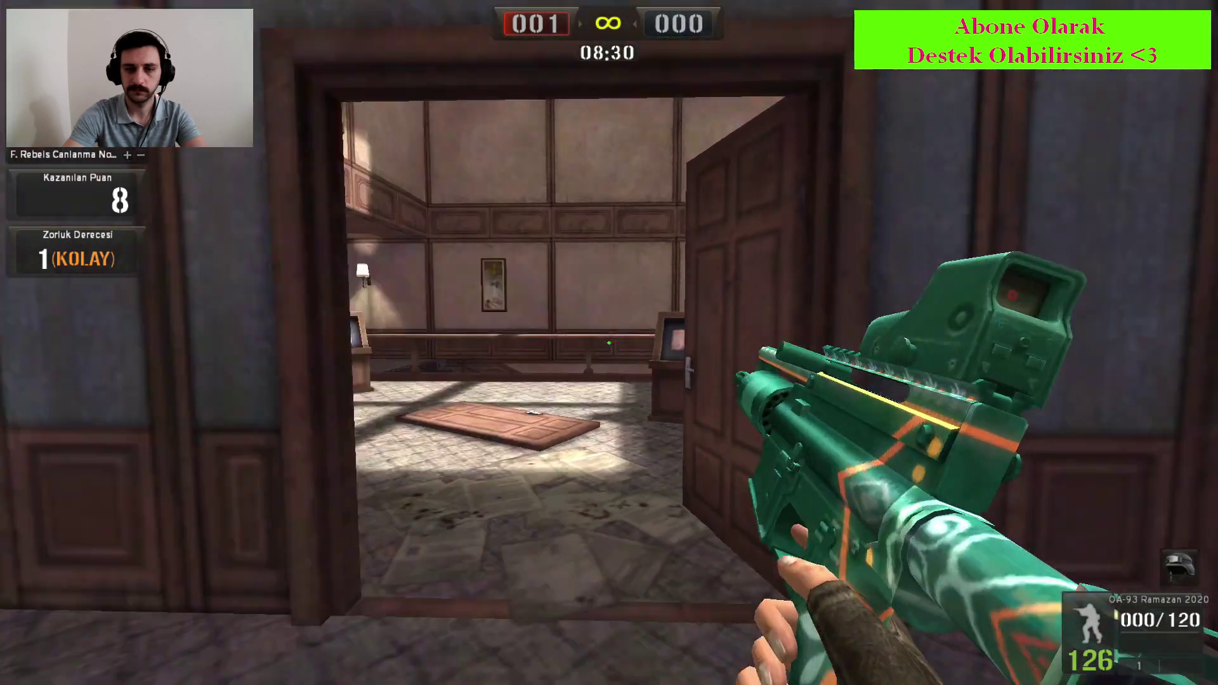
pyautogui.press('s')
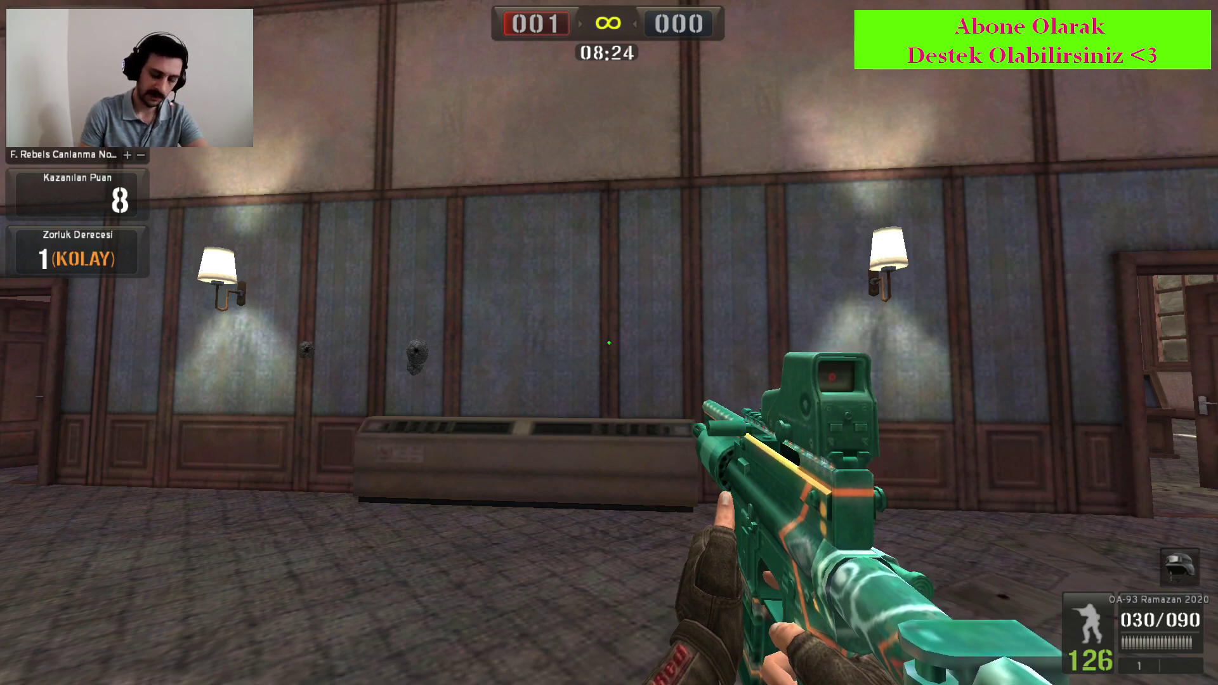
pyautogui.press('s')
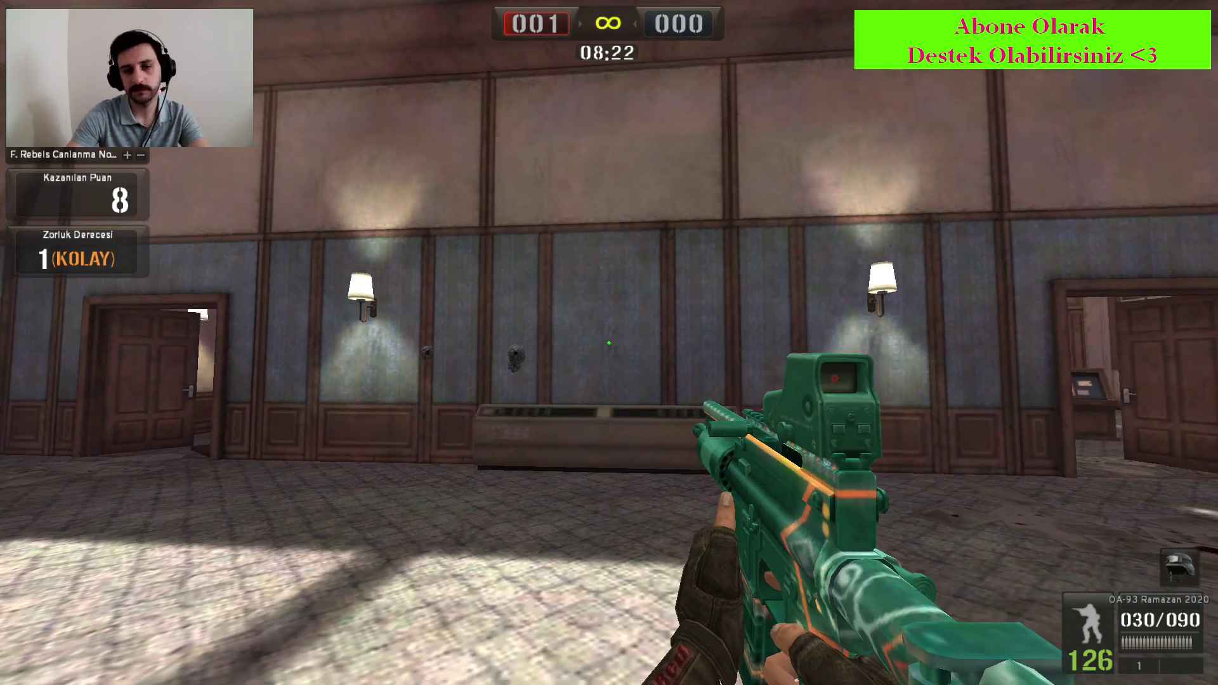
pyautogui.press('w')
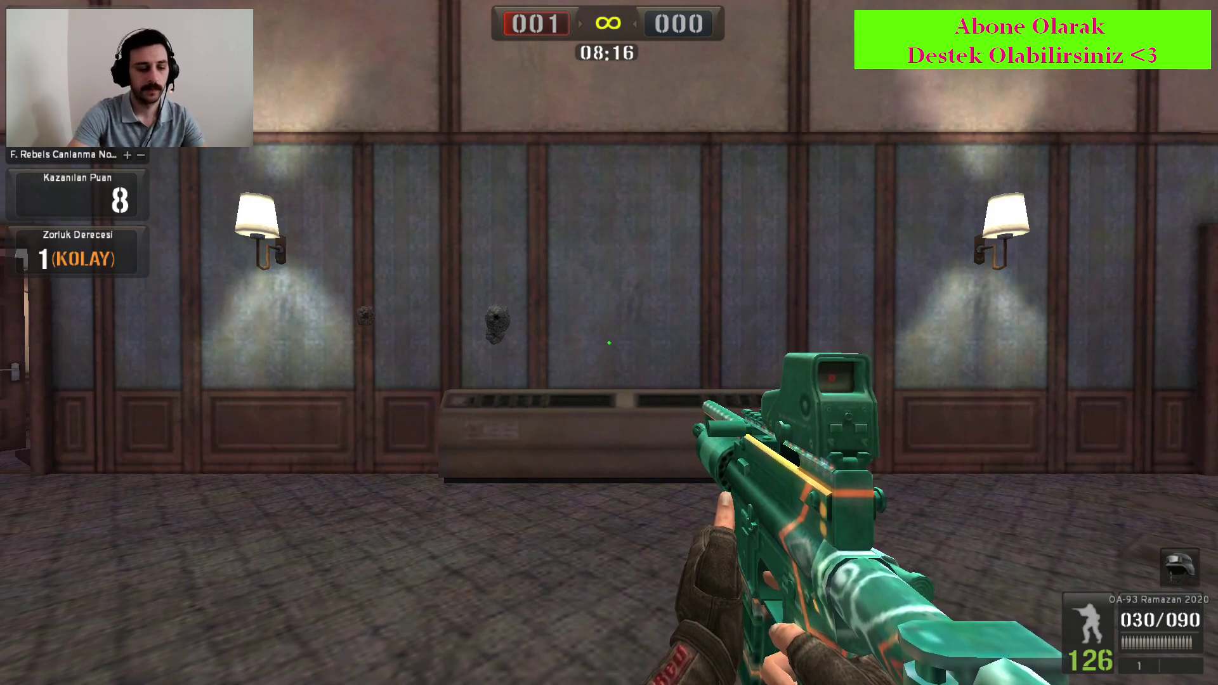
# Choose the AUG A3 assault rifle as the primary weapon, confirm the loadout, and respawn with it
pyautogui.press('b')
pyautogui.press('Right')
pyautogui.press('Right')
pyautogui.press('Right')
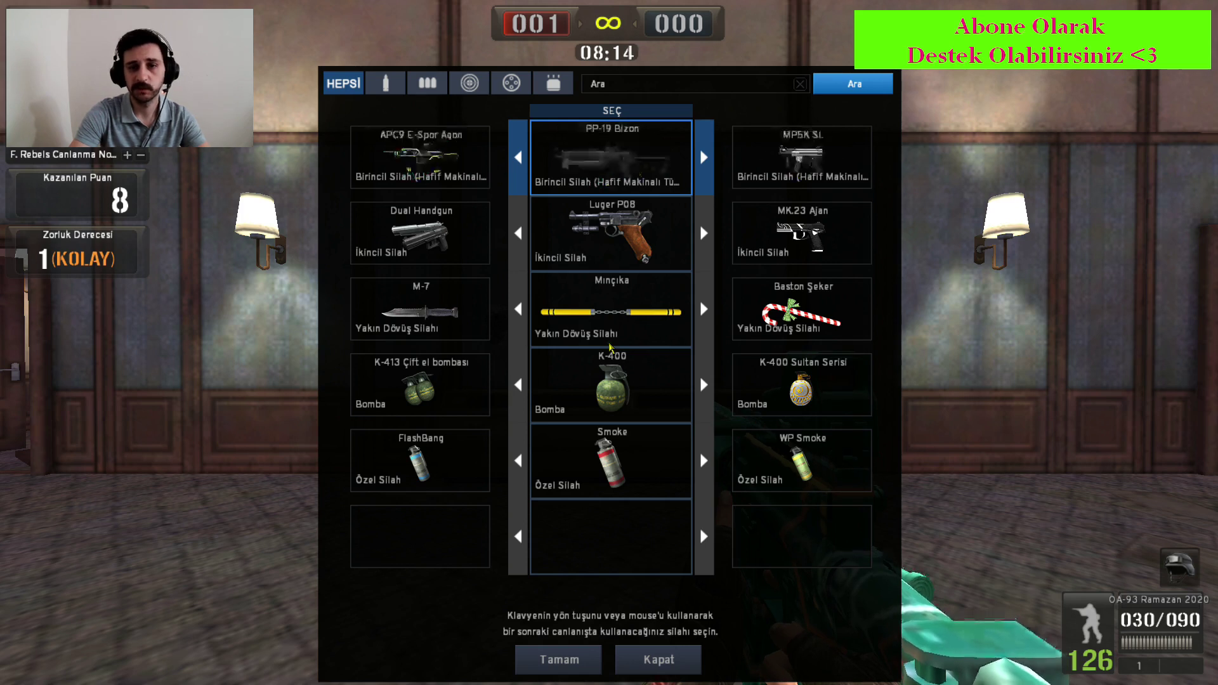
pyautogui.press('Right')
pyautogui.press('Right')
pyautogui.press('Right')
pyautogui.press('Right')
pyautogui.press('Right')
pyautogui.press('Right')
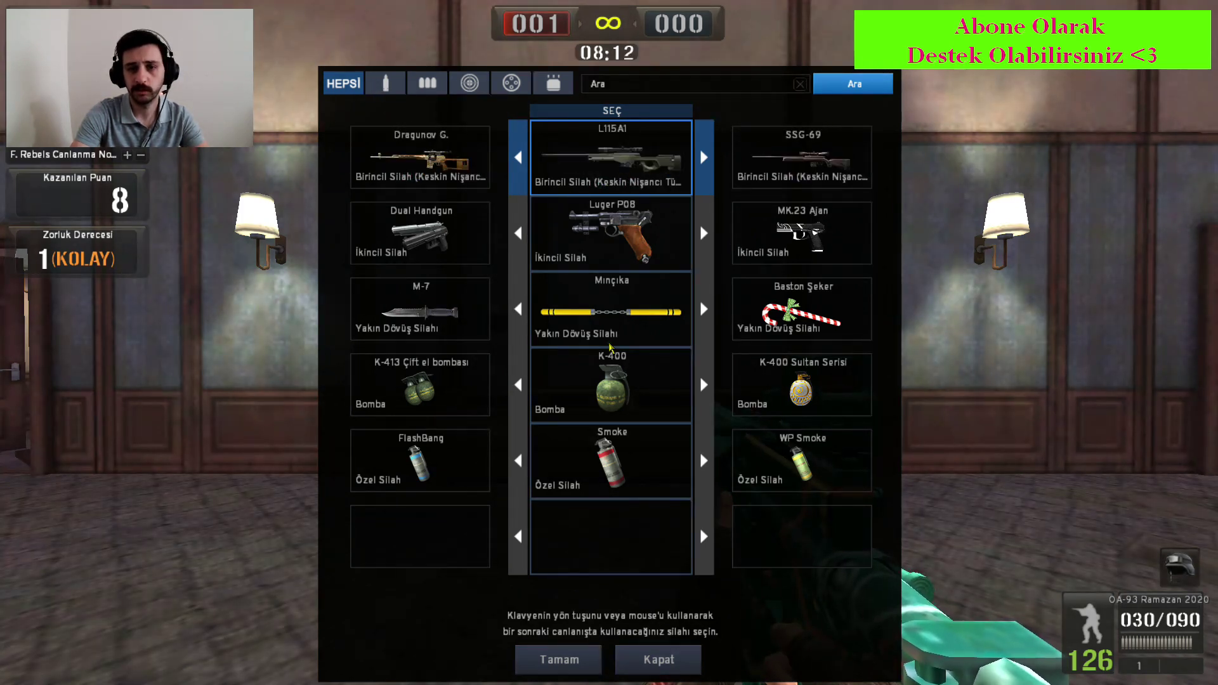
pyautogui.press('Right')
pyautogui.press('Right')
pyautogui.press('Right')
pyautogui.press('Right')
pyautogui.press('Right')
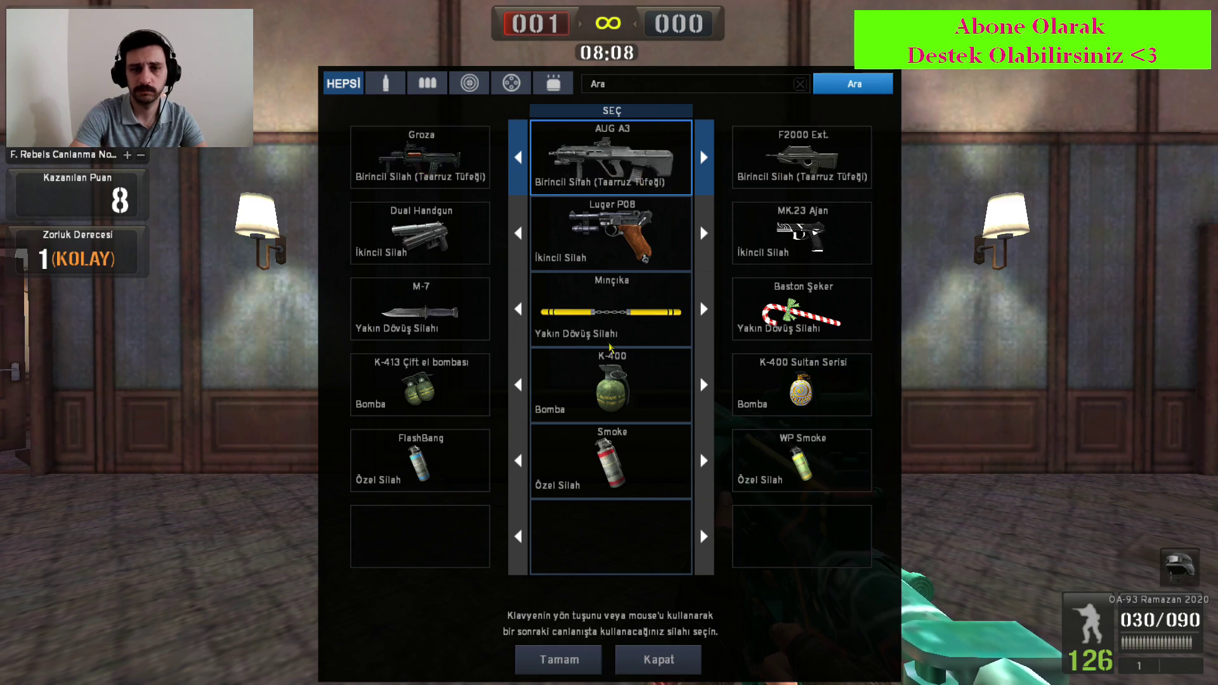
pyautogui.press('Return')
pyautogui.press('4')
pyautogui.click(609, 343)
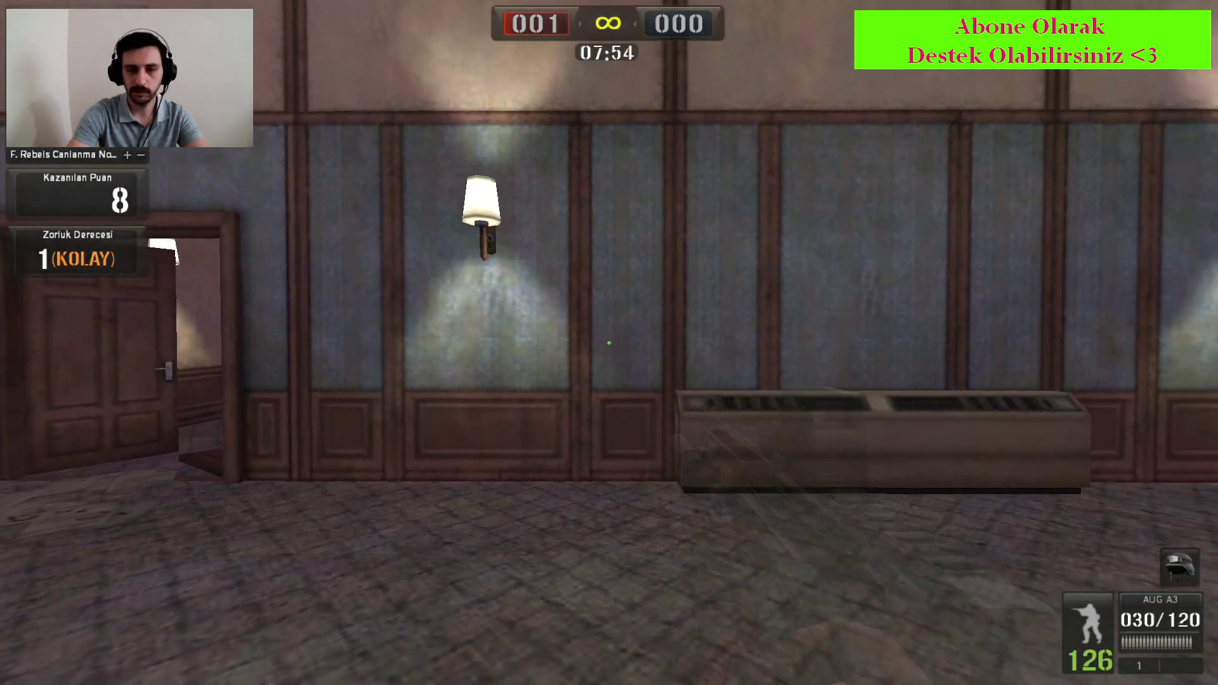
# Fire the AUG A3 from the hip at separate spots on the wall around the lamp near the left doorway and back away
pyautogui.moveTo(609, 343); pyautogui.dragTo(609, 343)
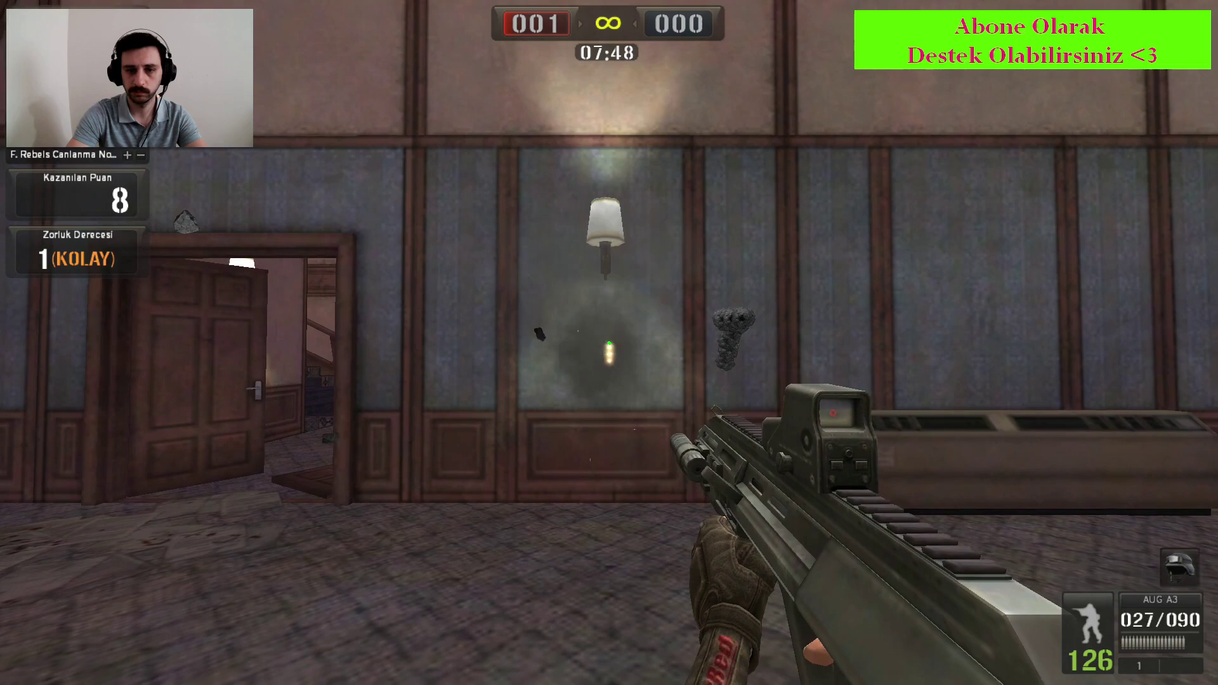
pyautogui.click(609, 343)
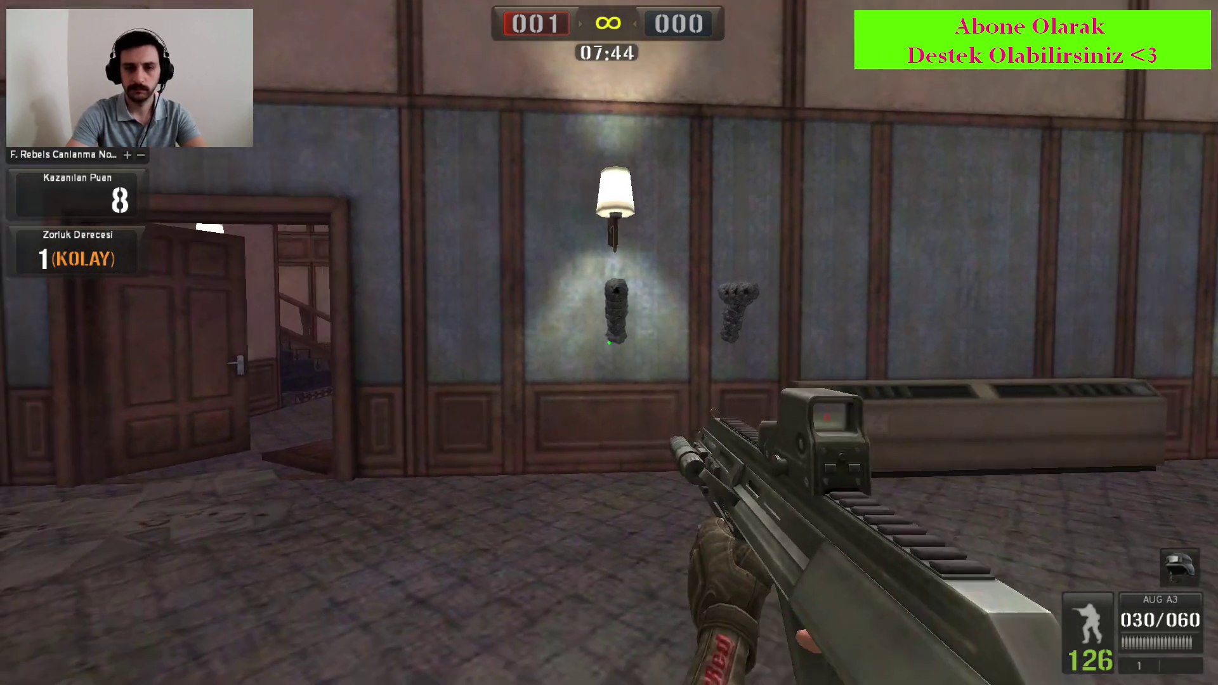
pyautogui.click(609, 342)
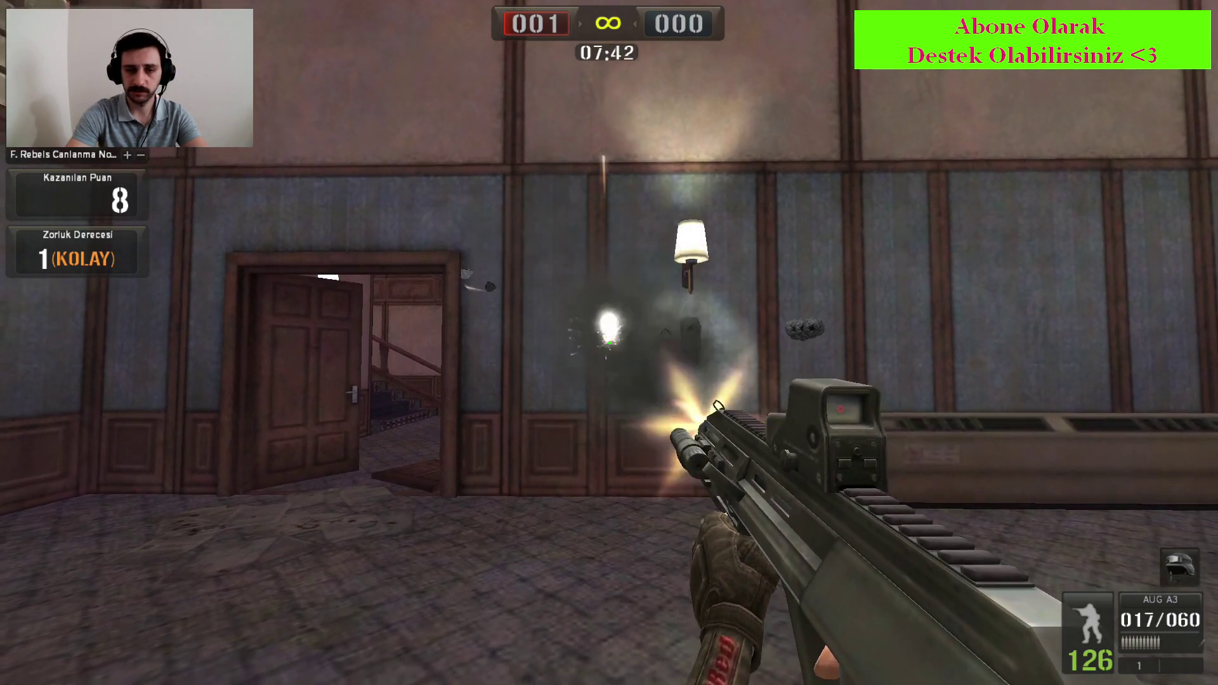
pyautogui.click(609, 343)
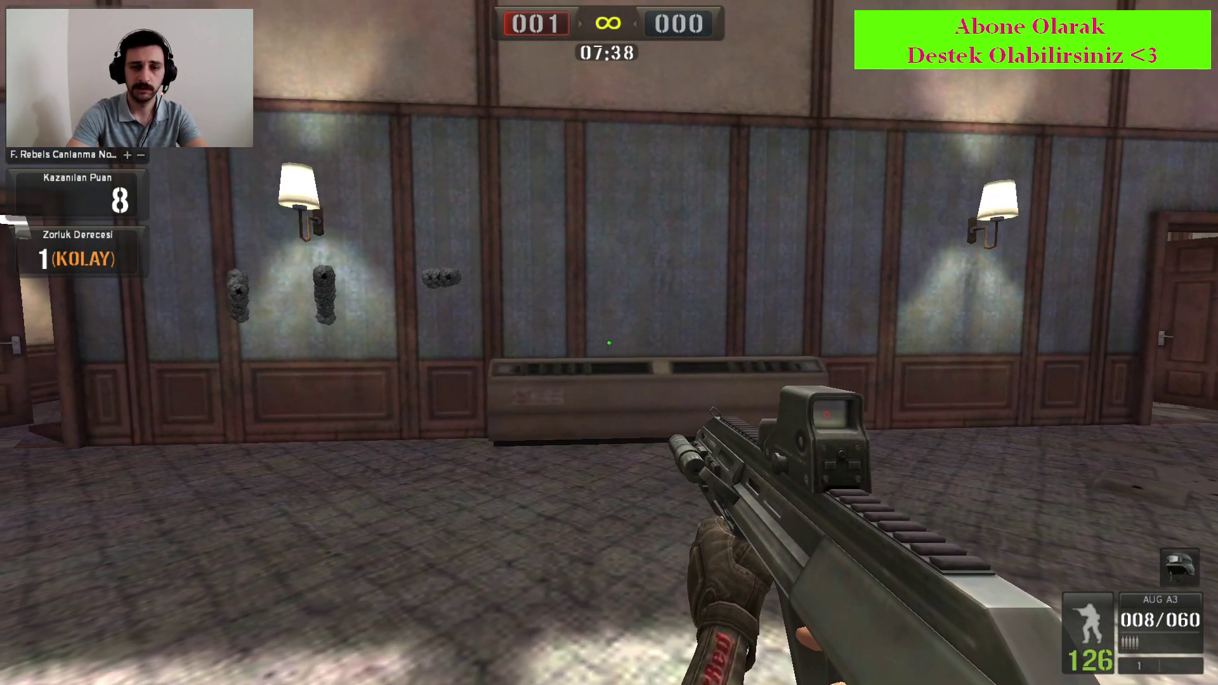
pyautogui.press('s')
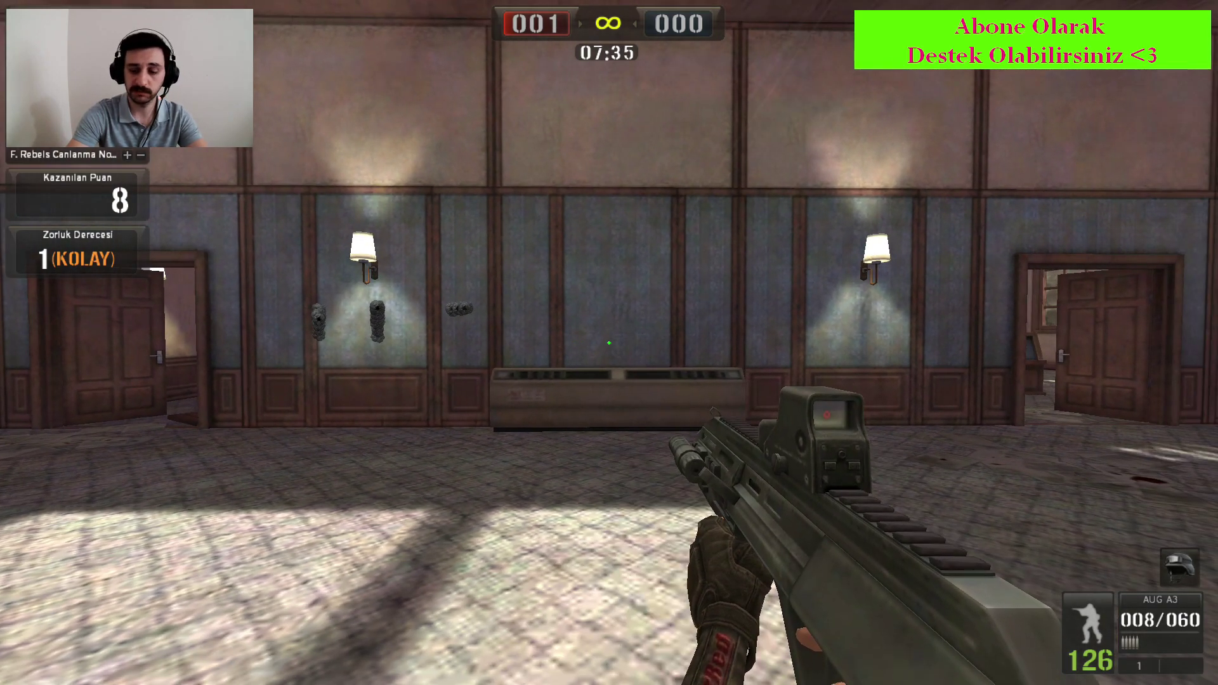
# Reload the AUG A3 and use up its remaining ammunition on the wall above and beside the radiator, aiming through the red-dot sight
pyautogui.rightClick(609, 342)
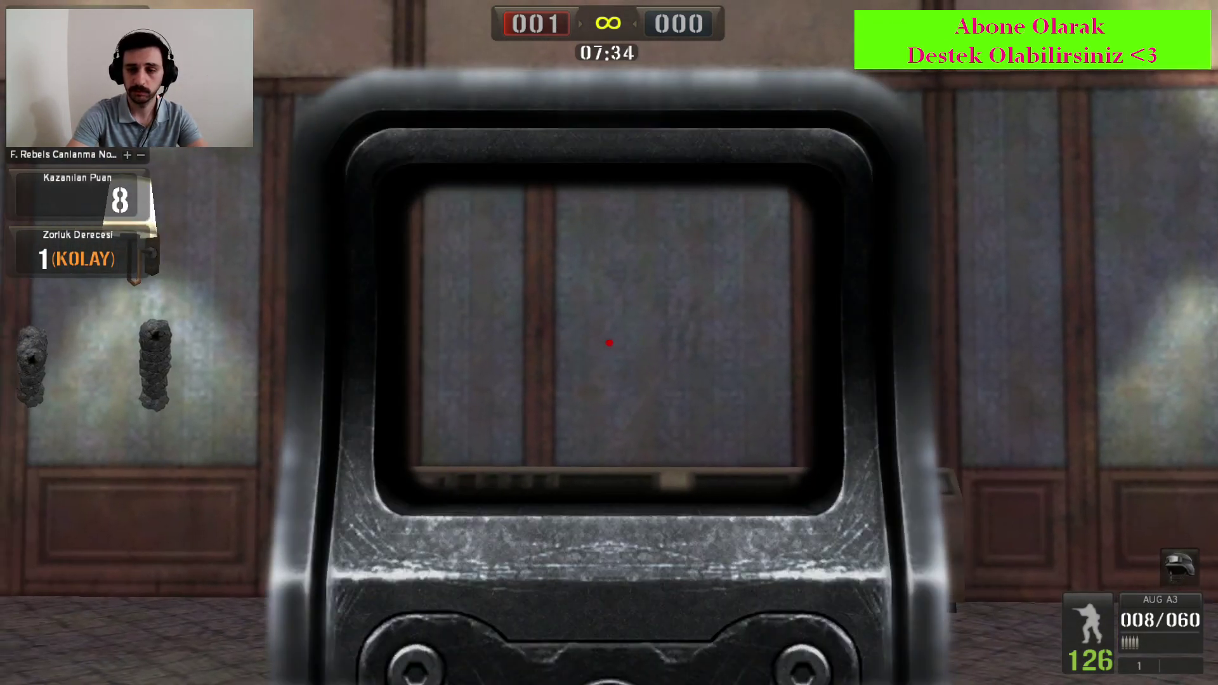
pyautogui.rightClick(609, 343)
pyautogui.press('w')
pyautogui.press('r')
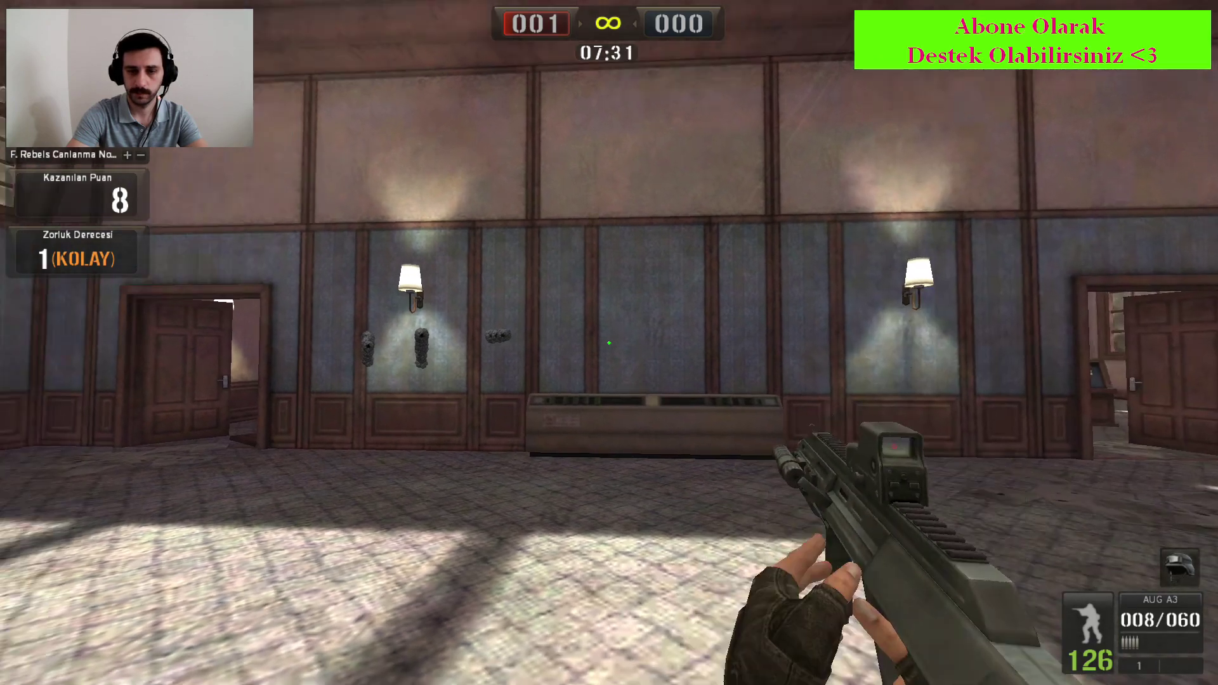
pyautogui.rightClick(609, 342)
pyautogui.moveTo(609, 343); pyautogui.dragTo(609, 342)
pyautogui.rightClick(609, 343)
pyautogui.press('r')
pyautogui.rightClick(609, 343)
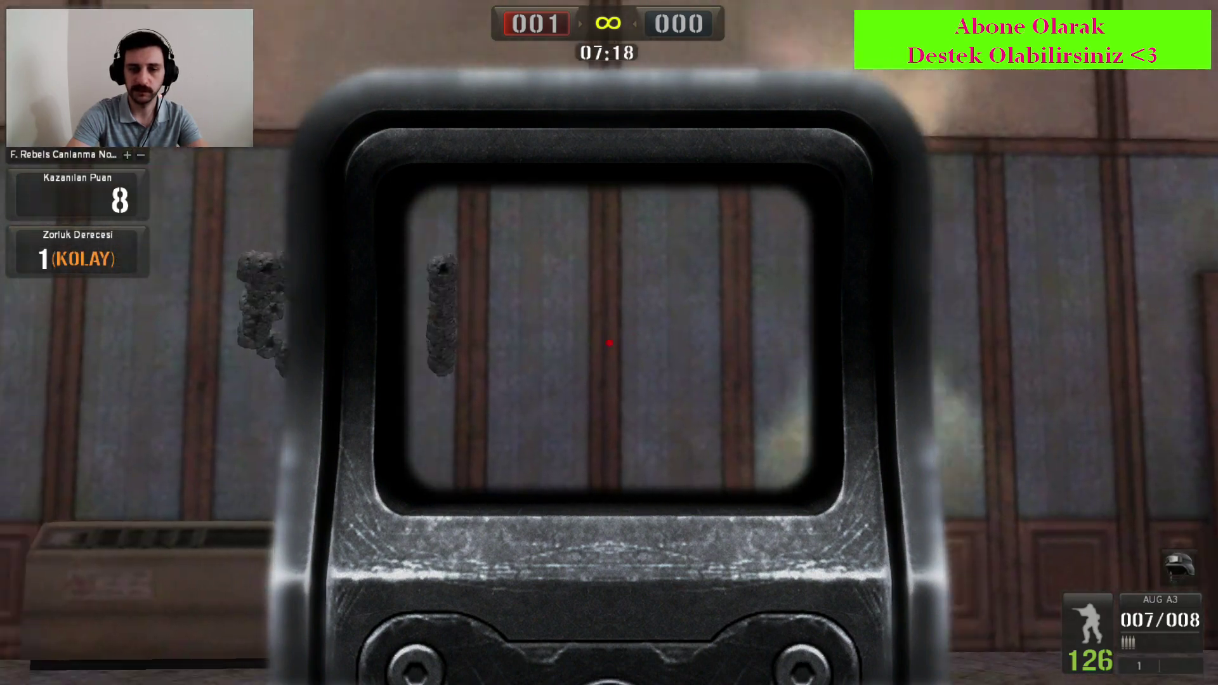
pyautogui.moveTo(609, 342); pyautogui.dragTo(609, 343)
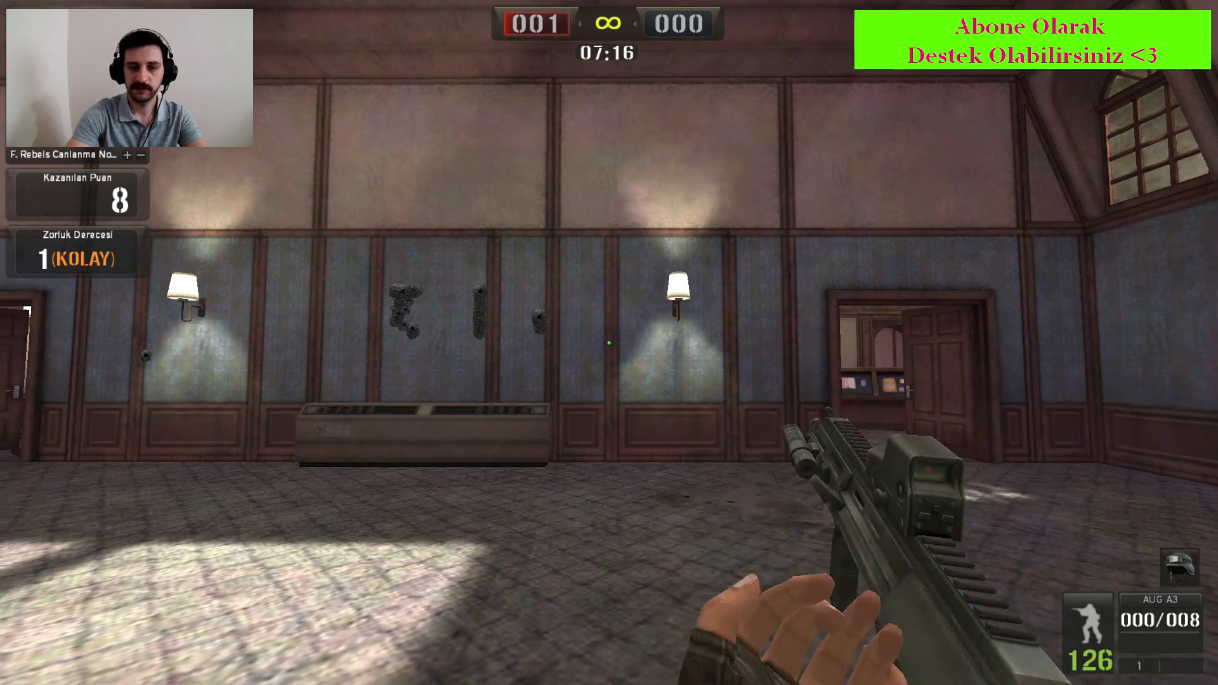
pyautogui.rightClick(609, 343)
pyautogui.moveTo(609, 343); pyautogui.dragTo(609, 342)
# Fire the Luger P08 at the wall beside the right lamp, return to the AUG A3, and inspect the groups of bullet holes
pyautogui.press('2')
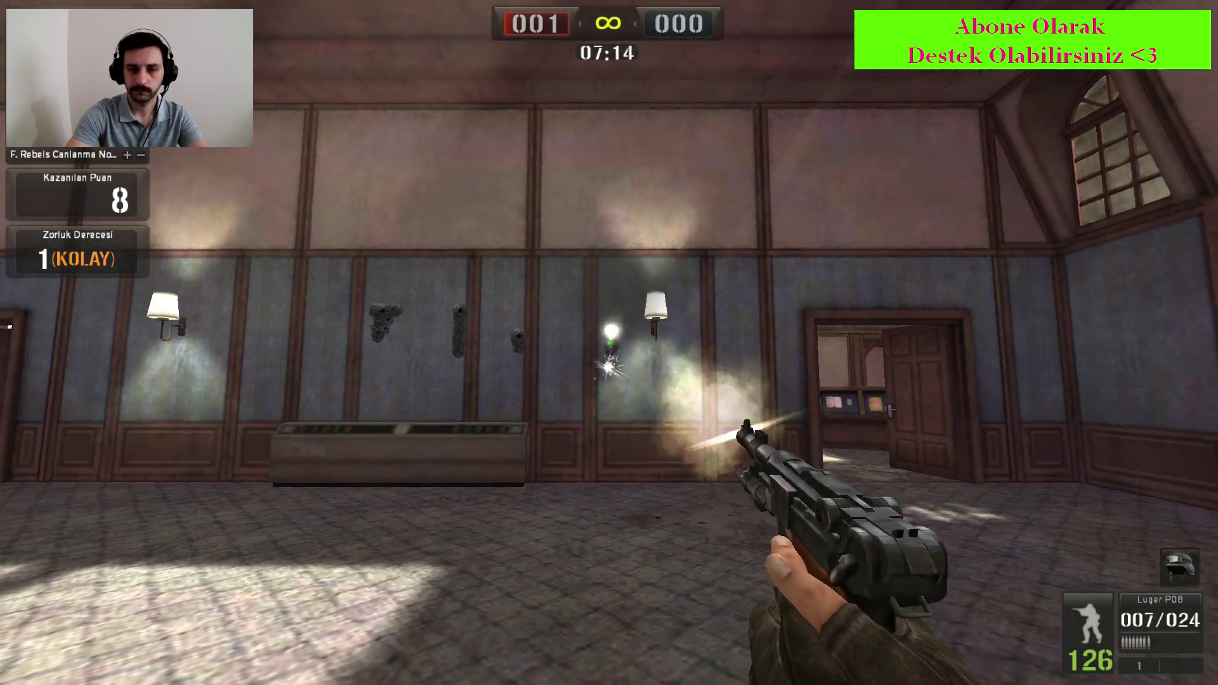
pyautogui.press('1')
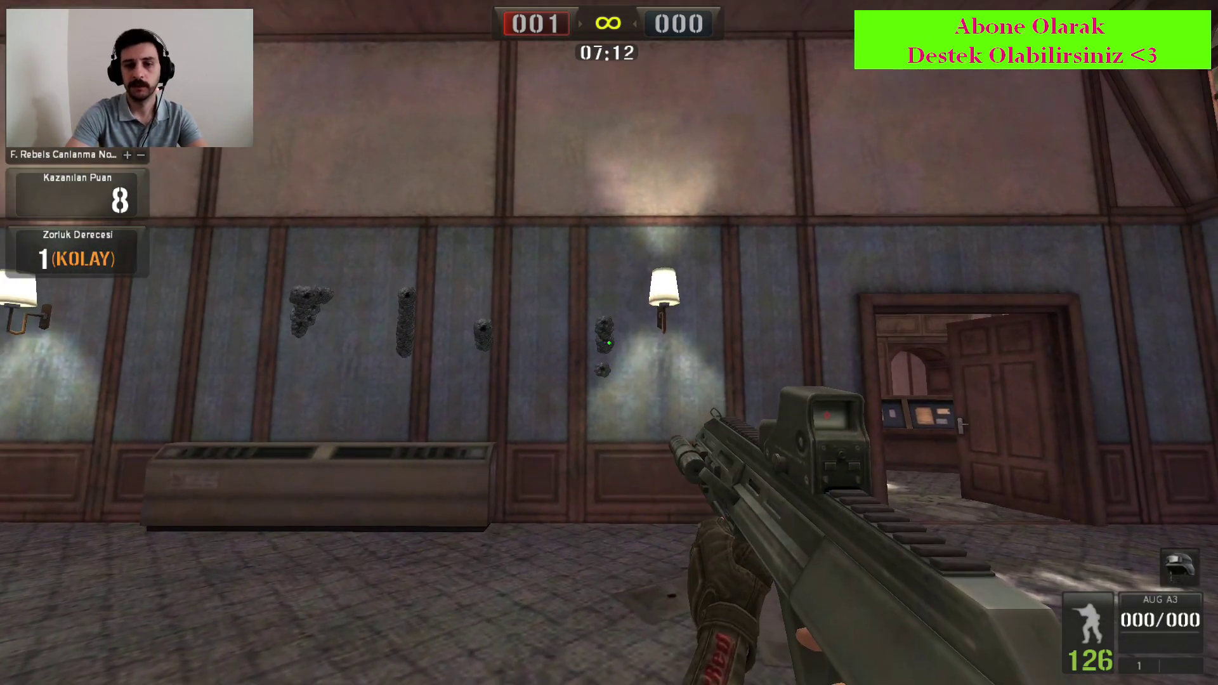
pyautogui.press('w')
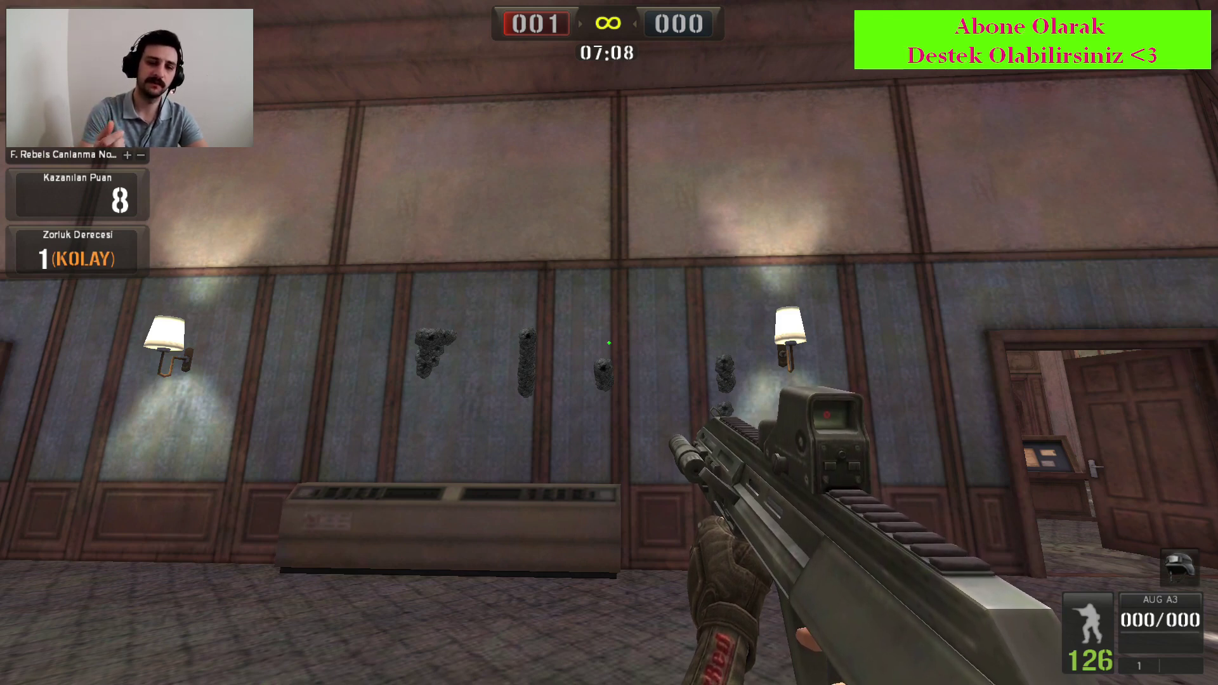
pyautogui.press('s')
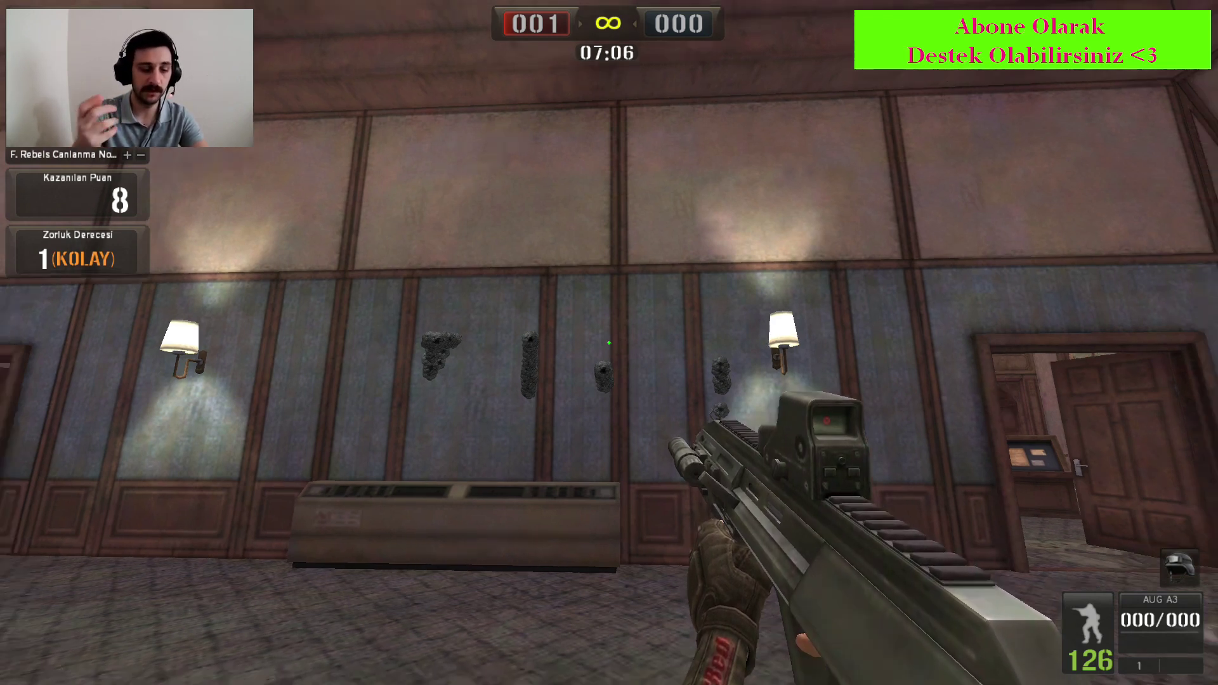
# Leave the game view and switch to Logitech Gaming Software on the Windows desktop
pyautogui.press('Escape')
pyautogui.click(724, 331)
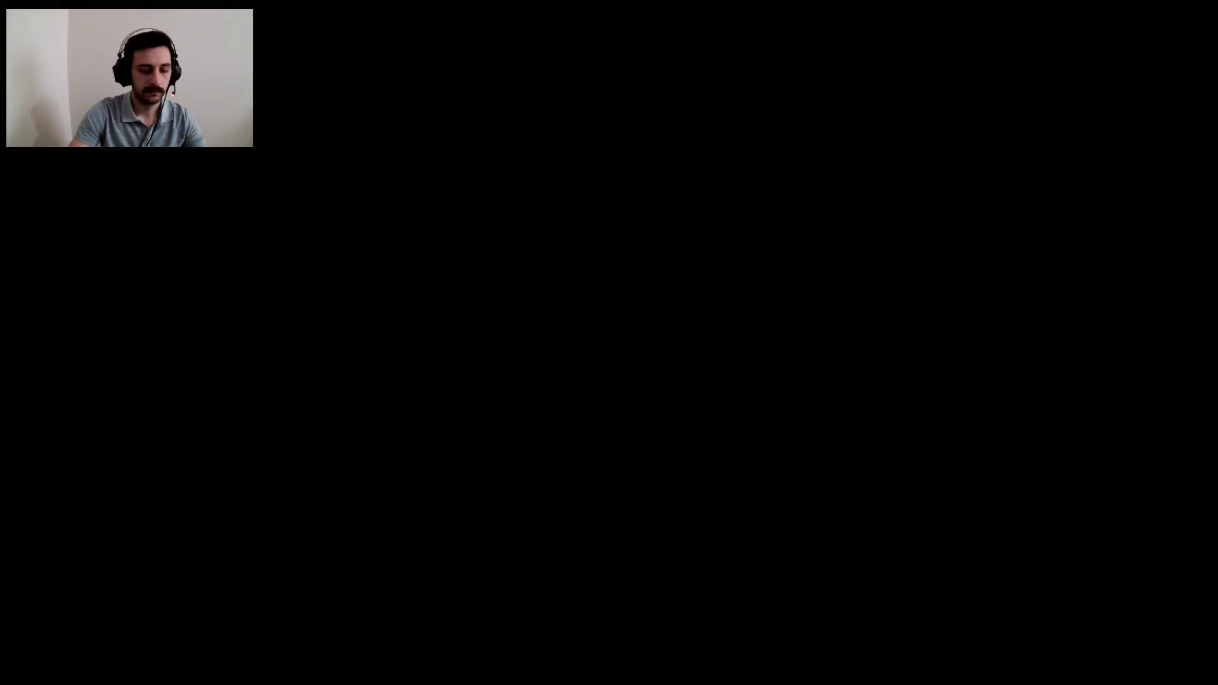
pyautogui.press('super')
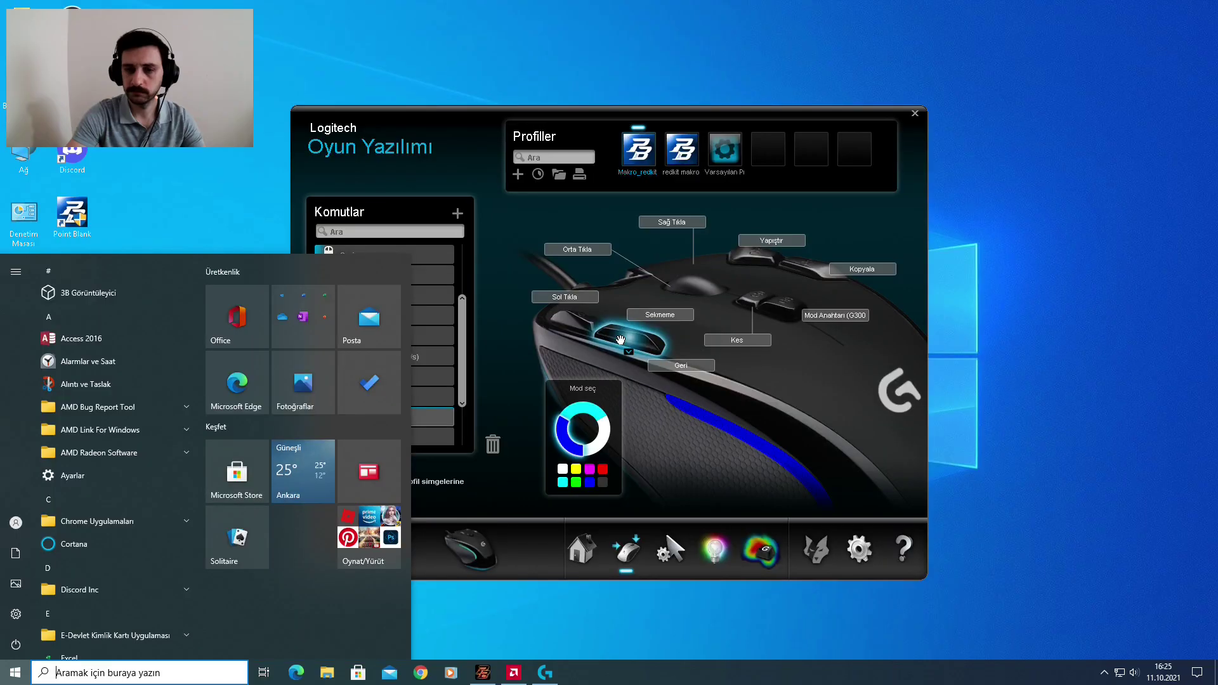
pyautogui.click(993, 316)
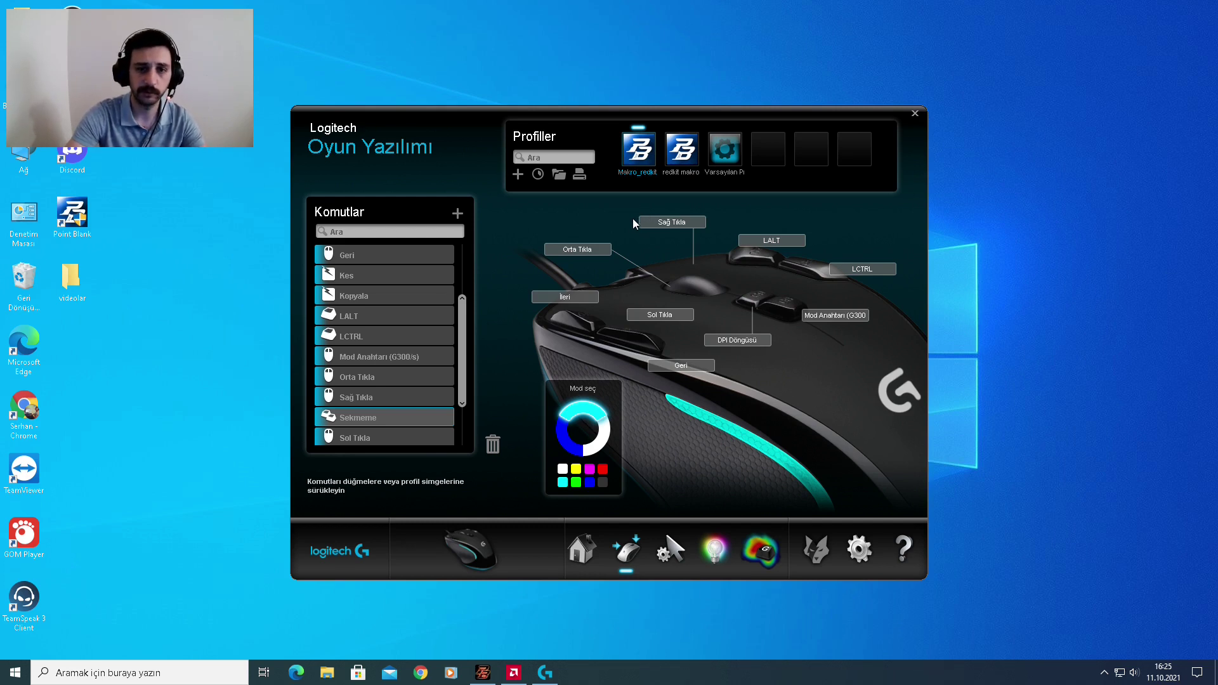
# Open the profile import dialog, select the redkit_makro XML file in the Belgeler folder, and cancel the import
pyautogui.click(561, 184)
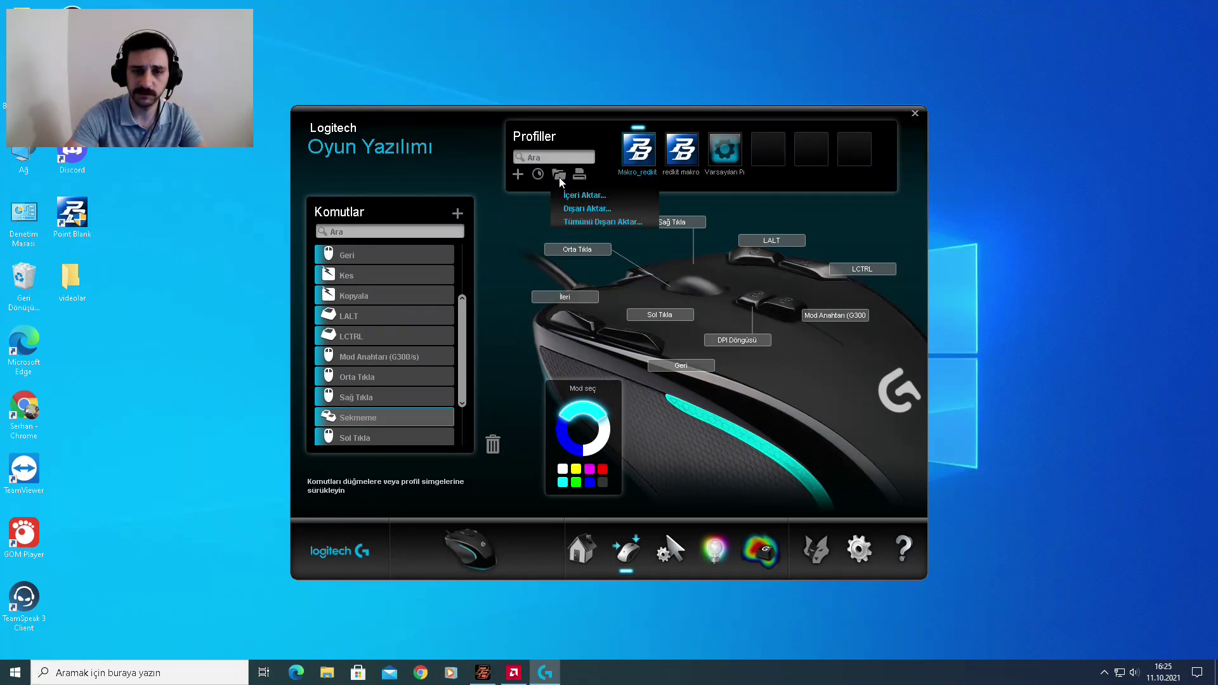
pyautogui.click(570, 196)
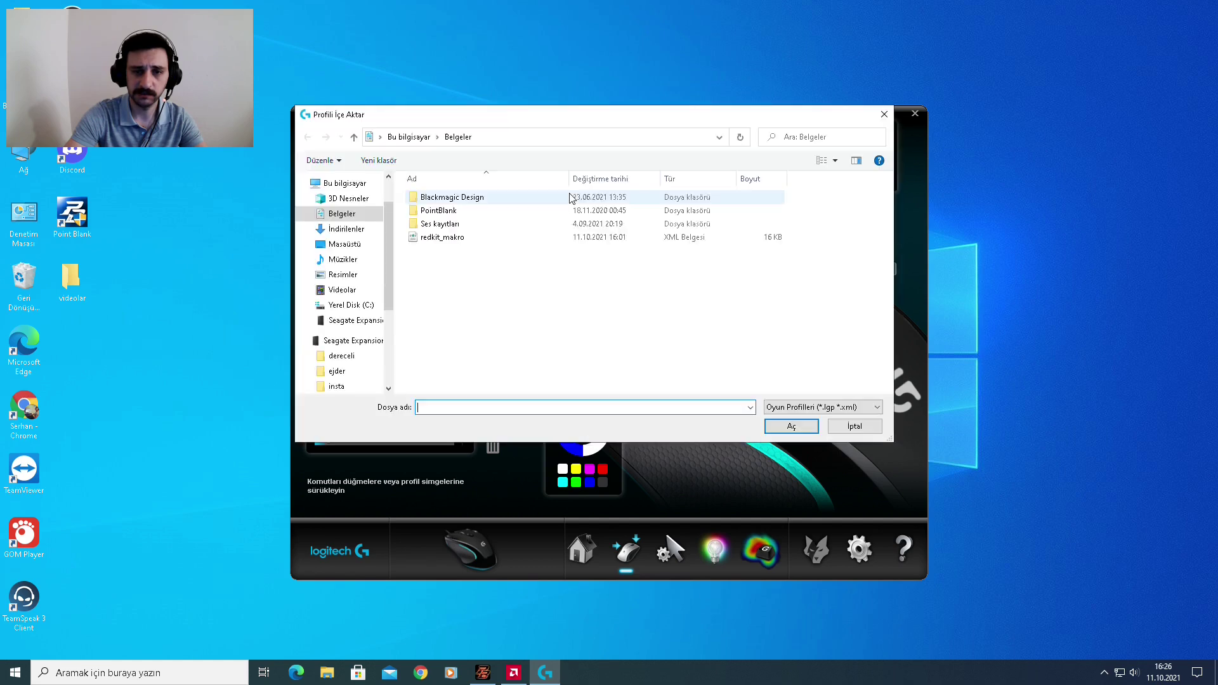
pyautogui.click(460, 239)
pyautogui.click(838, 426)
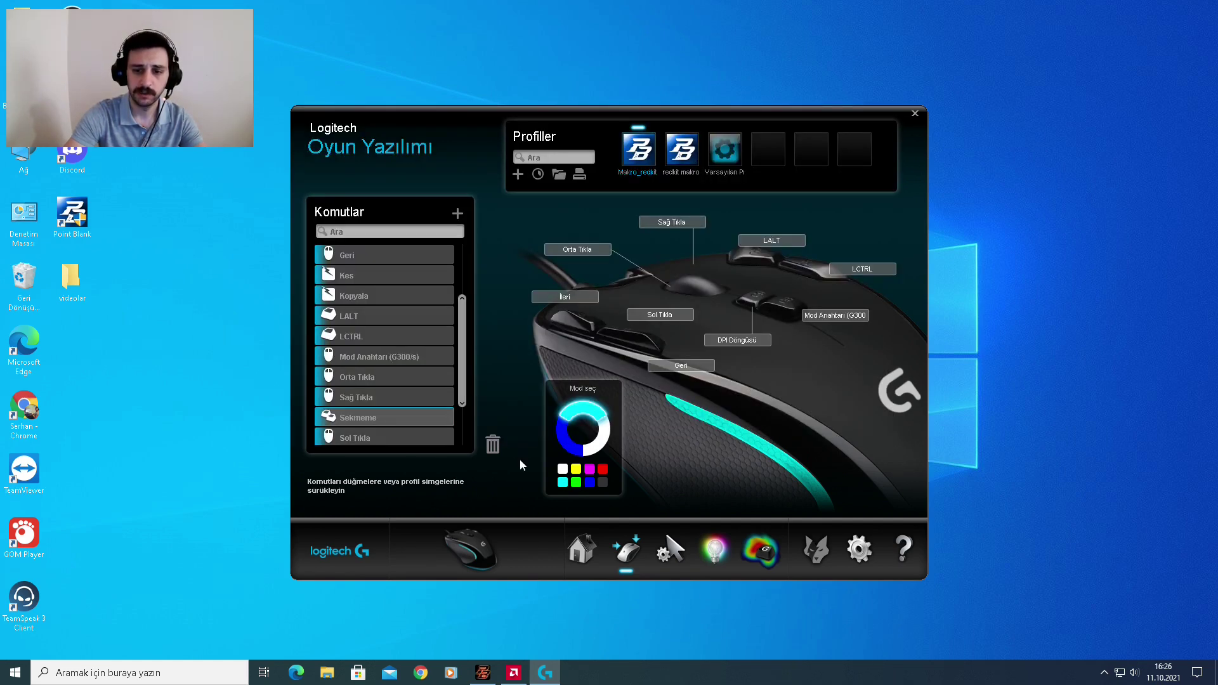